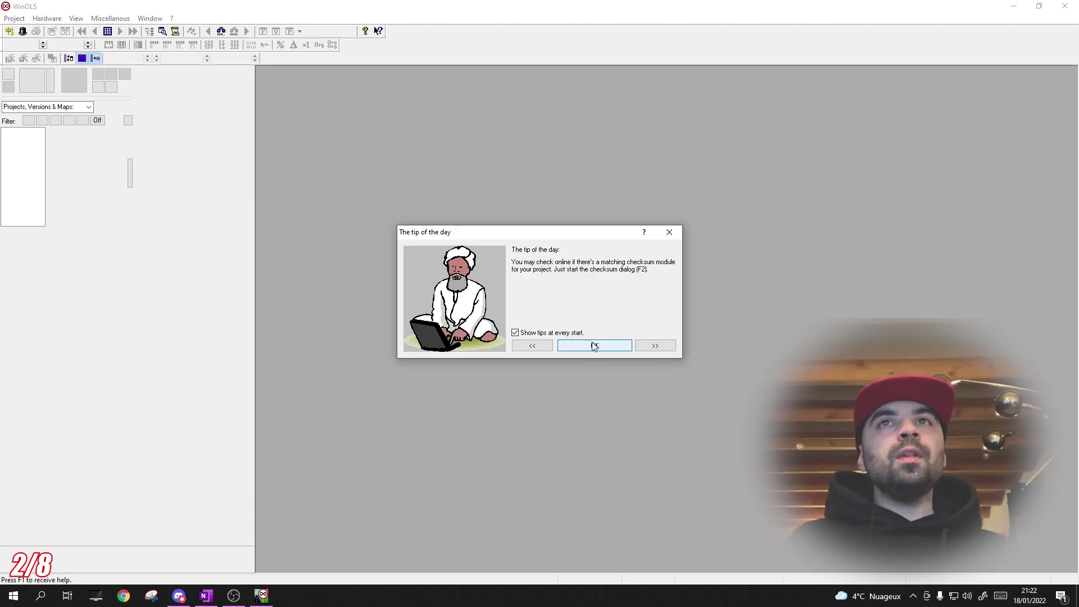
Dismiss the tip of the day, restart WinOLS and dismiss the startup tip again.
{"action": "left_click_drag", "start_coordinate": [527, 233], "coordinate": [441, 191]}
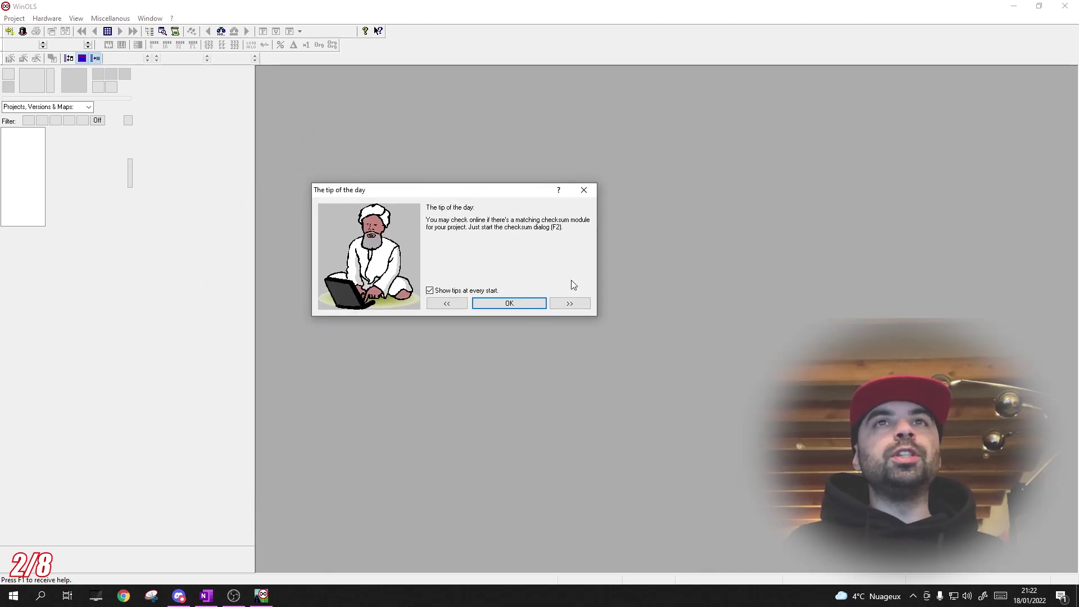
{"action": "left_click", "coordinate": [492, 304]}
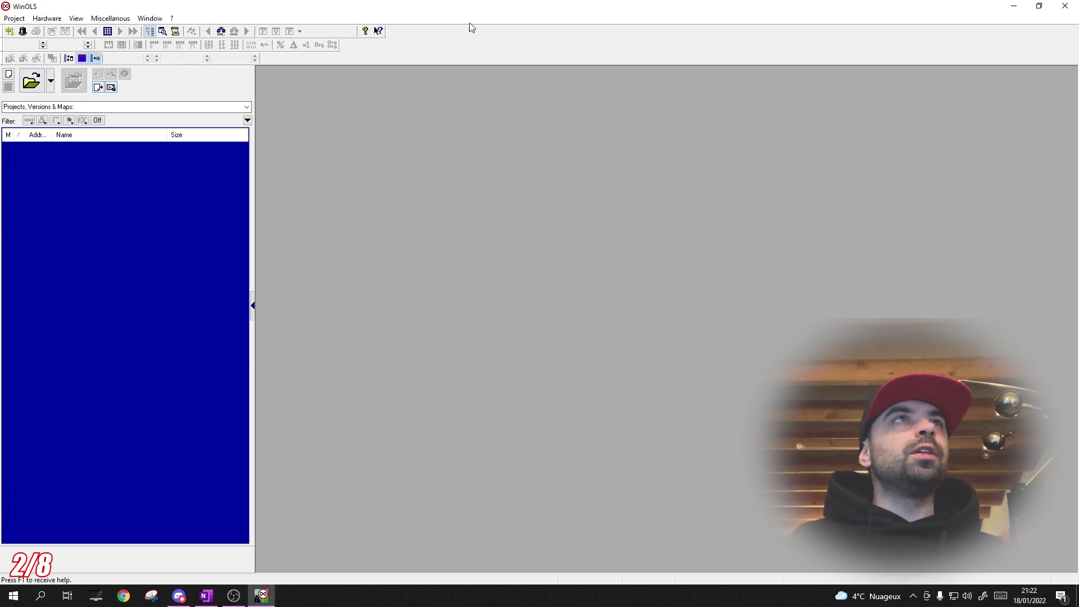
{"action": "left_click", "coordinate": [1065, 7]}
{"action": "double_click", "coordinate": [81, 20]}
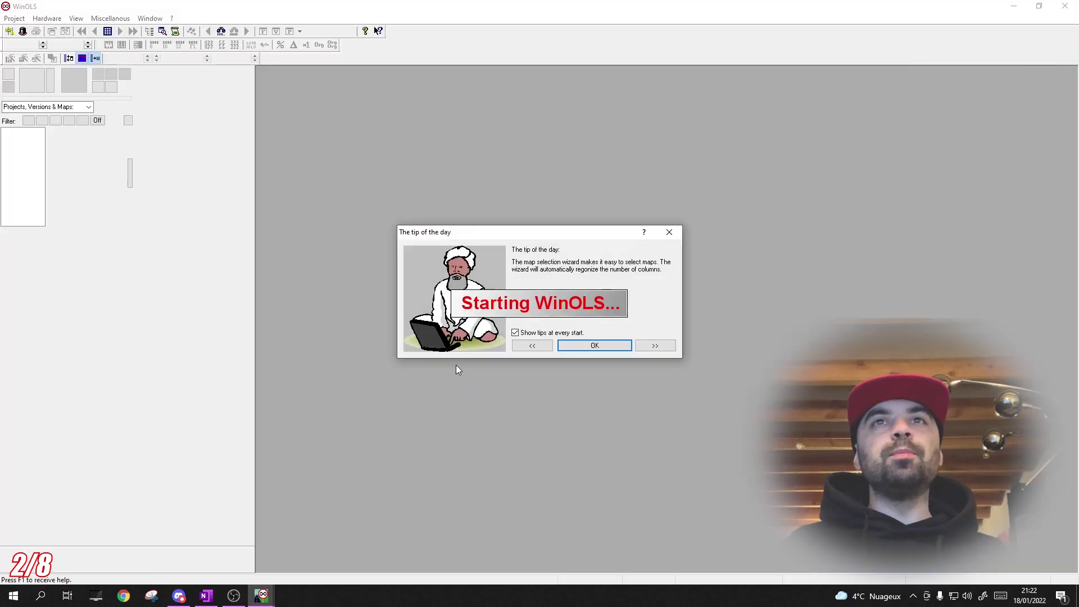
{"action": "left_click", "coordinate": [574, 345]}
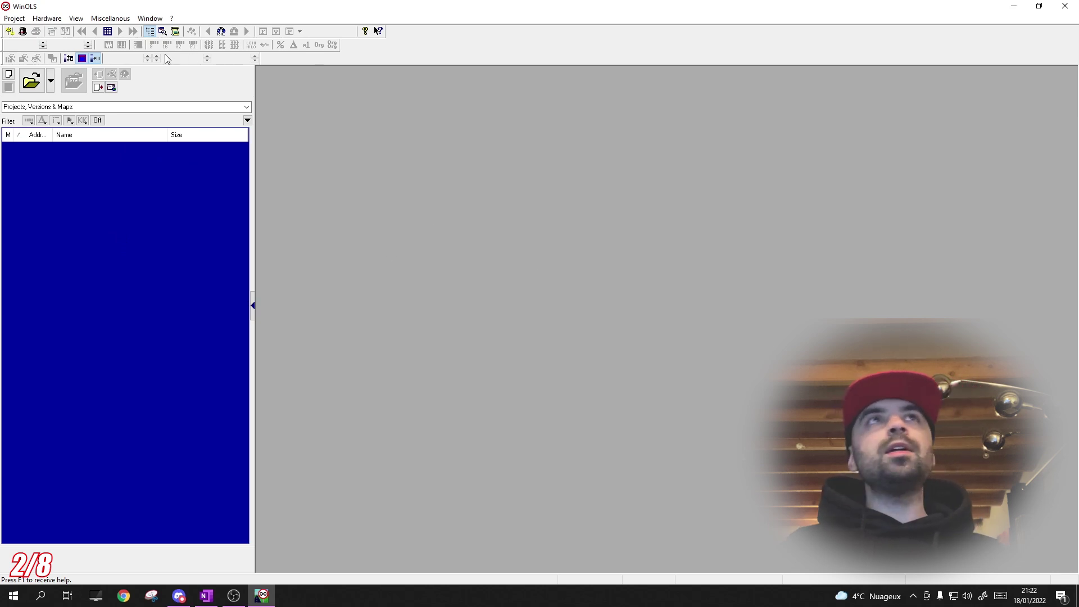
Dock the two lower toolbars beside the main one so that all of them share a single row.
{"action": "left_click_drag", "start_coordinate": [372, 59], "coordinate": [402, 27]}
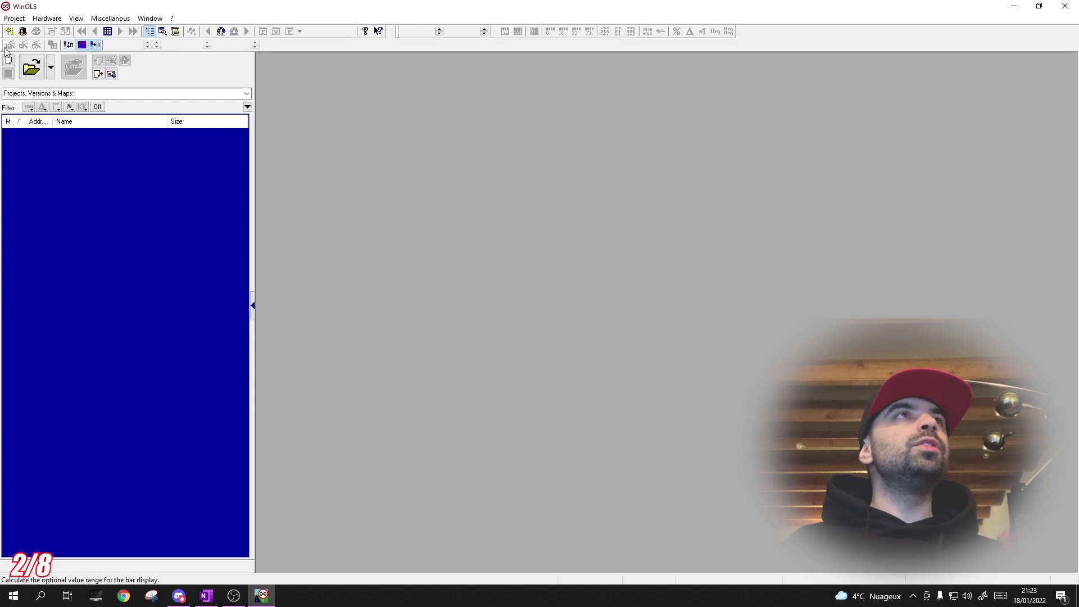
{"action": "left_click_drag", "start_coordinate": [6, 48], "coordinate": [740, 34]}
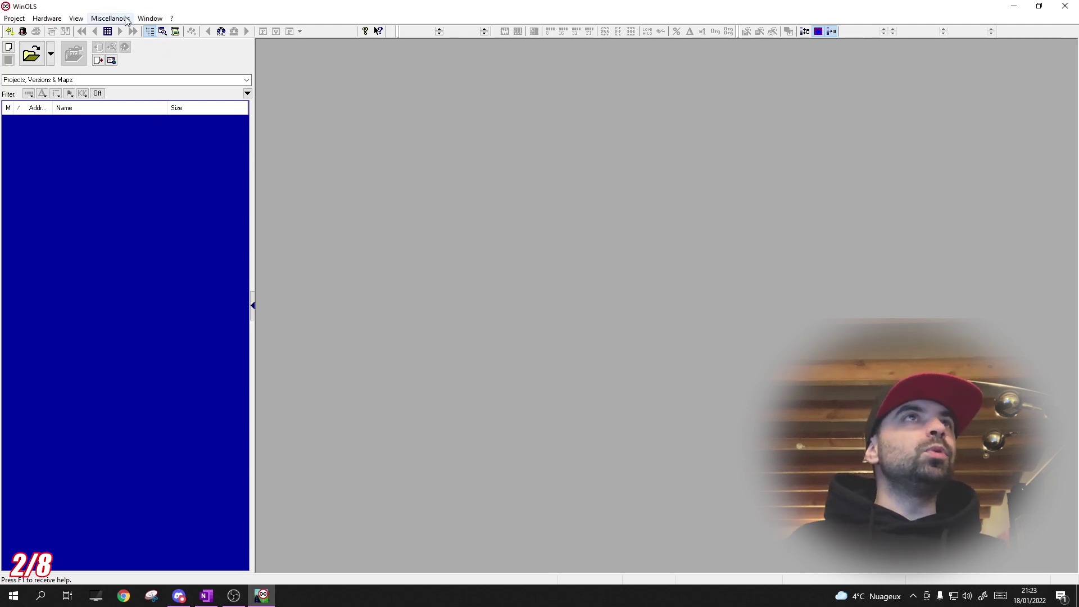
{"action": "left_click", "coordinate": [46, 18]}
{"action": "mouse_move", "coordinate": [123, 24]}
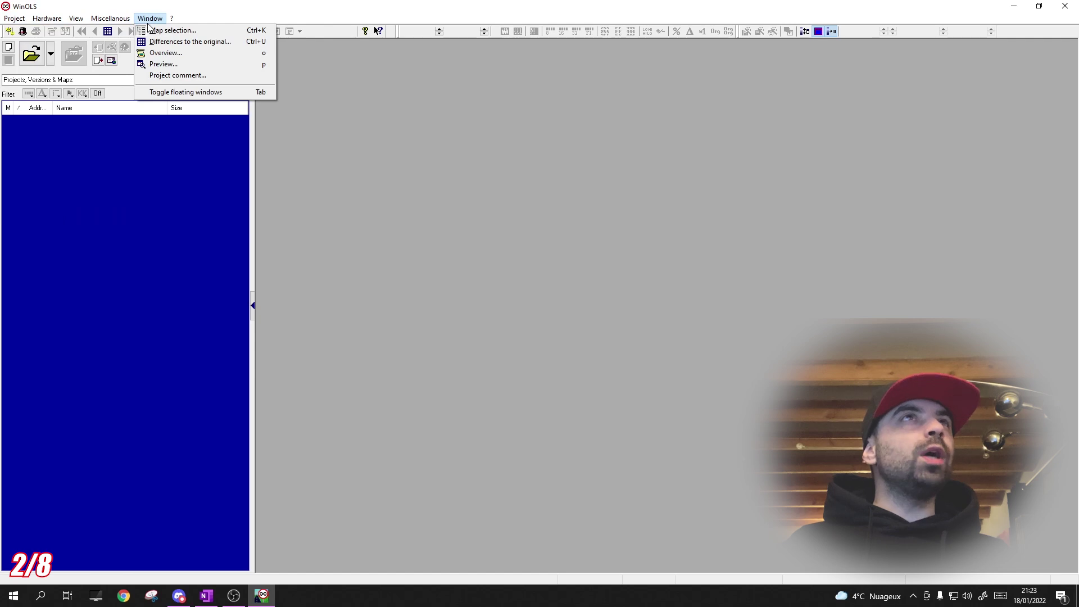
{"action": "mouse_move", "coordinate": [25, 22]}
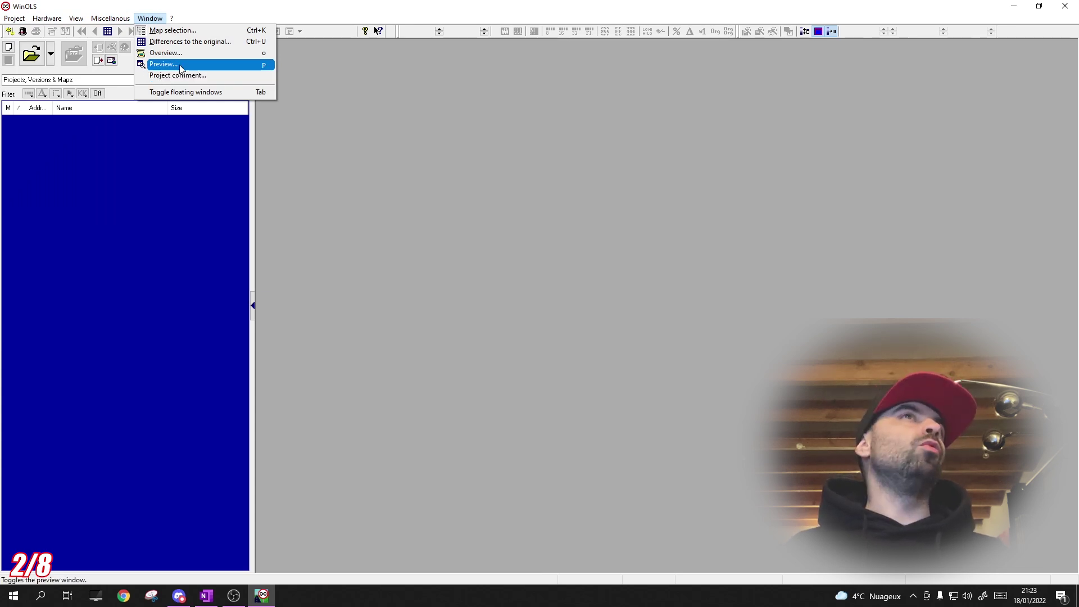
Try the Industrial Standard colour theme in the configuration and close the dialog without applying it.
{"action": "left_click", "coordinate": [10, 32]}
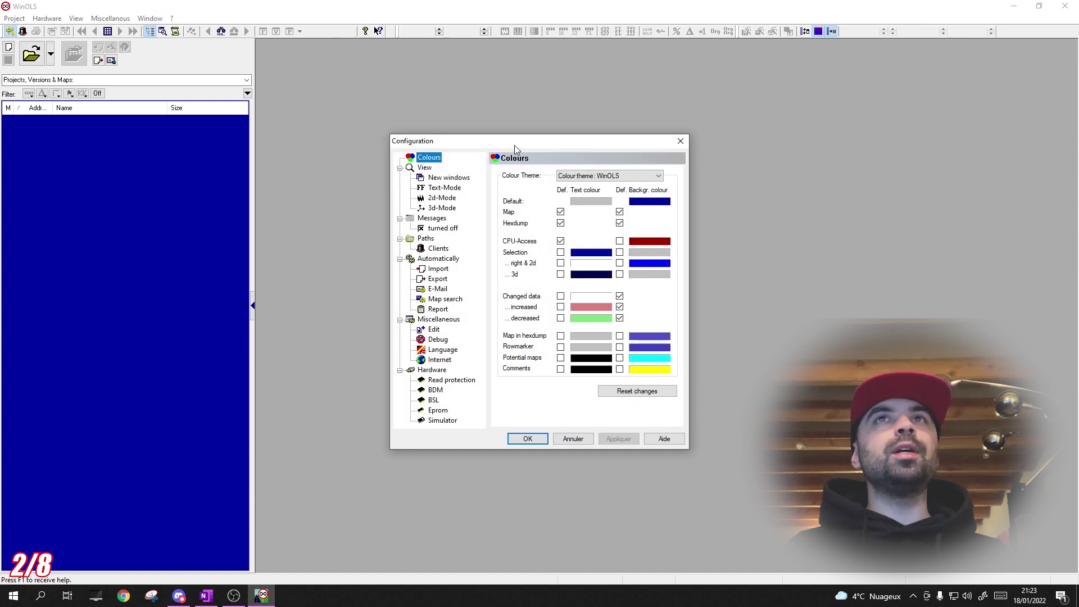
{"action": "left_click_drag", "start_coordinate": [516, 145], "coordinate": [426, 117]}
{"action": "left_click", "coordinate": [483, 149]}
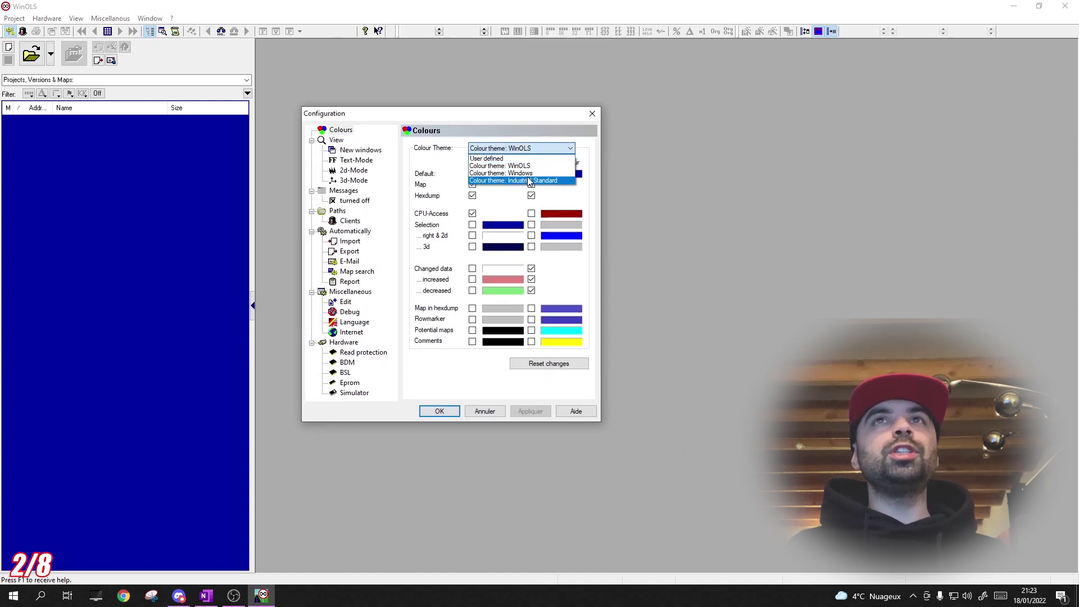
{"action": "left_click", "coordinate": [529, 180]}
{"action": "left_click", "coordinate": [516, 149]}
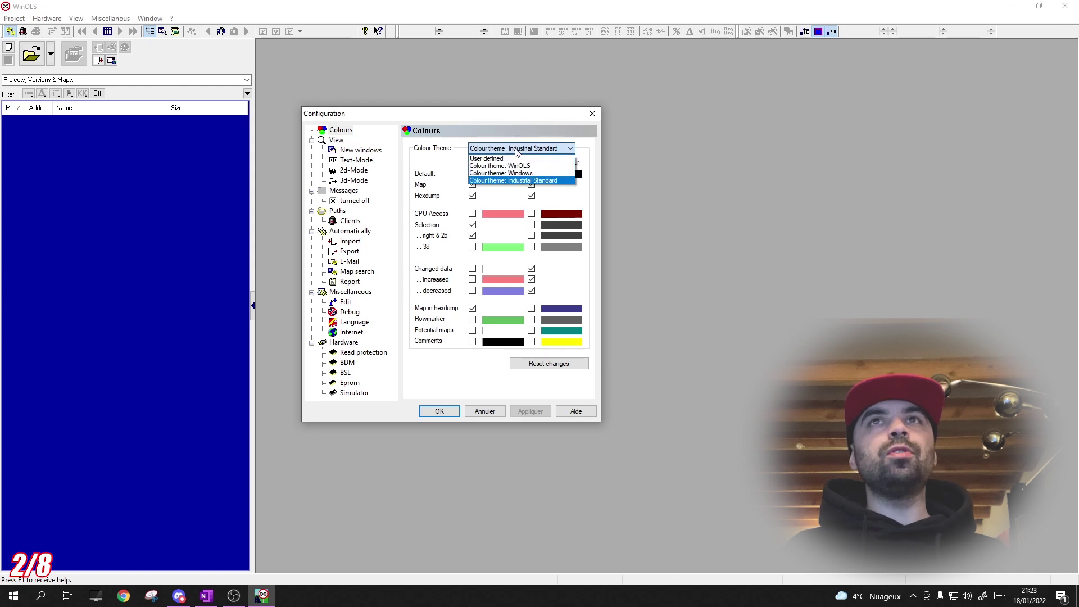
{"action": "left_click", "coordinate": [516, 148]}
{"action": "left_click", "coordinate": [592, 114]}
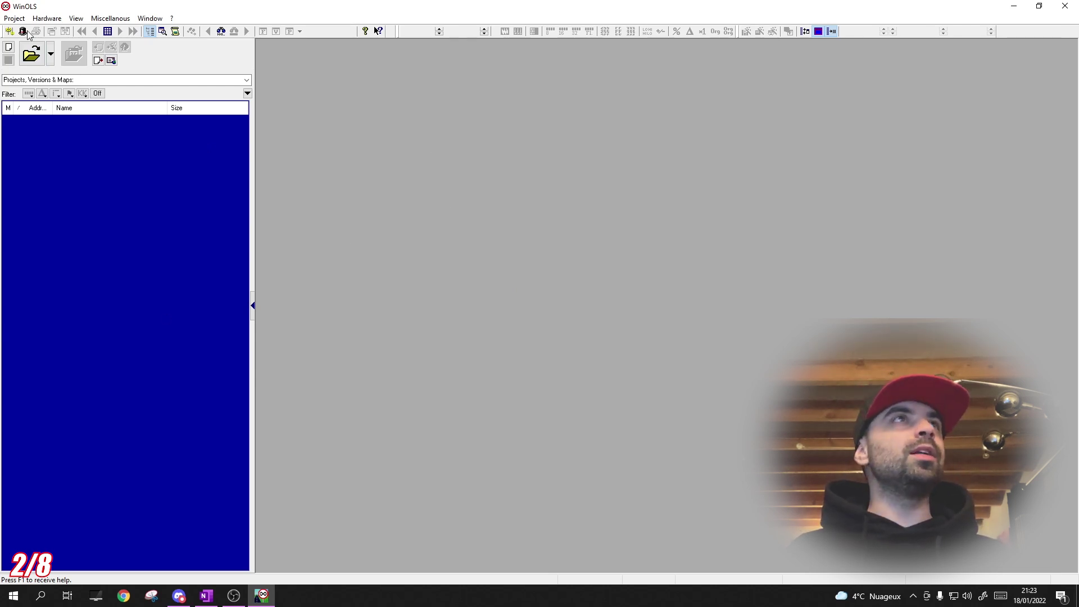
Create a new project with a file as its data source and choose the Binary file format.
{"action": "left_click", "coordinate": [9, 45]}
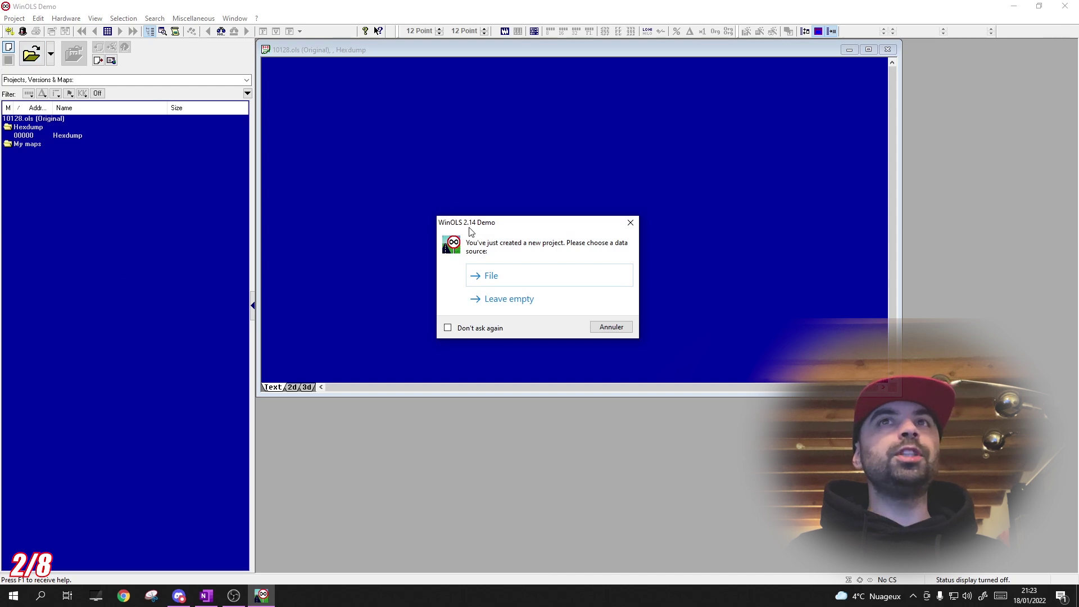
{"action": "left_click", "coordinate": [505, 277]}
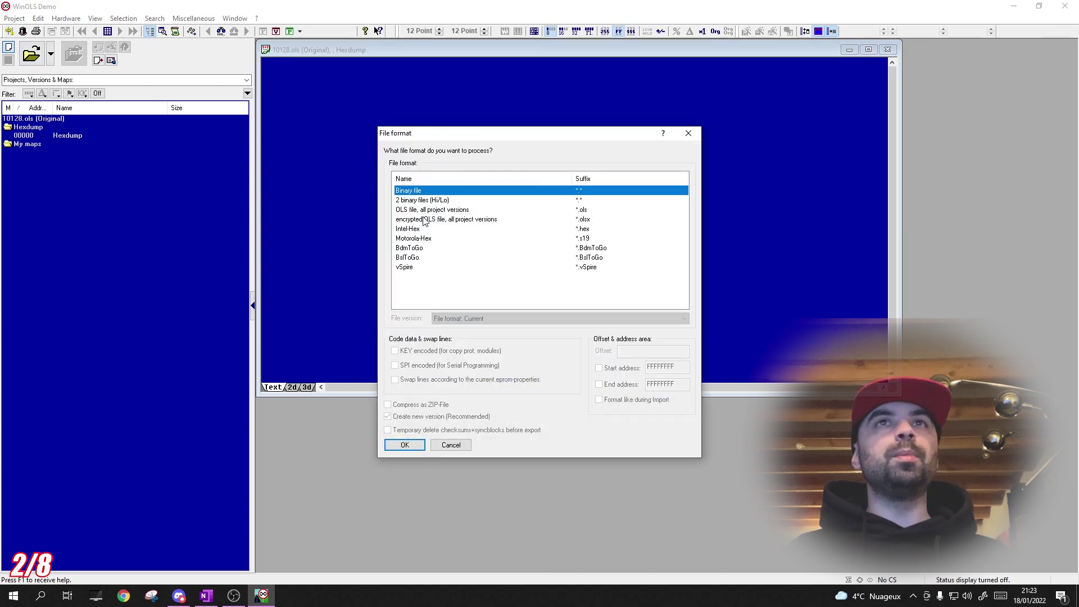
{"action": "left_click", "coordinate": [427, 200]}
{"action": "left_click", "coordinate": [417, 193]}
{"action": "left_click", "coordinate": [421, 201]}
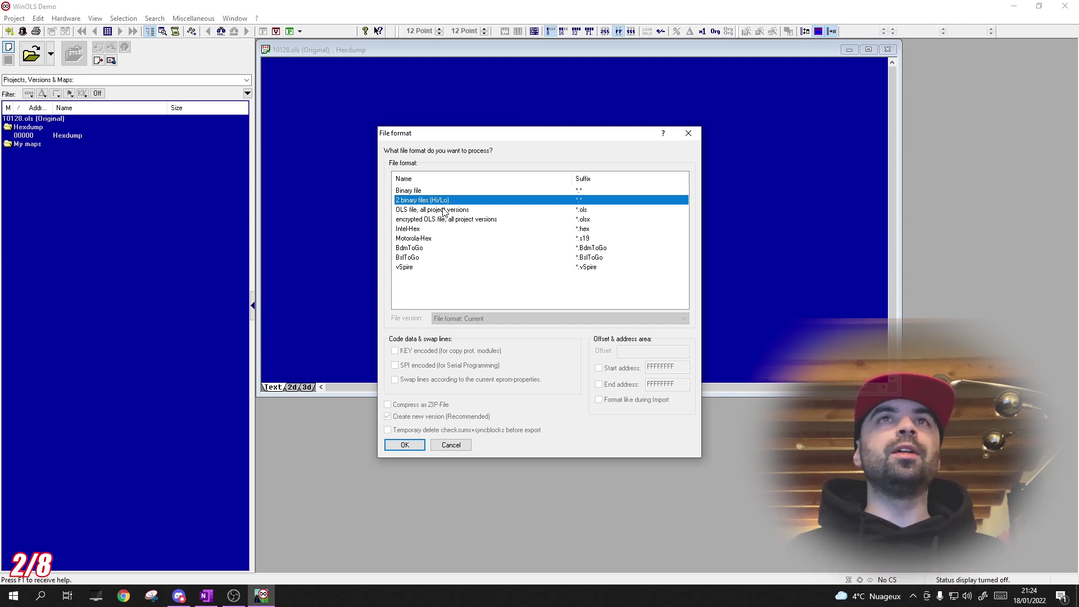
{"action": "left_click", "coordinate": [443, 212]}
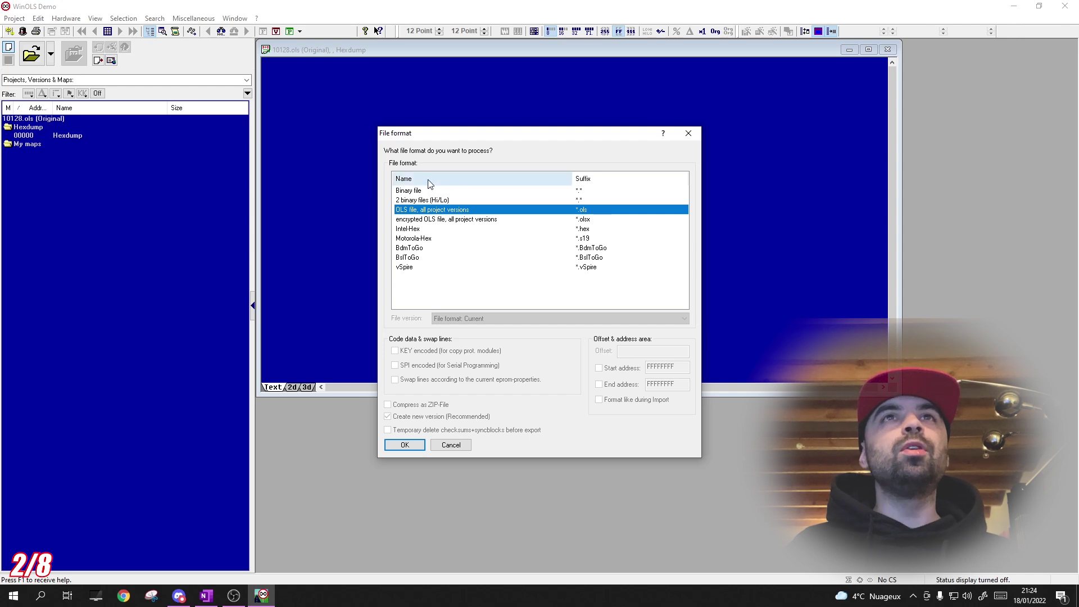
{"action": "left_click", "coordinate": [426, 190]}
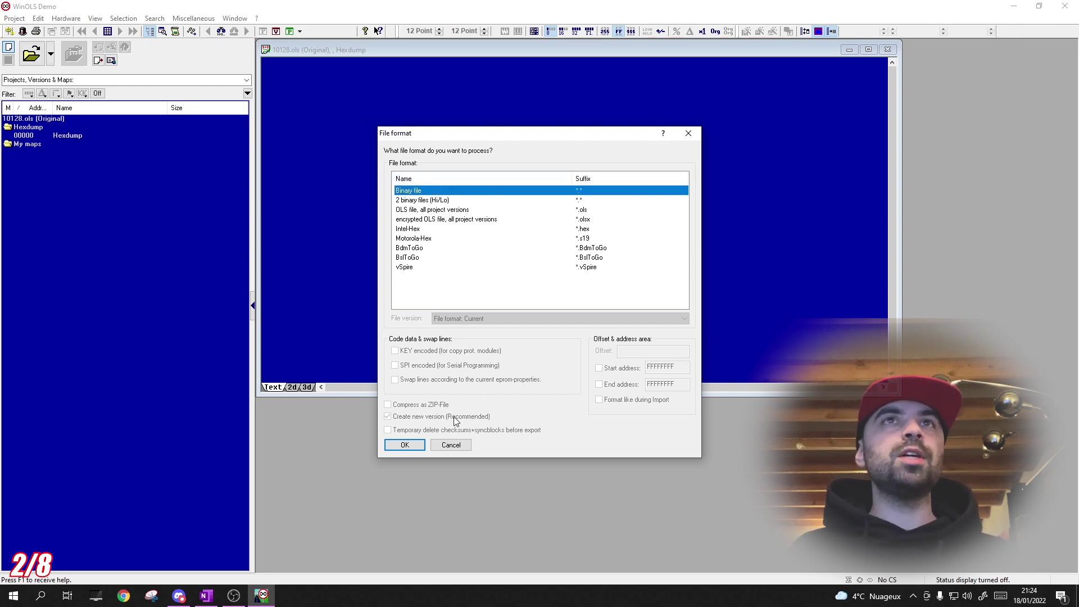
{"action": "left_click", "coordinate": [406, 445]}
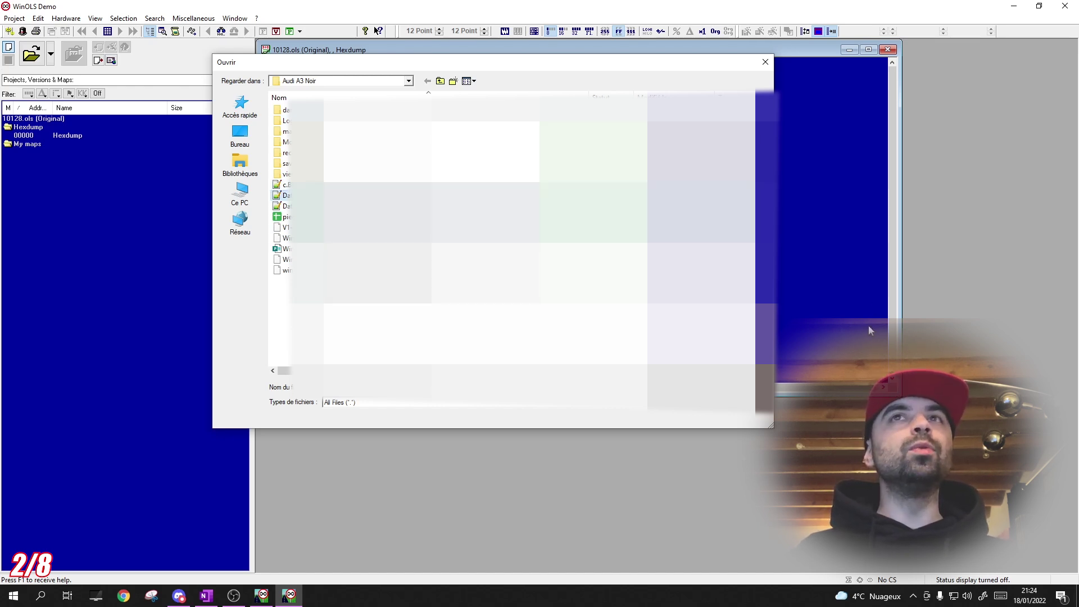
Open the ECU binary from the Audi A3 Noir folder for import into the new project.
{"action": "left_click", "coordinate": [757, 387]}
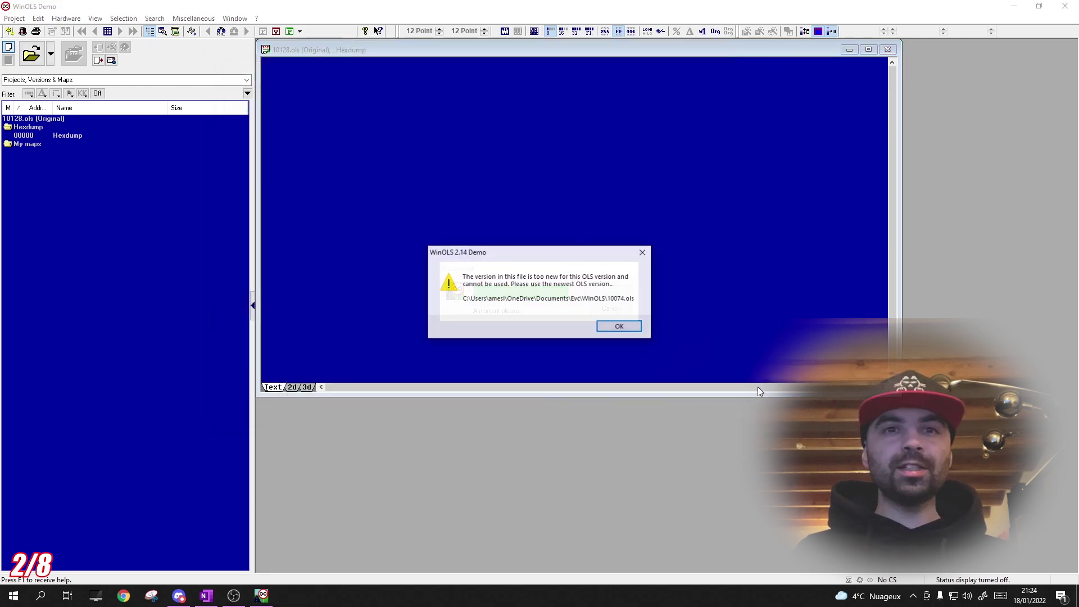
{"action": "left_click", "coordinate": [623, 326]}
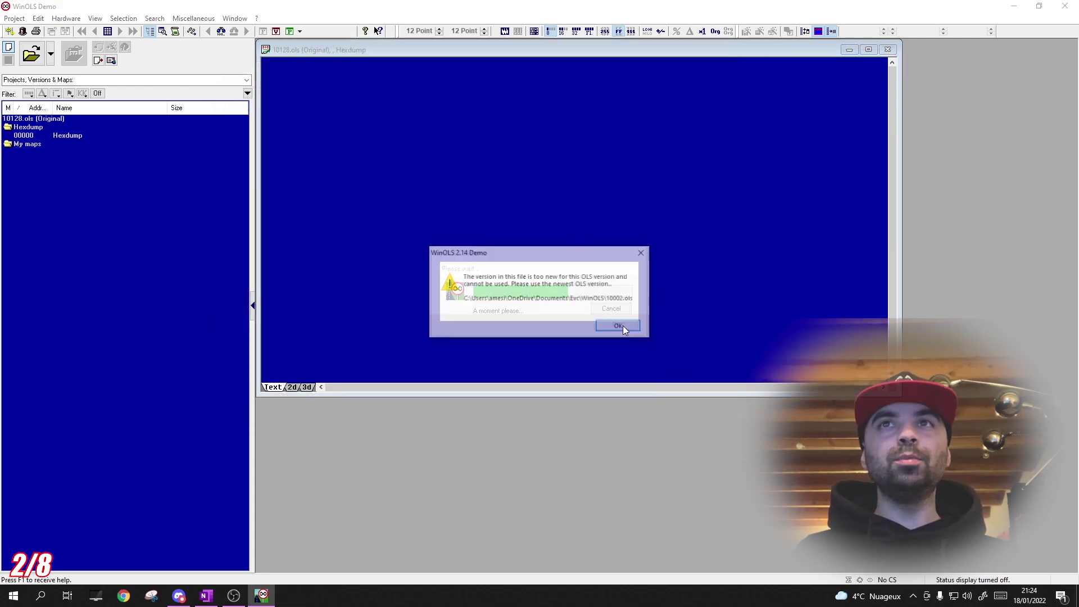
{"action": "left_click", "coordinate": [623, 326]}
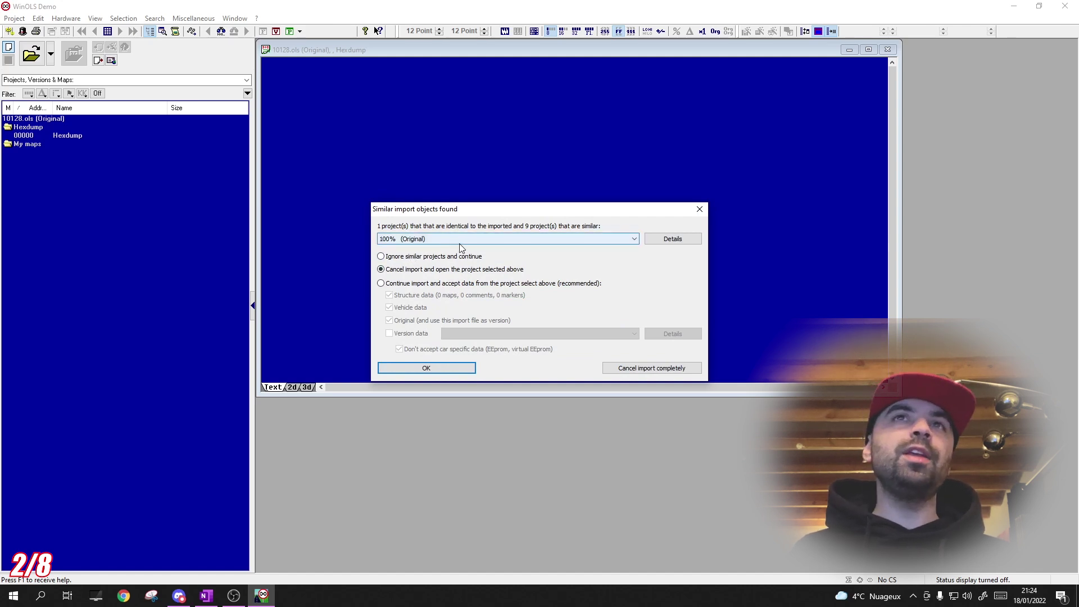
Continue the import while ignoring similar projects, and accept the Checksums dialog without searching for checksums.
{"action": "left_click", "coordinate": [428, 257]}
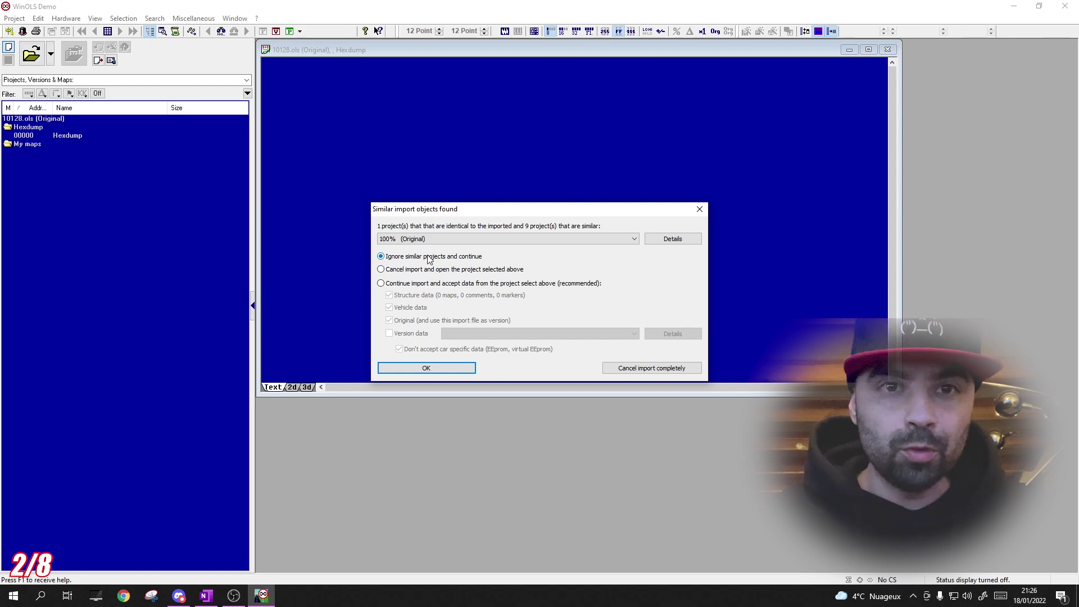
{"action": "left_click", "coordinate": [441, 369]}
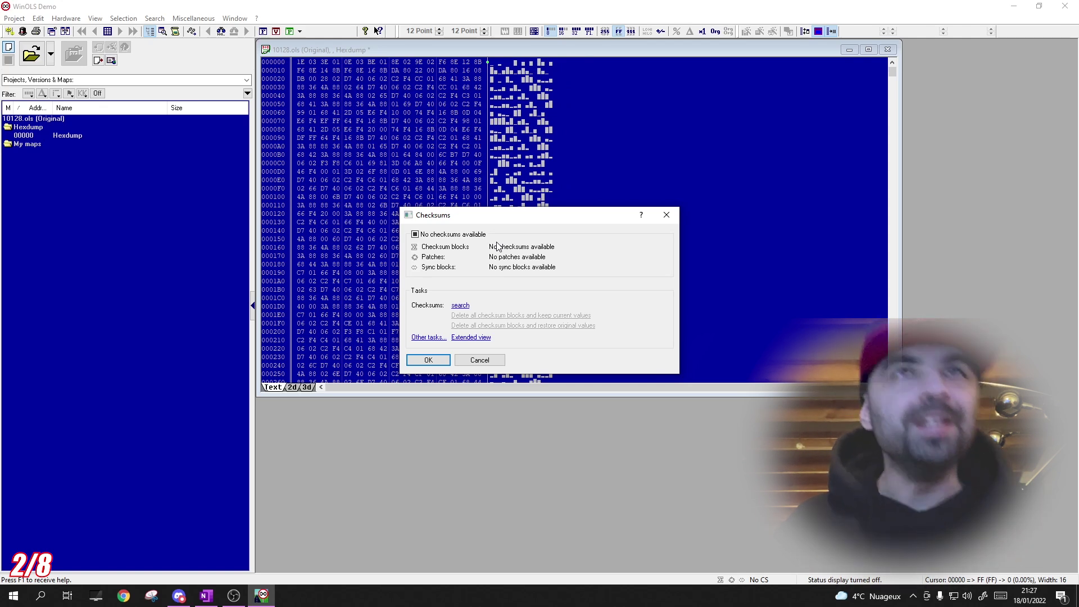
{"action": "left_click_drag", "start_coordinate": [432, 219], "coordinate": [575, 200]}
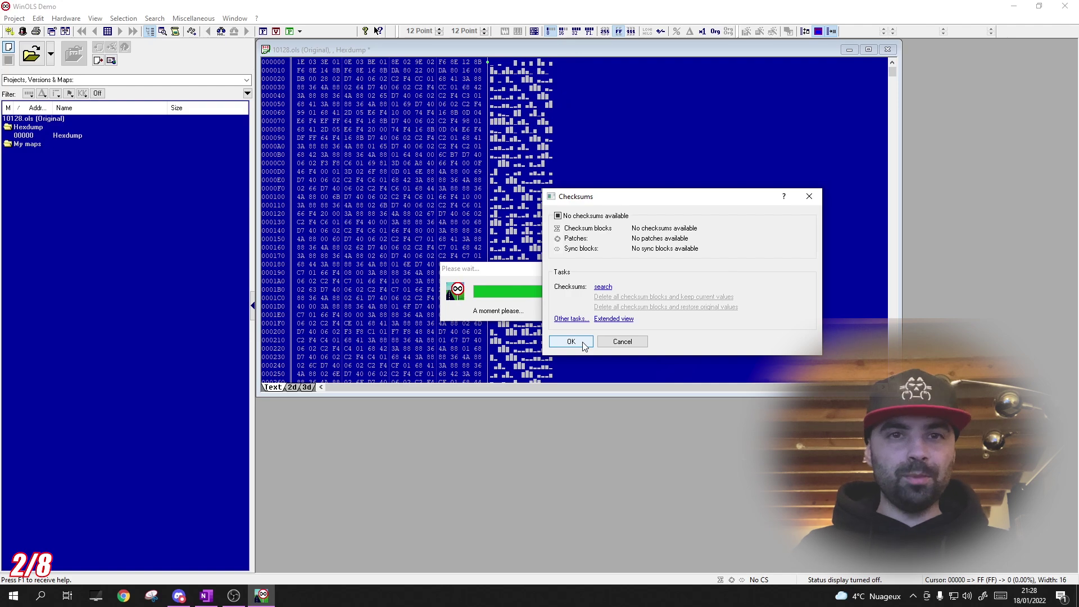
{"action": "left_click", "coordinate": [582, 342]}
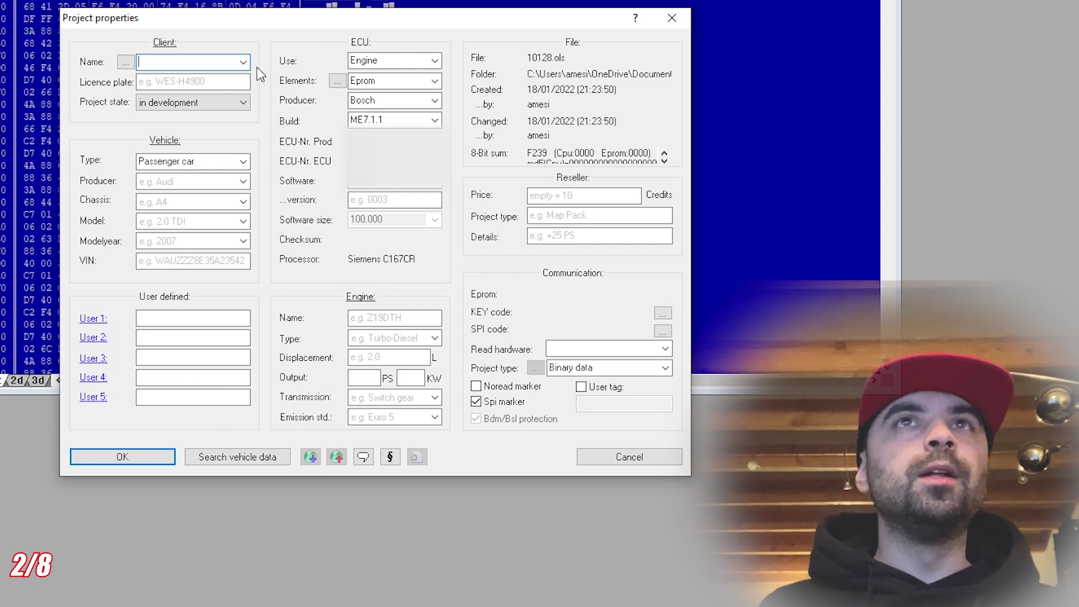
Add a new customer to the customer list from the project properties, filling in only the customer's name.
{"action": "left_click", "coordinate": [244, 62]}
{"action": "left_click", "coordinate": [243, 62]}
{"action": "left_click", "coordinate": [126, 62]}
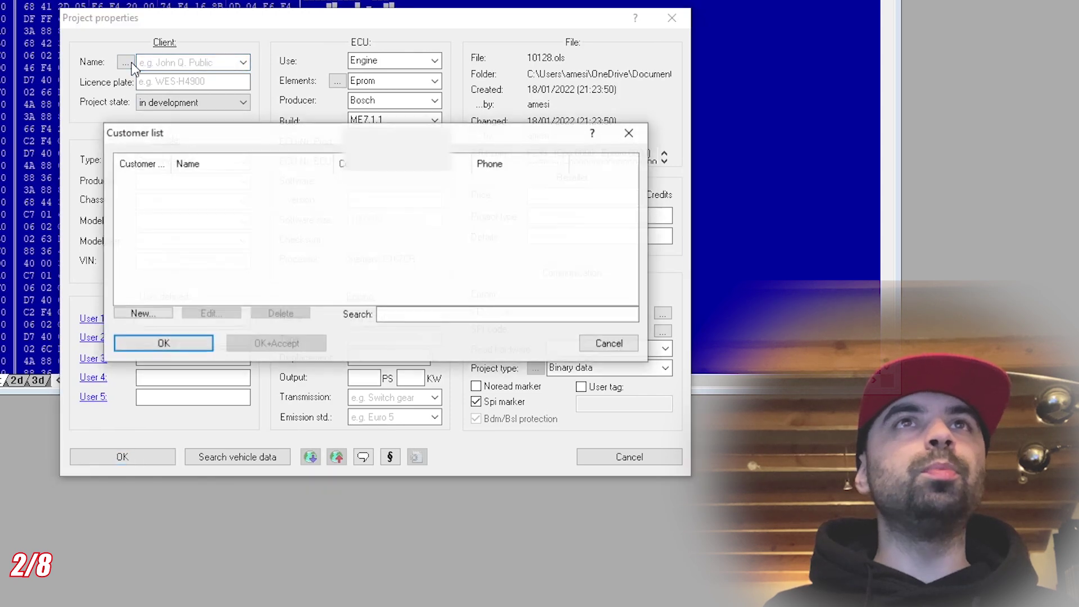
{"action": "left_click", "coordinate": [142, 313]}
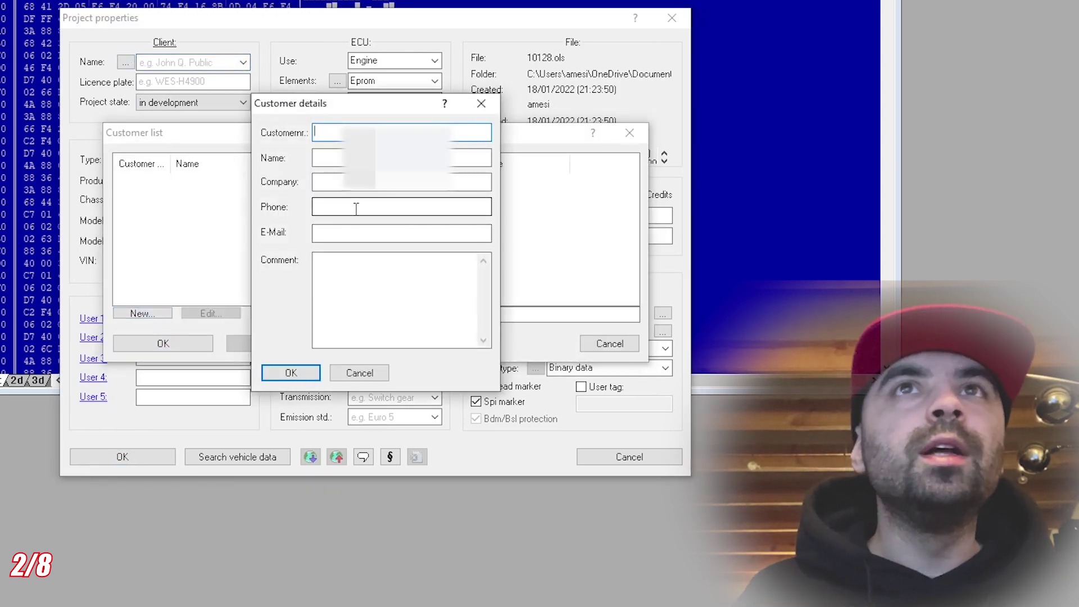
{"action": "left_click", "coordinate": [332, 160]}
{"action": "type", "text": "A"}
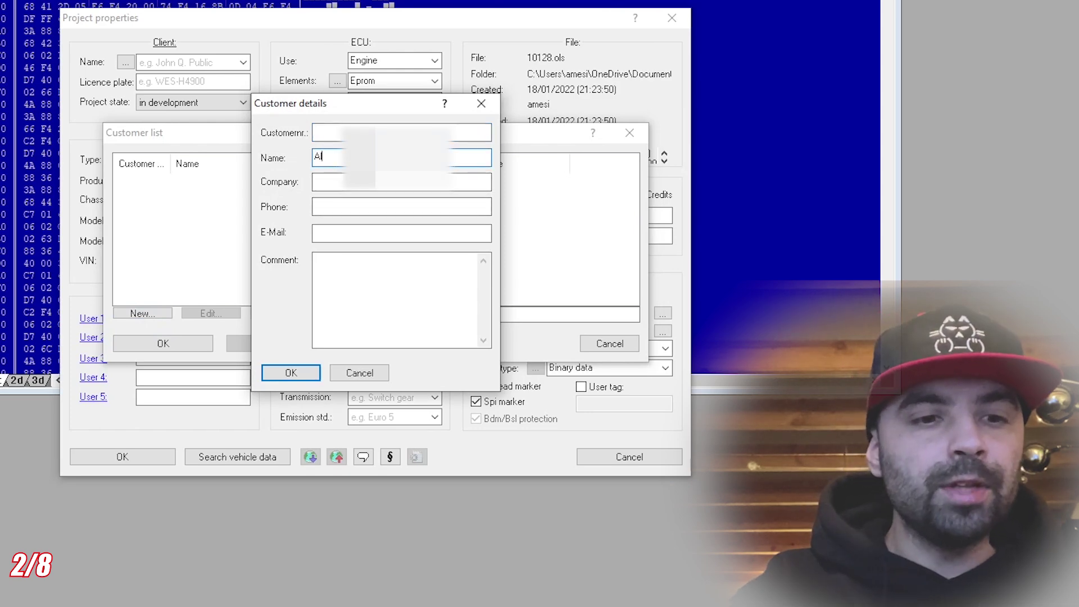
{"action": "type", "text": "mesis"}
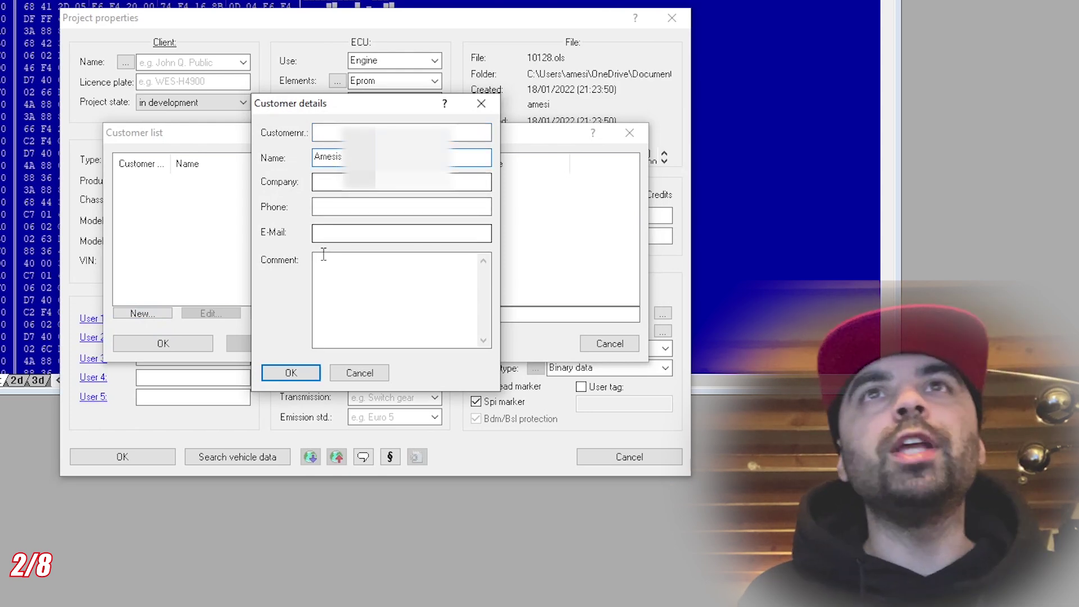
{"action": "left_click", "coordinate": [295, 376]}
{"action": "left_click", "coordinate": [163, 343]}
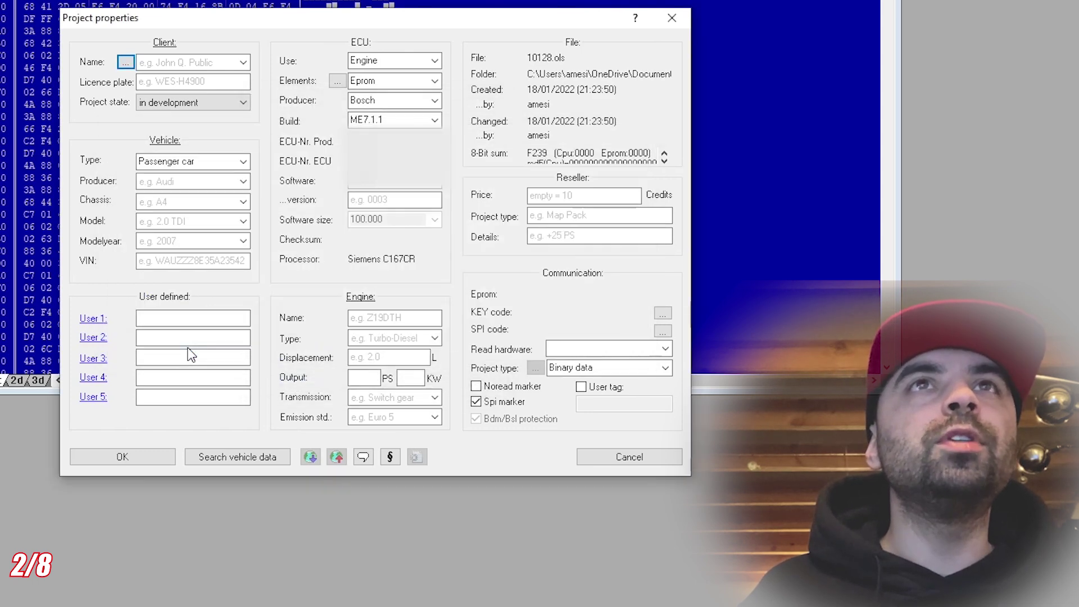
Assign the newly added customer as the project's client and leave the licence plate empty.
{"action": "left_click", "coordinate": [244, 63]}
{"action": "left_click", "coordinate": [214, 74]}
{"action": "left_click", "coordinate": [158, 83]}
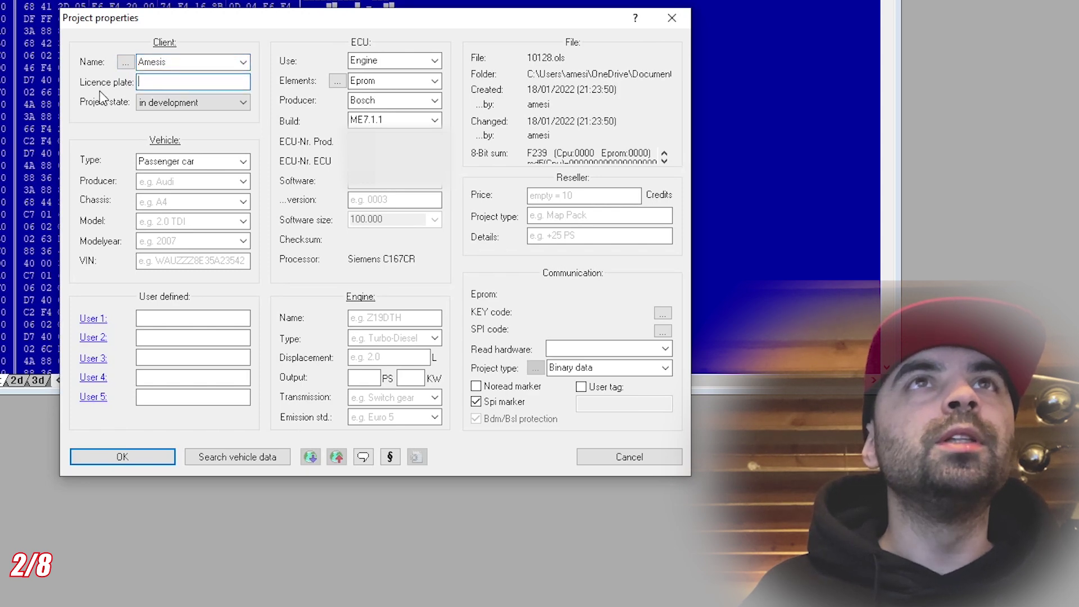
Review the available project states in the client section of the project properties.
{"action": "left_click", "coordinate": [241, 103]}
{"action": "left_click", "coordinate": [236, 106]}
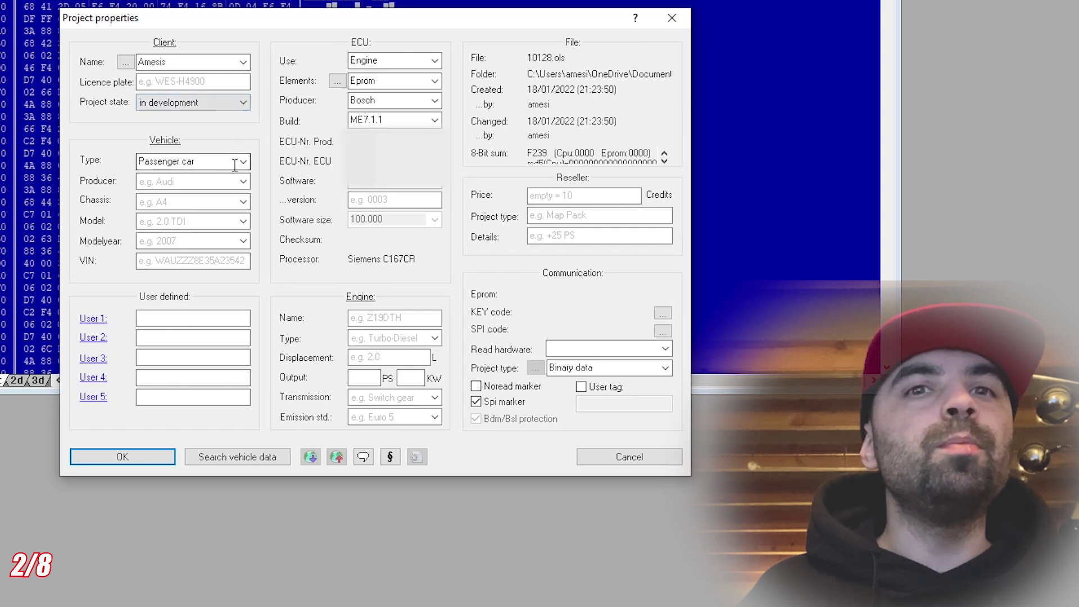
{"action": "left_click", "coordinate": [227, 101]}
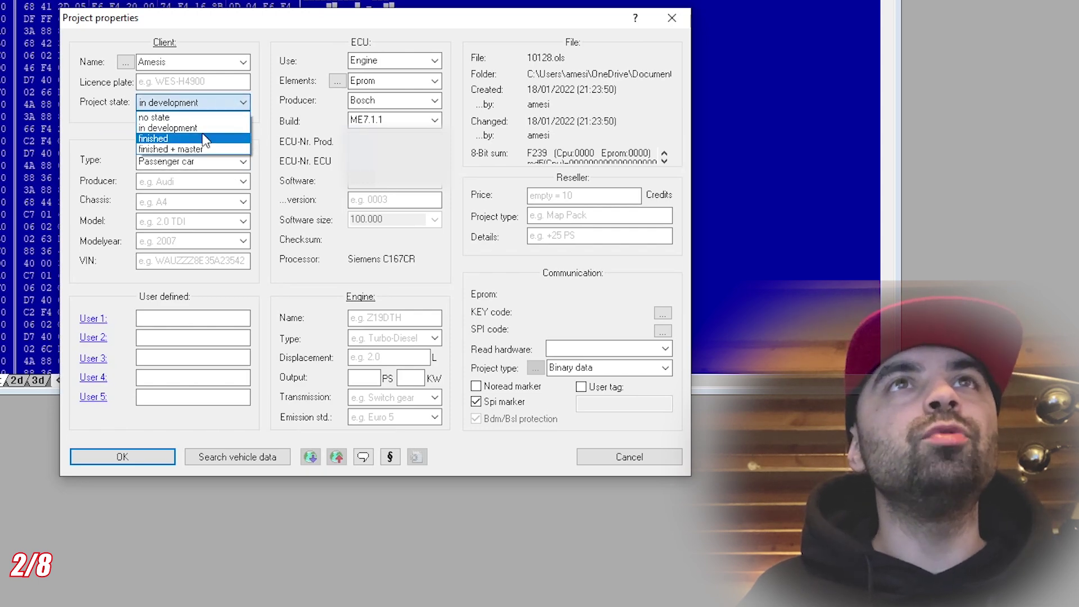
{"action": "left_click", "coordinate": [264, 114]}
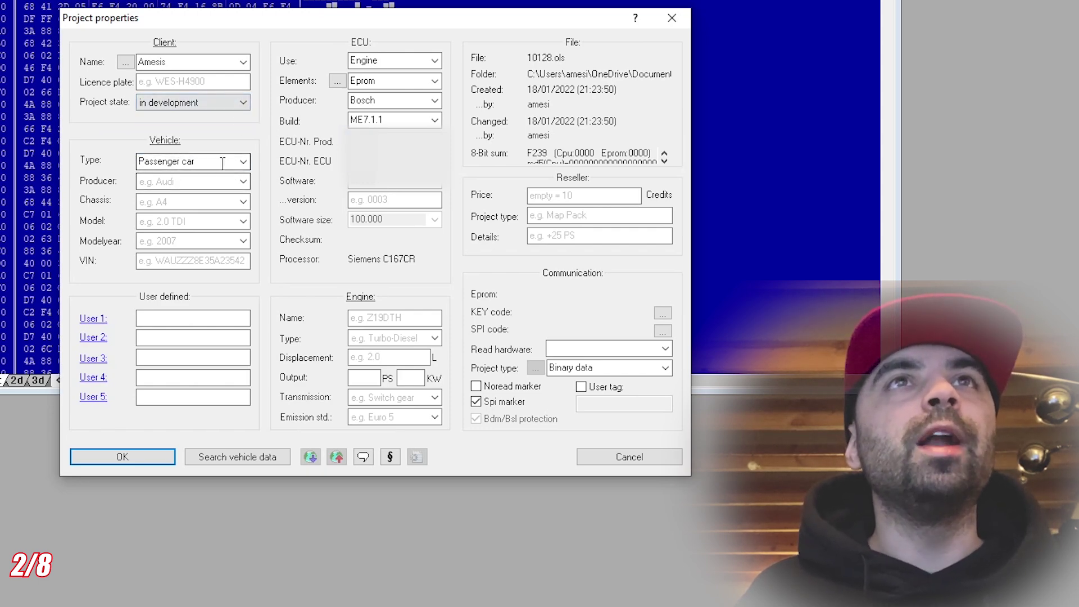
Set the vehicle's type to Passenger car, its producer to Audi and its chassis to A3.
{"action": "left_click", "coordinate": [244, 162]}
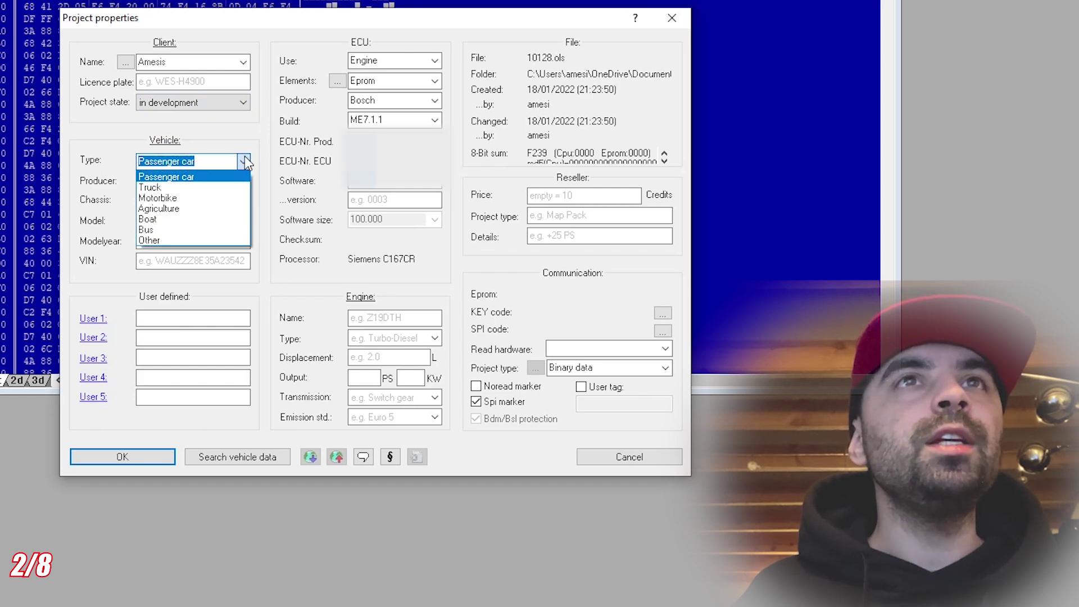
{"action": "left_click", "coordinate": [215, 177]}
{"action": "left_click", "coordinate": [197, 180]}
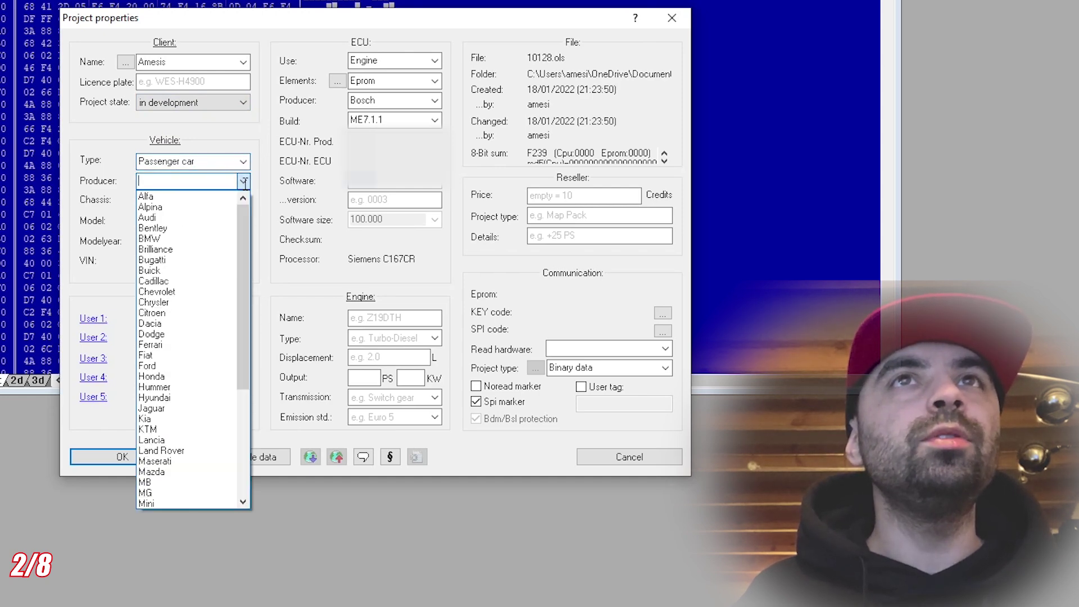
{"action": "left_click", "coordinate": [199, 218]}
{"action": "left_click", "coordinate": [243, 201]}
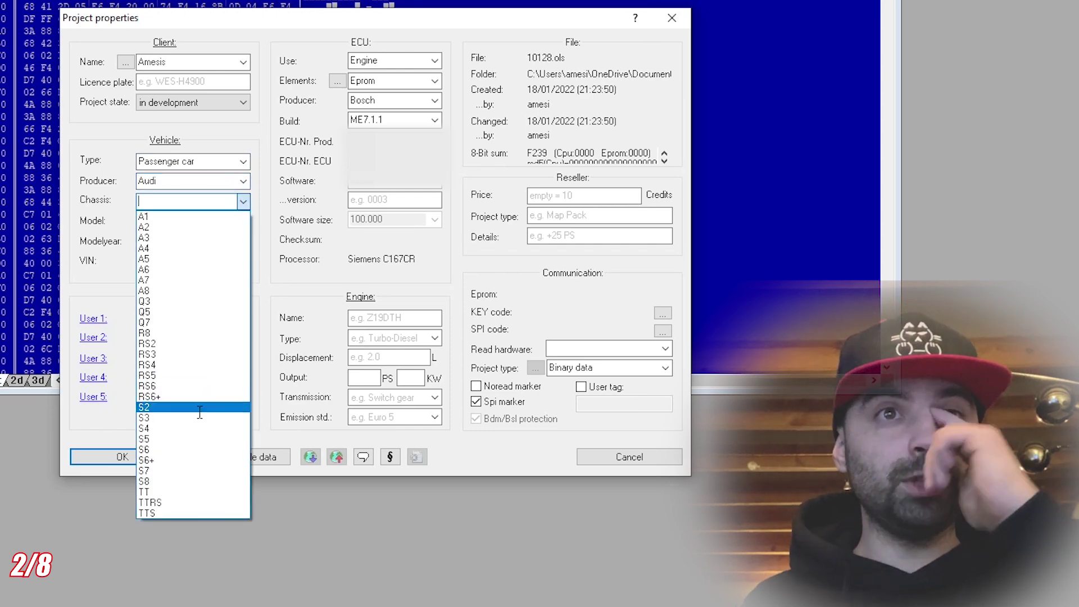
{"action": "left_click", "coordinate": [181, 236]}
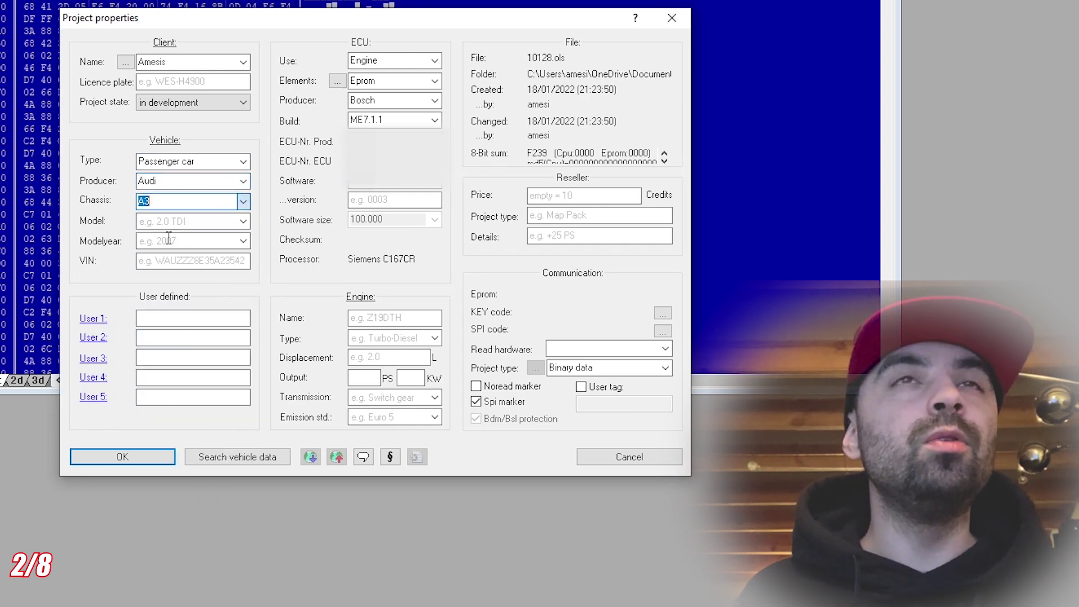
Set the vehicle's model to 3.2VR6 and its model year to 2003, leaving the VIN empty.
{"action": "left_click", "coordinate": [234, 219]}
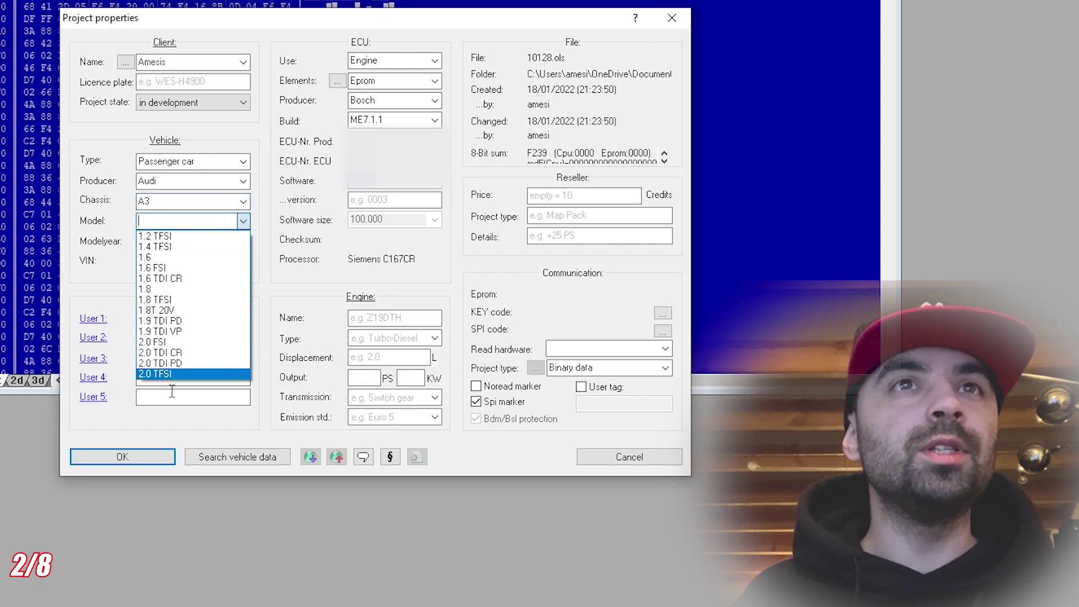
{"action": "left_click", "coordinate": [176, 225]}
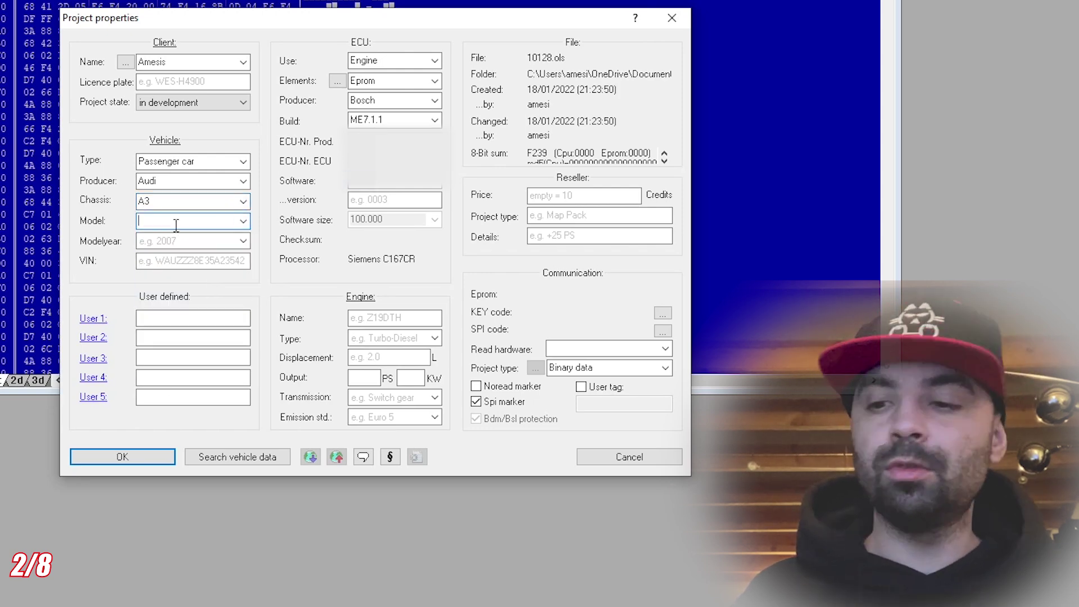
{"action": "type", "text": "3.2"}
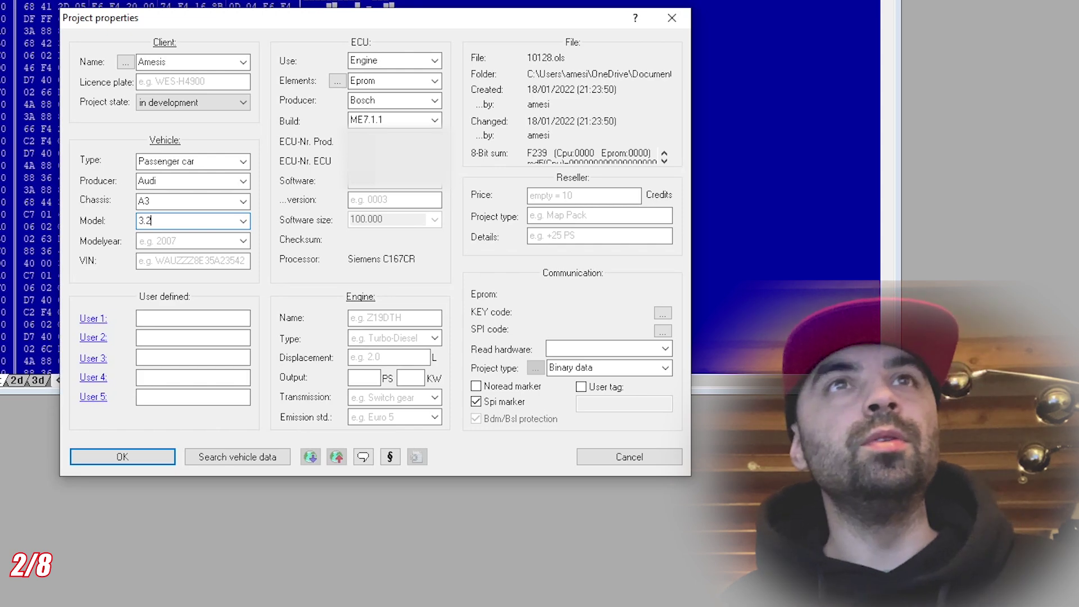
{"action": "type", "text": "VR6"}
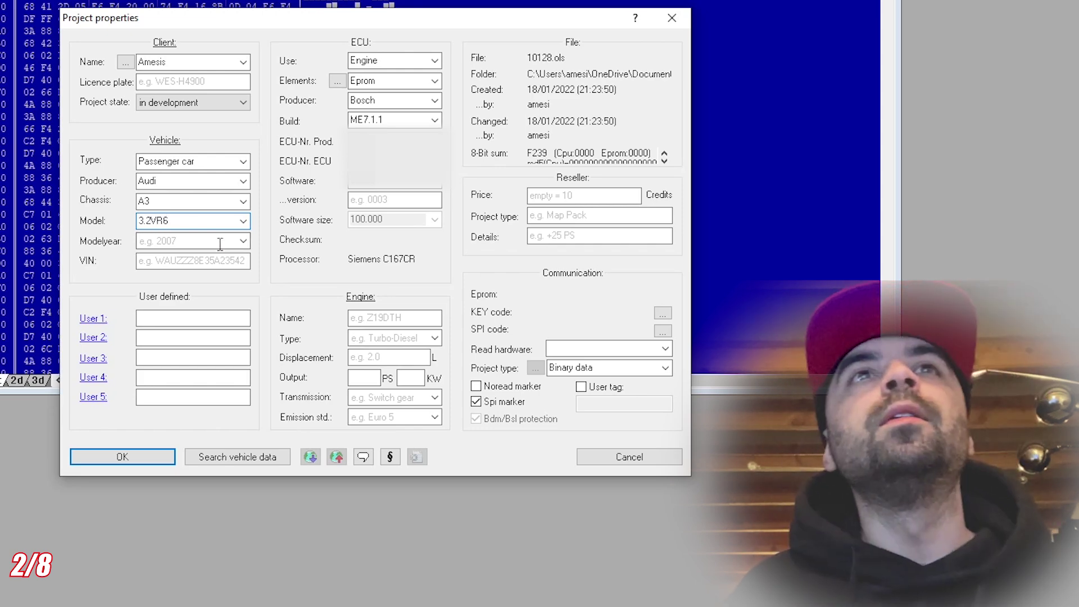
{"action": "left_click", "coordinate": [227, 243]}
{"action": "left_click", "coordinate": [243, 241]}
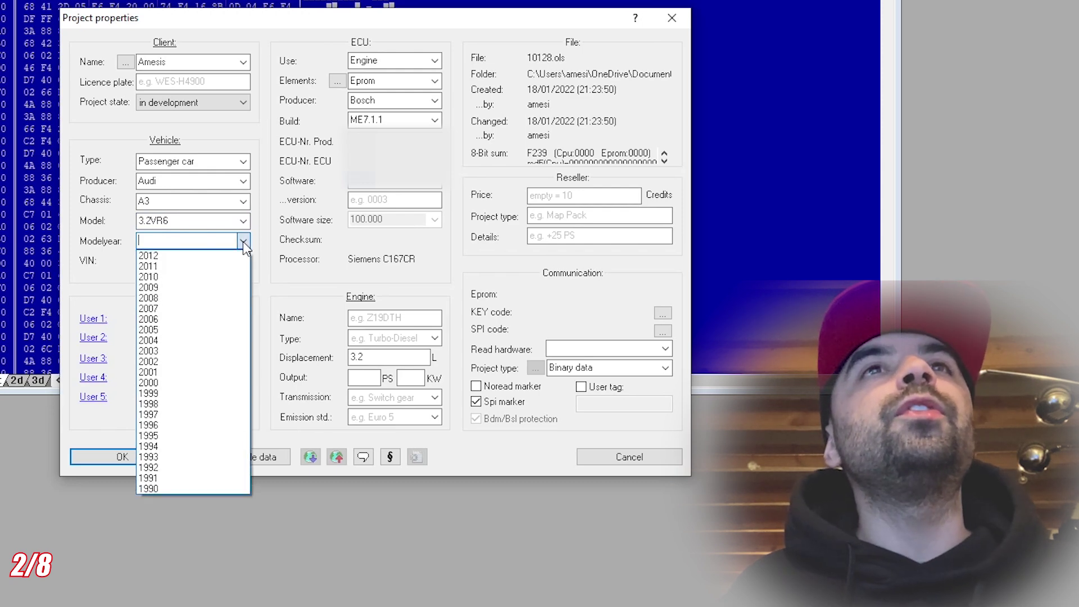
{"action": "left_click", "coordinate": [167, 352]}
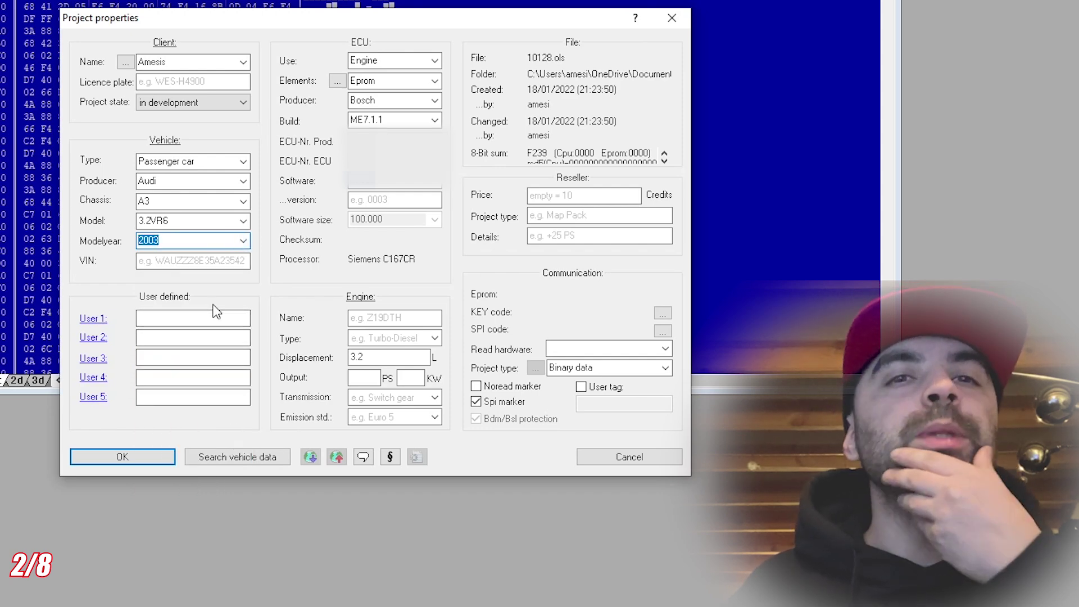
{"action": "left_click", "coordinate": [231, 263]}
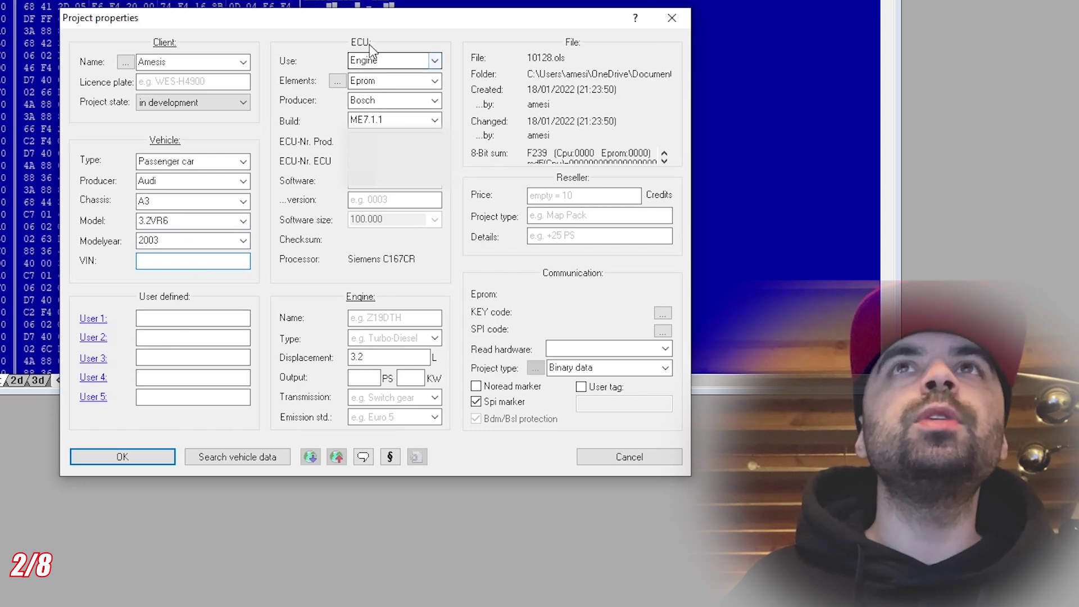
Review the ECU section's use and elements options and its build entry, keeping Engine, Eprom and ME7.1.1.
{"action": "left_click", "coordinate": [435, 63]}
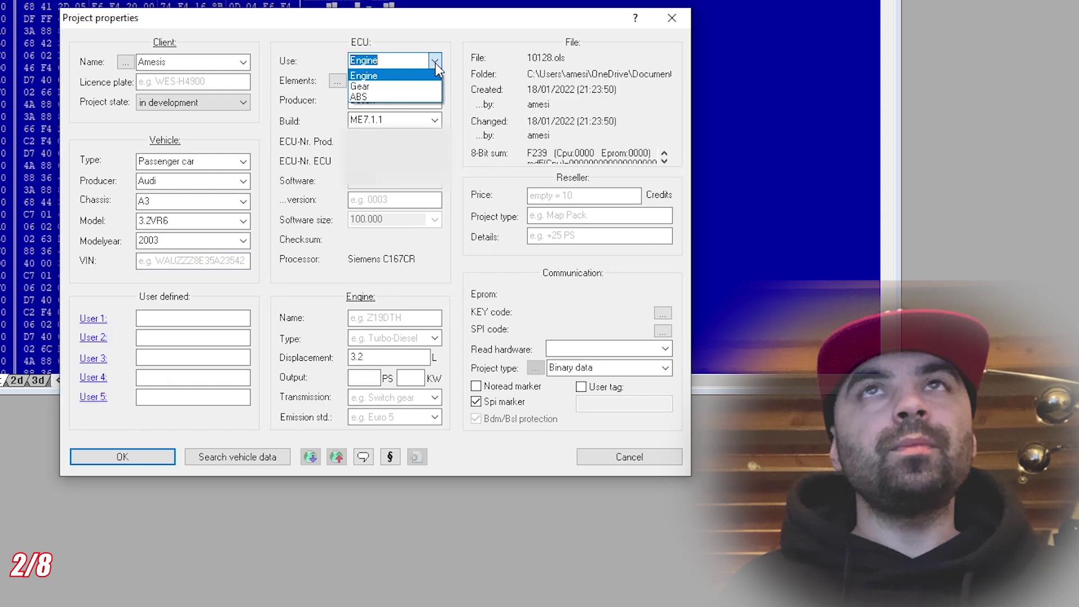
{"action": "left_click", "coordinate": [435, 63]}
{"action": "left_click", "coordinate": [435, 63]}
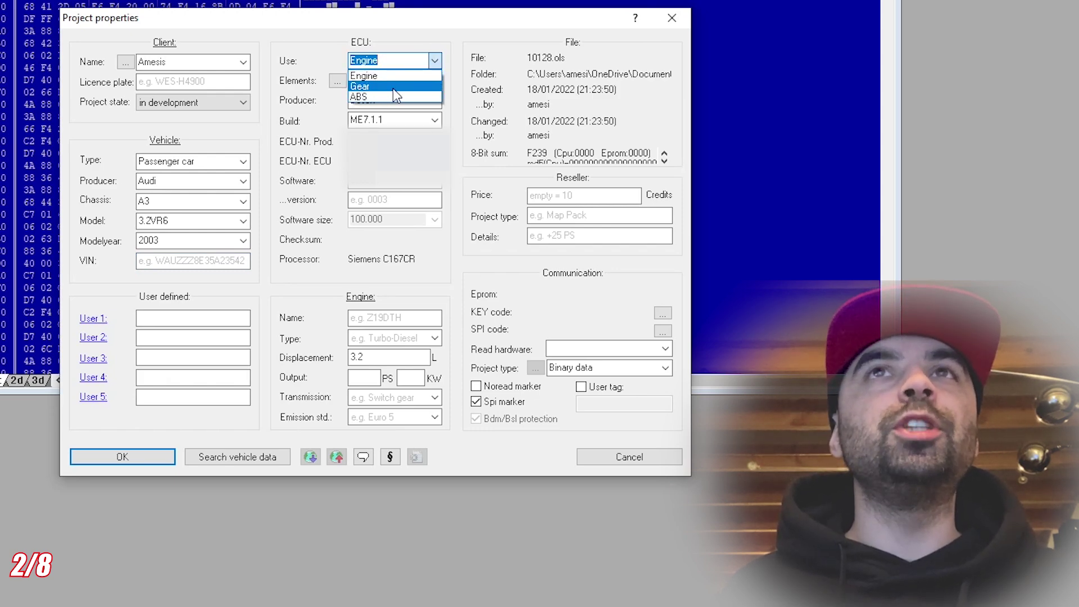
{"action": "left_click", "coordinate": [435, 60]}
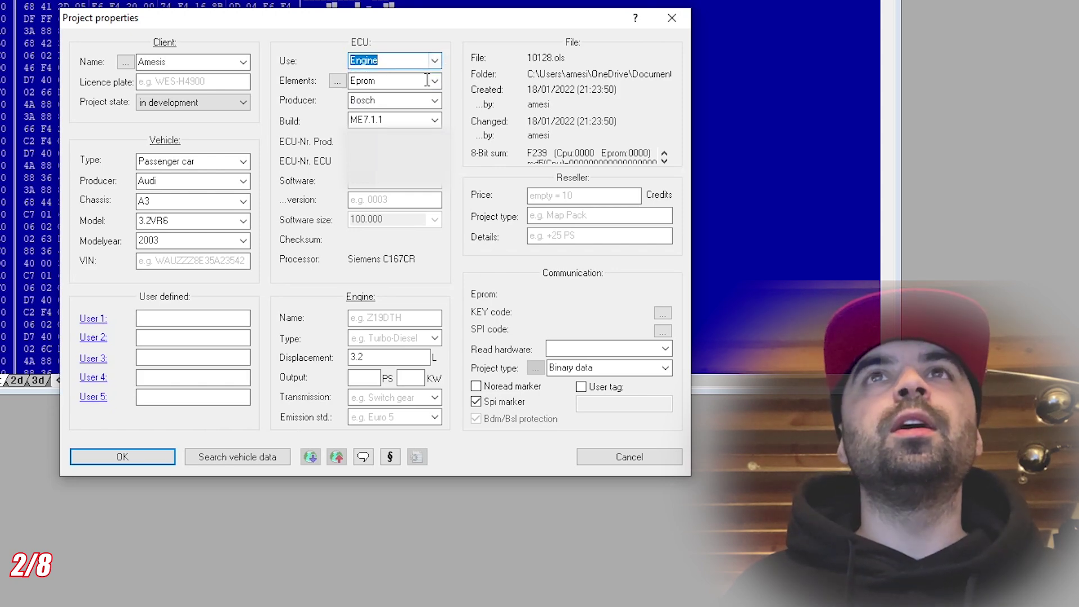
{"action": "left_click", "coordinate": [435, 85]}
{"action": "left_click", "coordinate": [439, 84]}
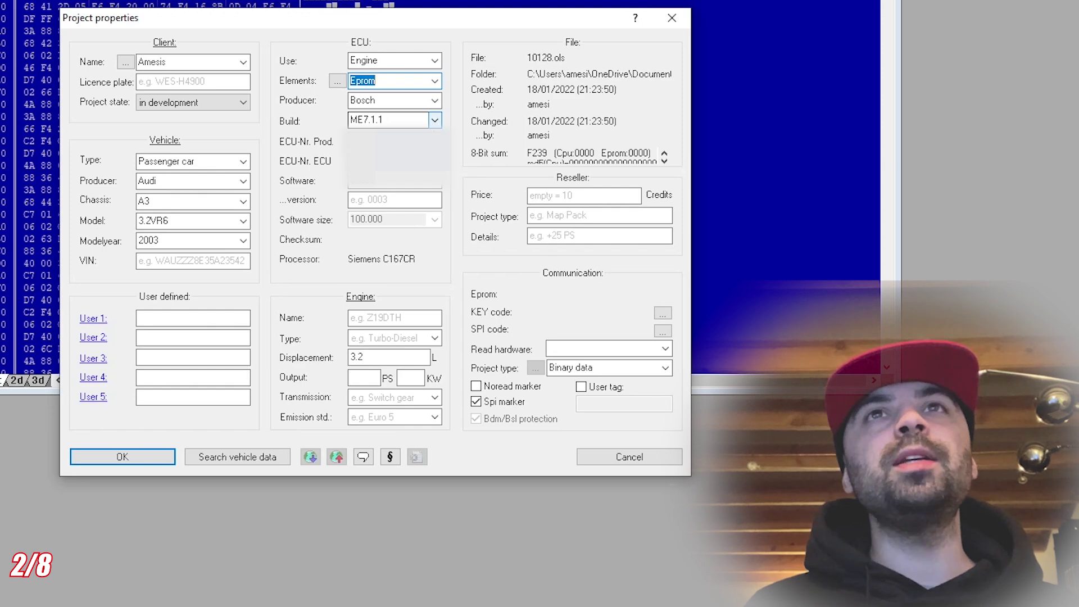
{"action": "left_click", "coordinate": [389, 121]}
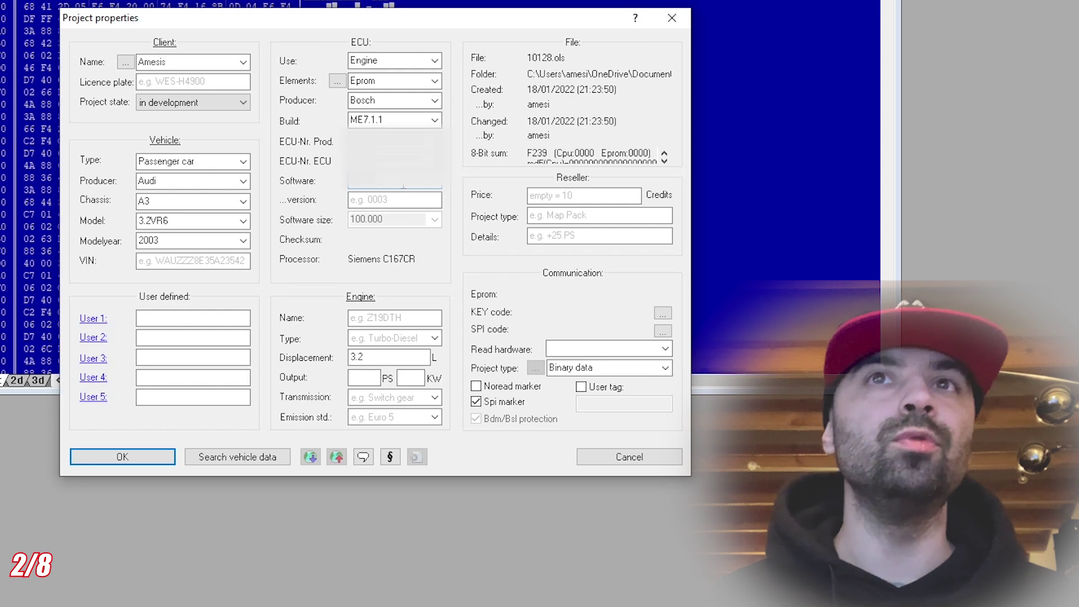
Fill in the engine data with name VR6, type Petrol, displacement 3.2 L and output 250 PS.
{"action": "left_click", "coordinate": [382, 318]}
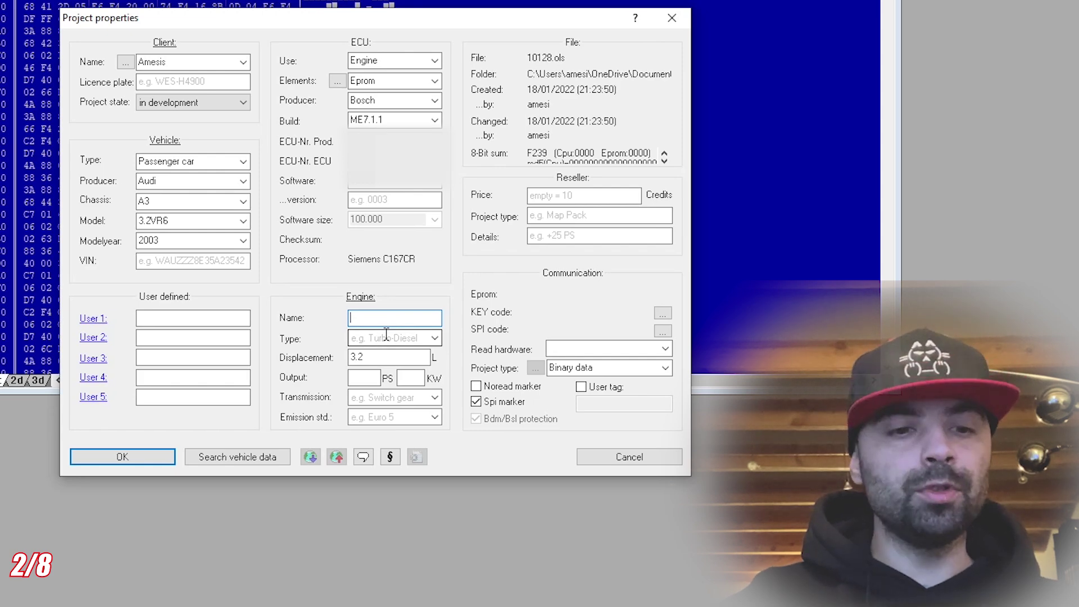
{"action": "type", "text": "VR6"}
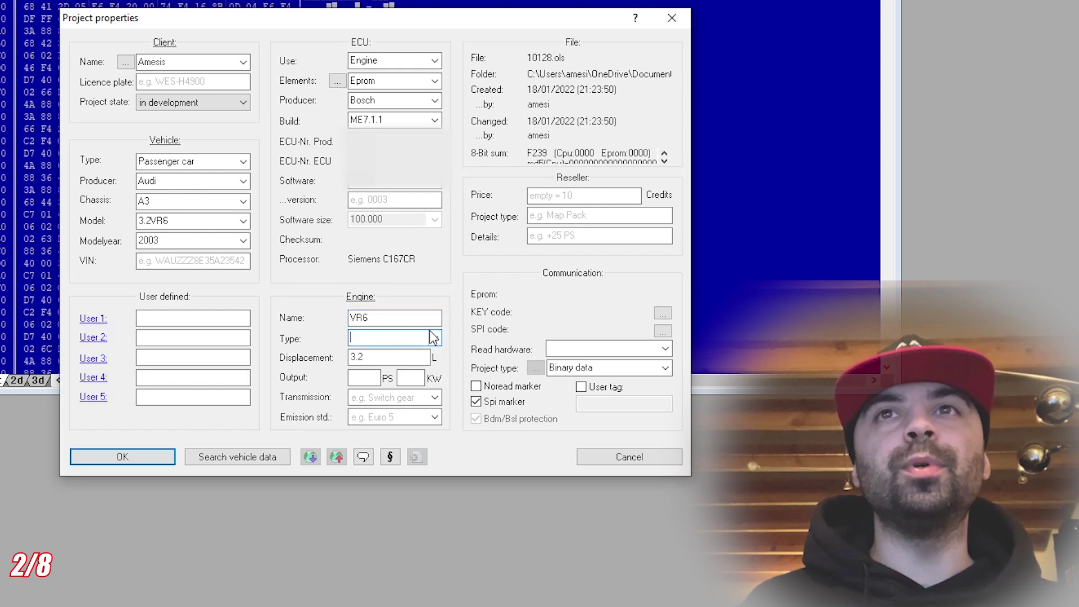
{"action": "left_click", "coordinate": [435, 338]}
{"action": "left_click", "coordinate": [361, 352]}
{"action": "left_click", "coordinate": [380, 358]}
{"action": "type", "text": "3.2"}
{"action": "left_click", "coordinate": [357, 380]}
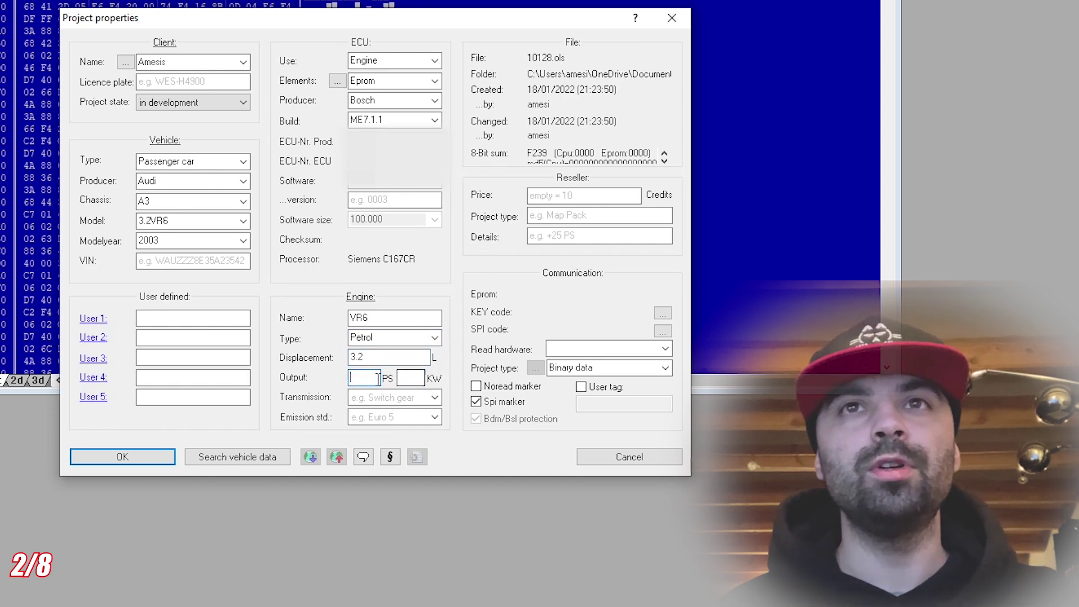
{"action": "type", "text": "250"}
{"action": "key", "text": "Return"}
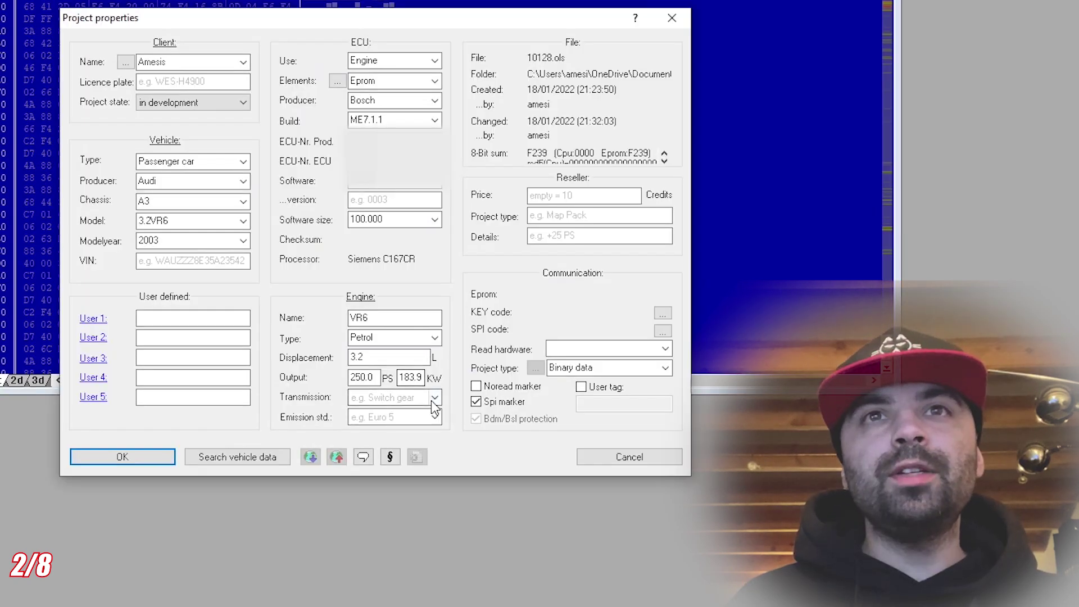
Set the engine's transmission to Switch gear and leave the emission standard empty.
{"action": "left_click", "coordinate": [434, 397]}
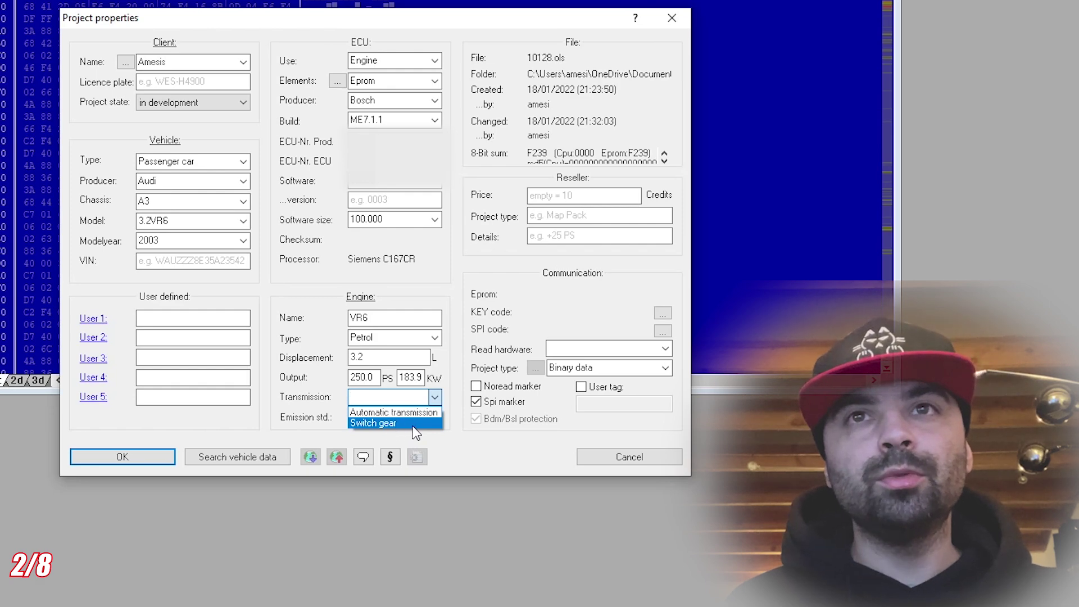
{"action": "left_click", "coordinate": [412, 425]}
{"action": "left_click", "coordinate": [435, 398]}
{"action": "left_click", "coordinate": [435, 398]}
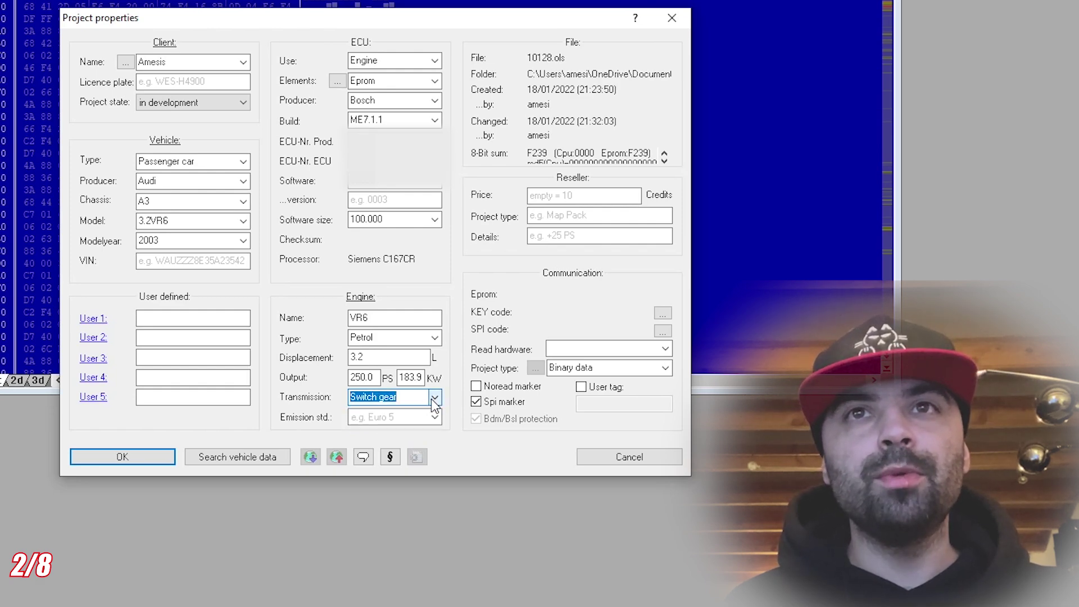
{"action": "left_click", "coordinate": [434, 417]}
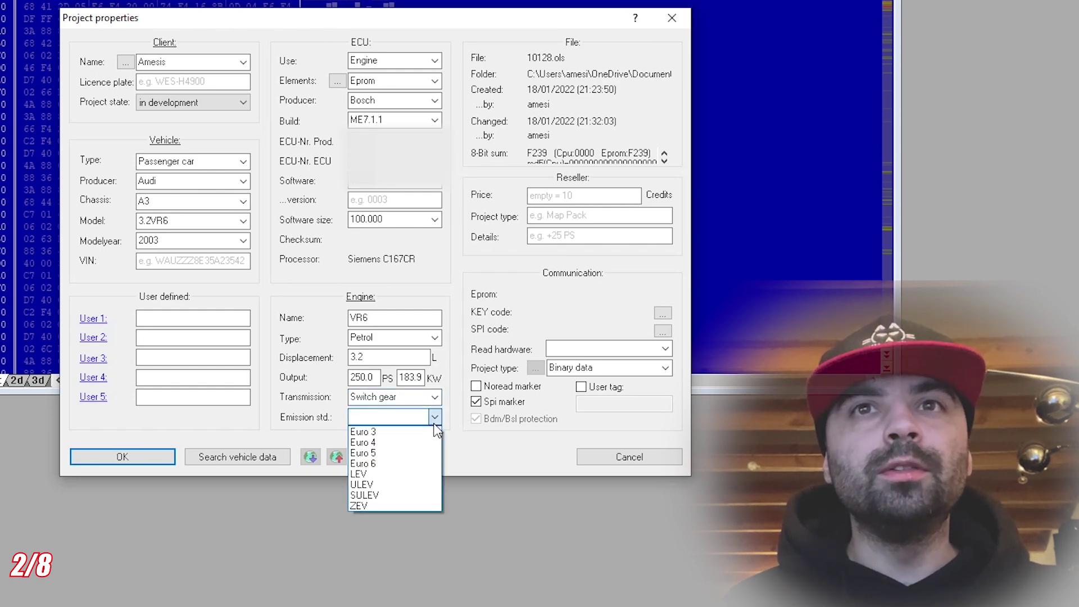
{"action": "left_click", "coordinate": [435, 417]}
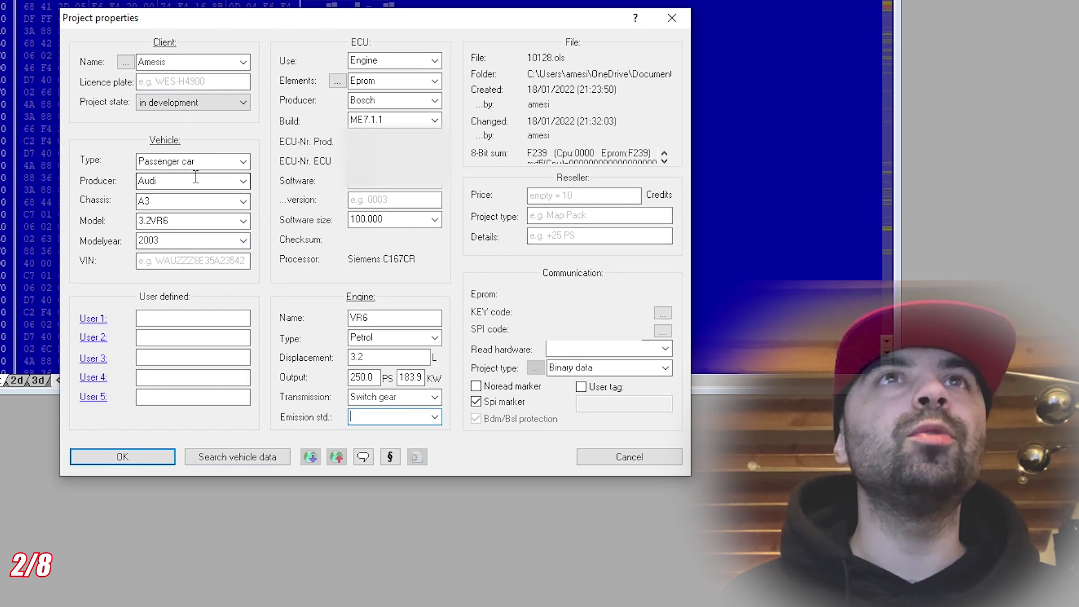
Extend the vehicle's producer entry to AudiDuPauvre.
{"action": "left_click", "coordinate": [178, 184]}
{"action": "left_click", "coordinate": [179, 183]}
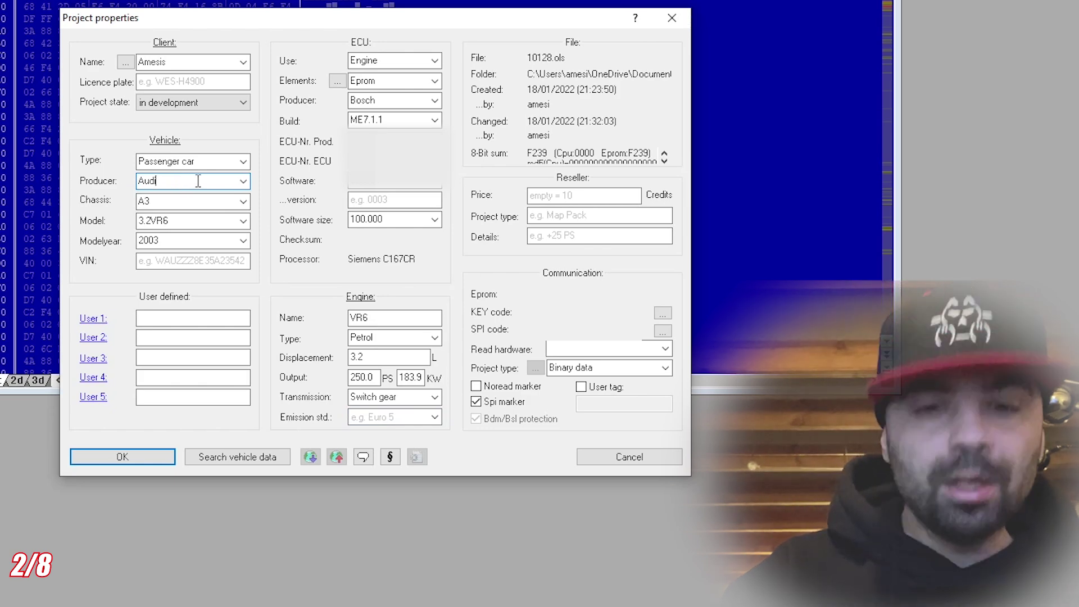
{"action": "type", "text": "DuPauvre"}
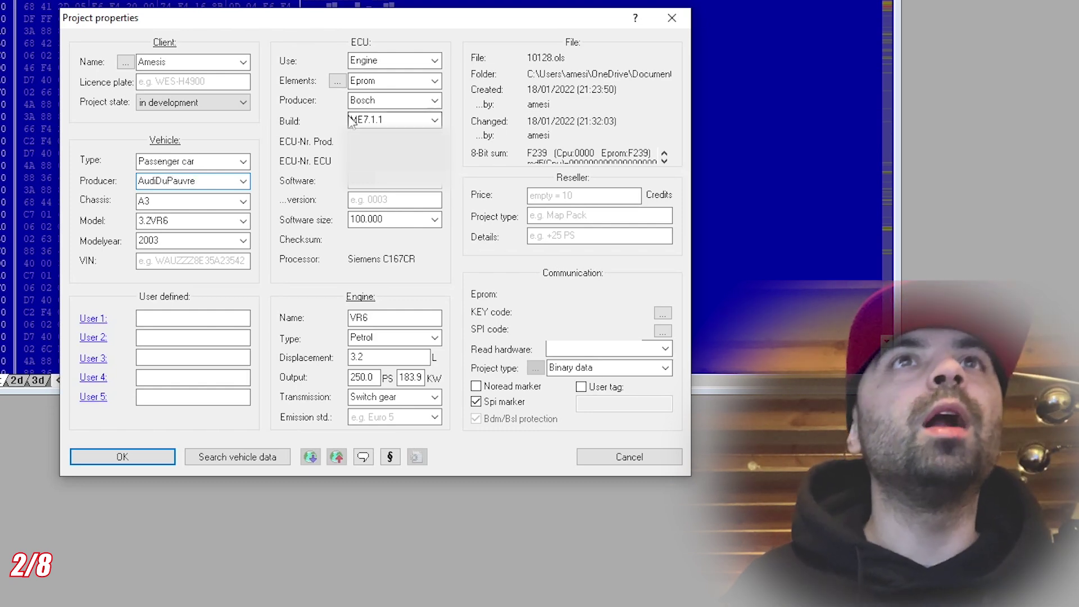
Change the engine's name to VR6DuPauvre and accept the project properties.
{"action": "left_click", "coordinate": [395, 321]}
{"action": "type", "text": "VR6"}
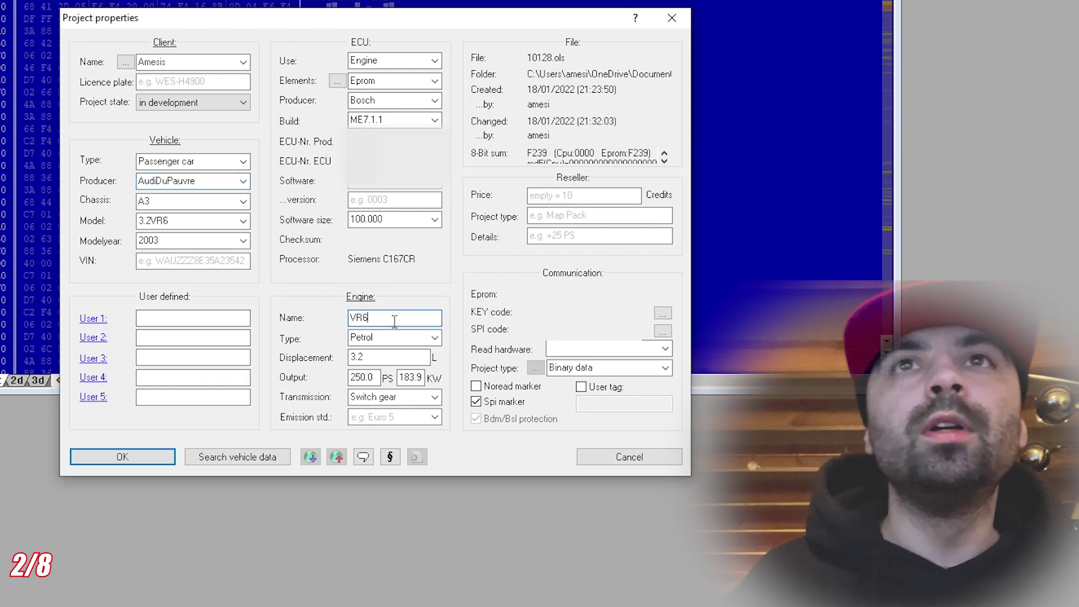
{"action": "type", "text": "DuPaubr"}
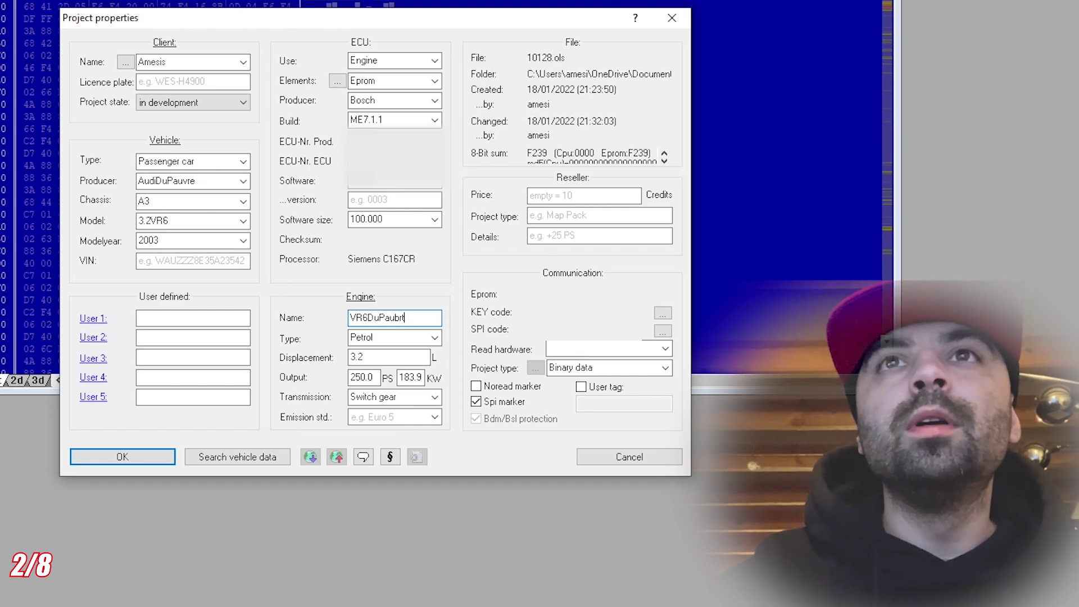
{"action": "key", "text": "BackSpace"}
{"action": "key", "text": "BackSpace"}
{"action": "type", "text": "vre"}
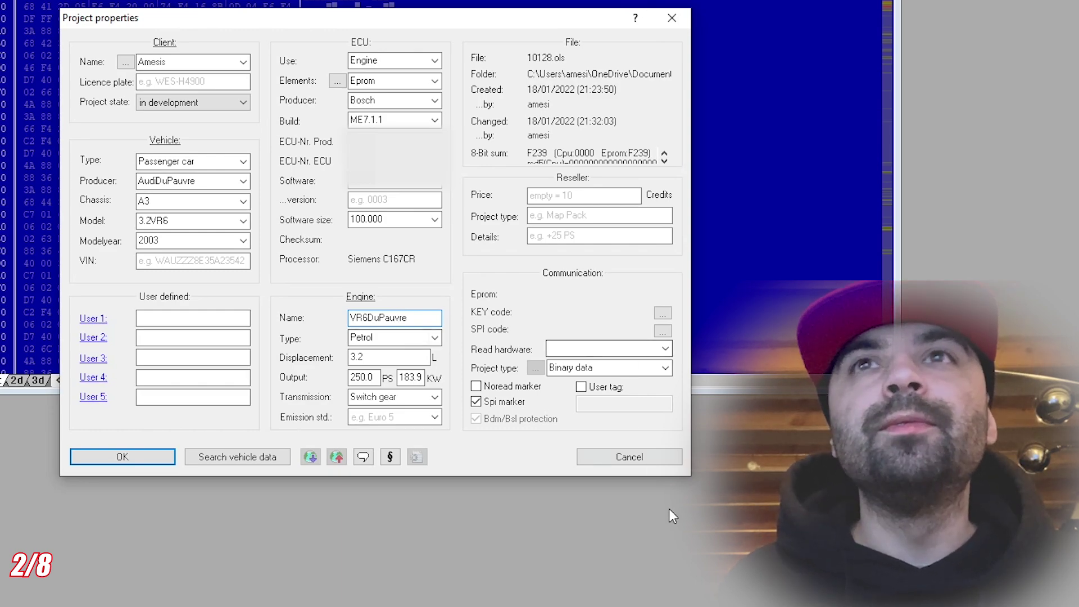
{"action": "left_click", "coordinate": [142, 458]}
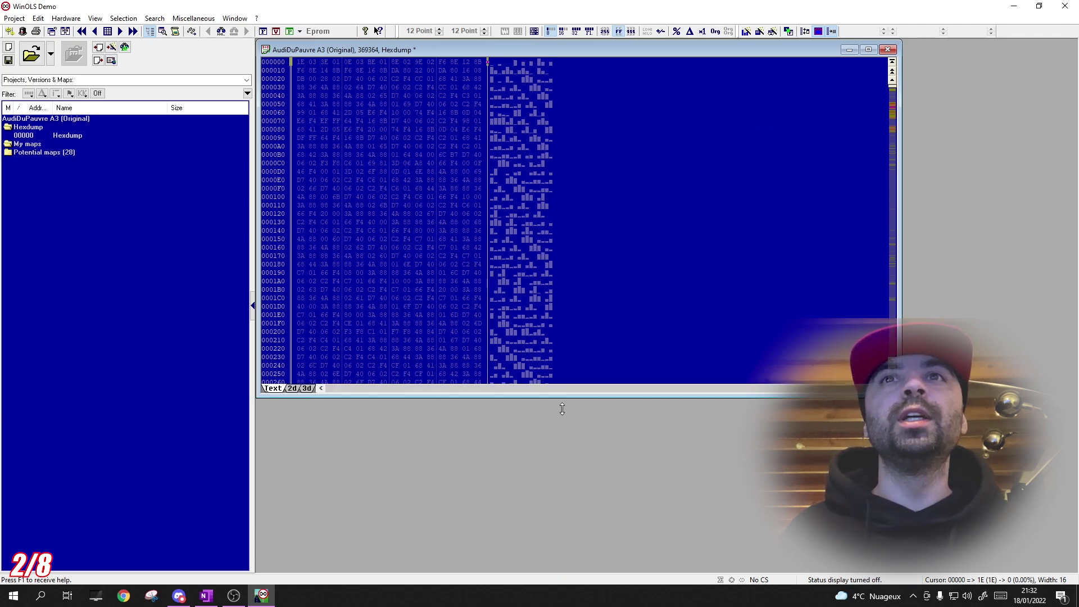
Enlarge the hexdump window and inspect individual bytes and the rest of the hex data.
{"action": "left_click_drag", "start_coordinate": [564, 397], "coordinate": [567, 514]}
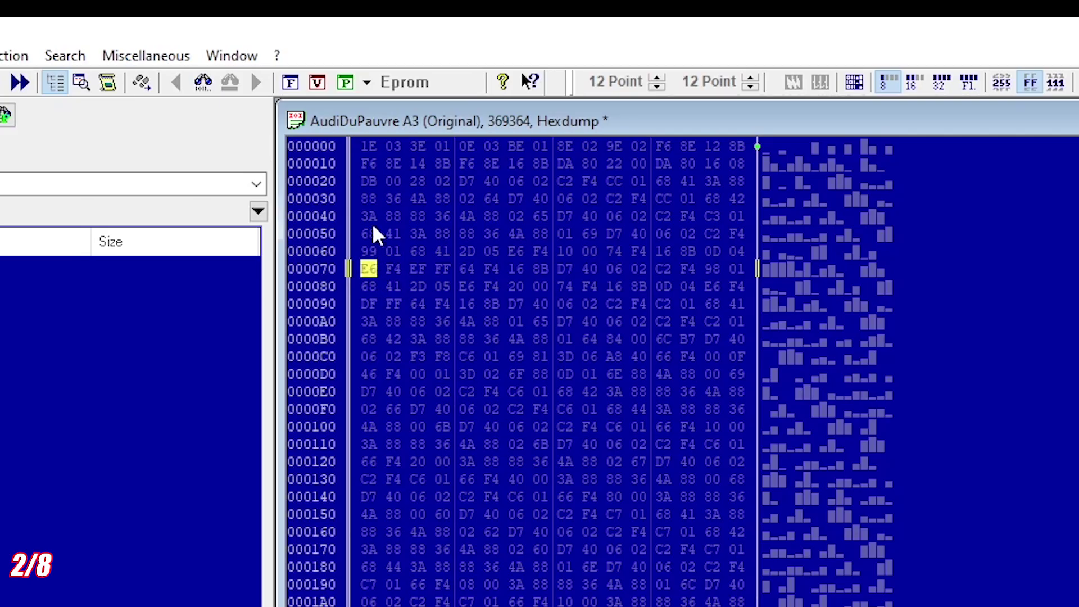
{"action": "left_click", "coordinate": [373, 231]}
{"action": "left_click", "coordinate": [442, 234]}
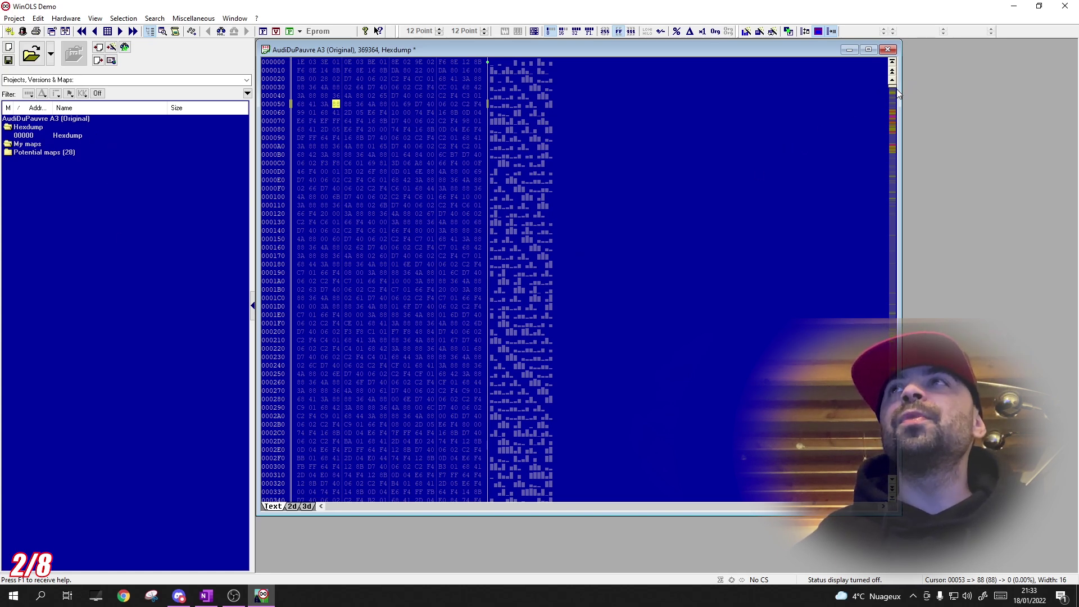
{"action": "left_click", "coordinate": [491, 104]}
{"action": "left_click", "coordinate": [304, 63]}
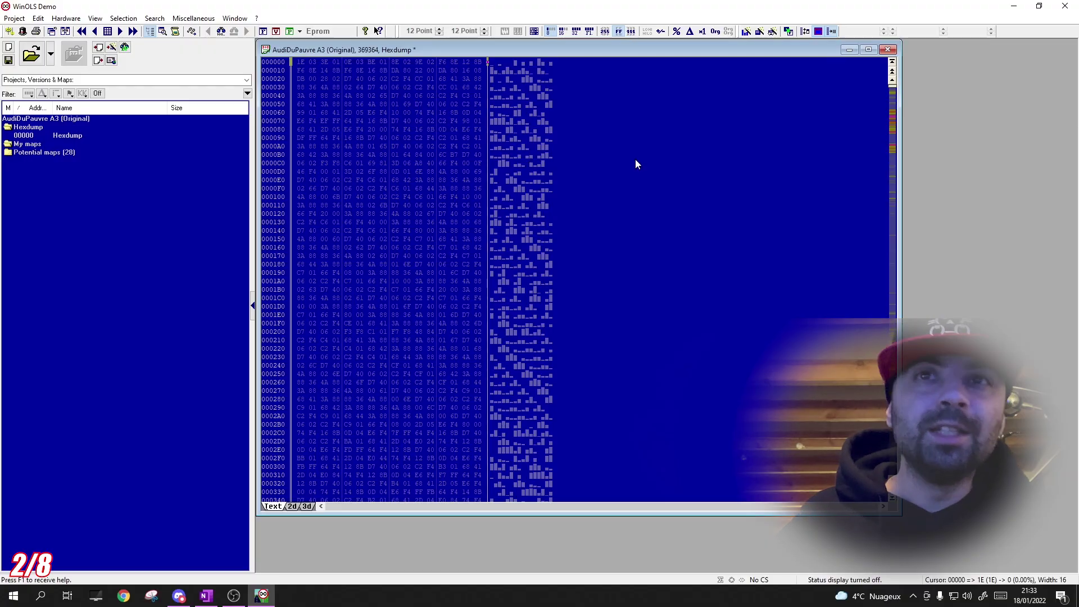
{"action": "mouse_move", "coordinate": [889, 91]}
{"action": "left_mouse_down"}
{"action": "mouse_move", "coordinate": [889, 449]}
{"action": "mouse_move", "coordinate": [892, 85]}
{"action": "left_mouse_up"}
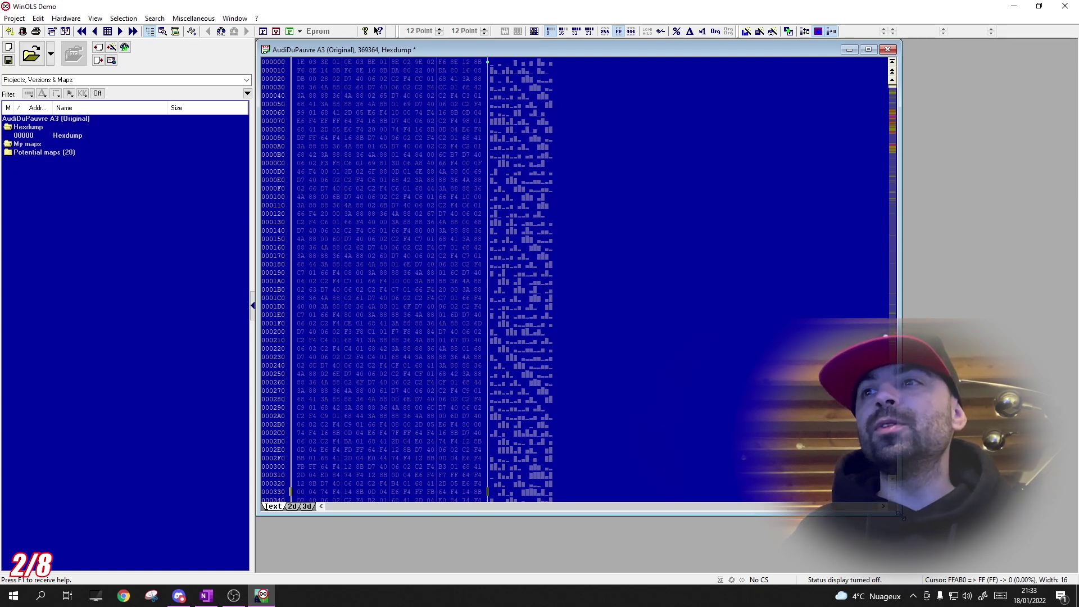
{"action": "left_click_drag", "start_coordinate": [898, 514], "coordinate": [917, 553]}
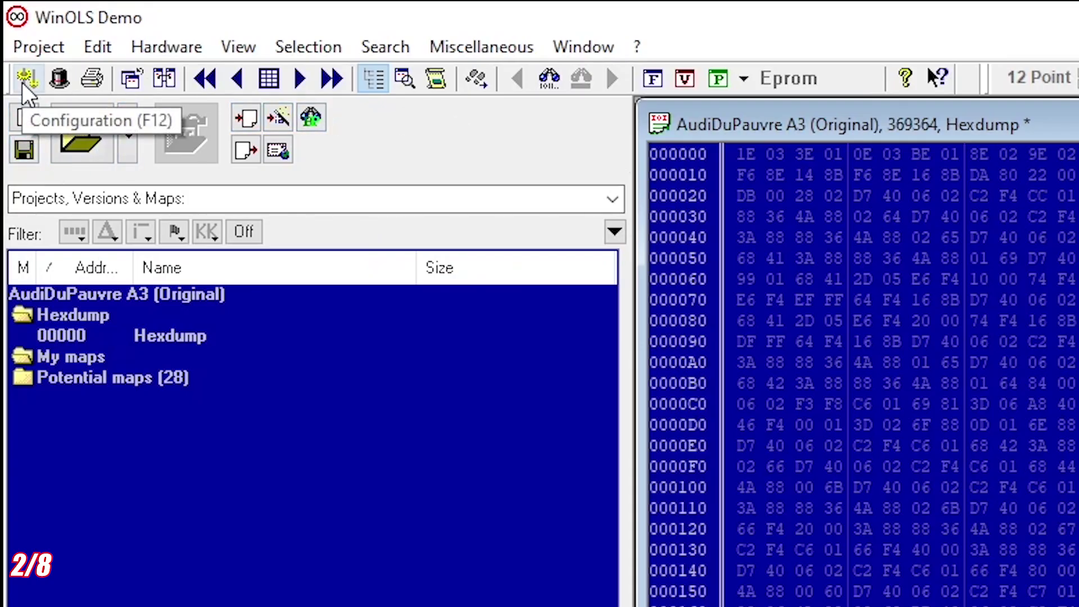
Try the Industrial Standard colour theme in the configuration and close the dialog without accepting it.
{"action": "left_click", "coordinate": [22, 82]}
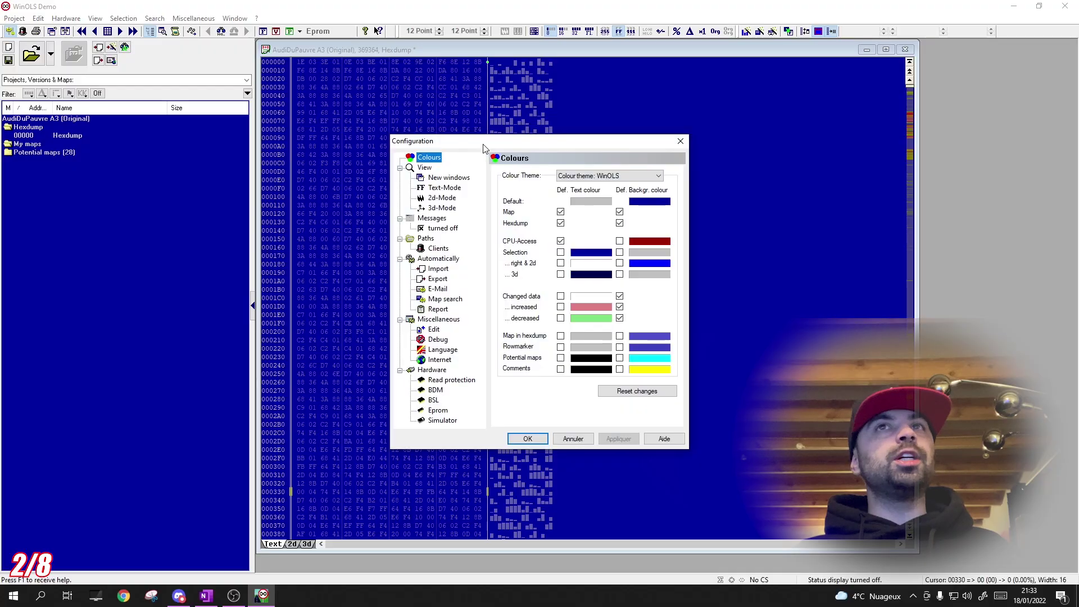
{"action": "left_click_drag", "start_coordinate": [483, 142], "coordinate": [409, 110]}
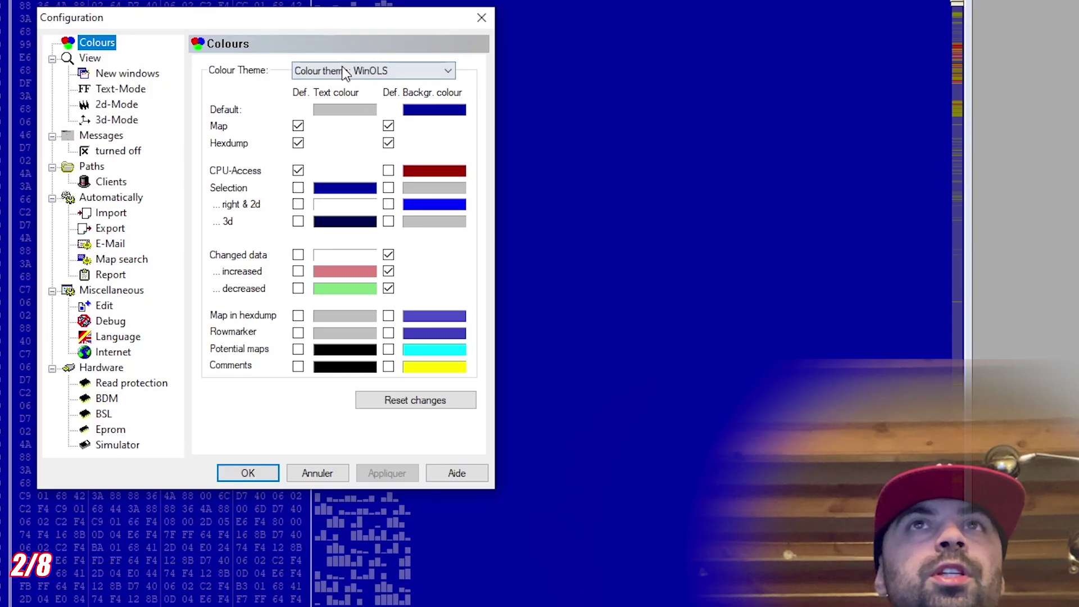
{"action": "left_click", "coordinate": [410, 71]}
{"action": "left_click", "coordinate": [398, 96]}
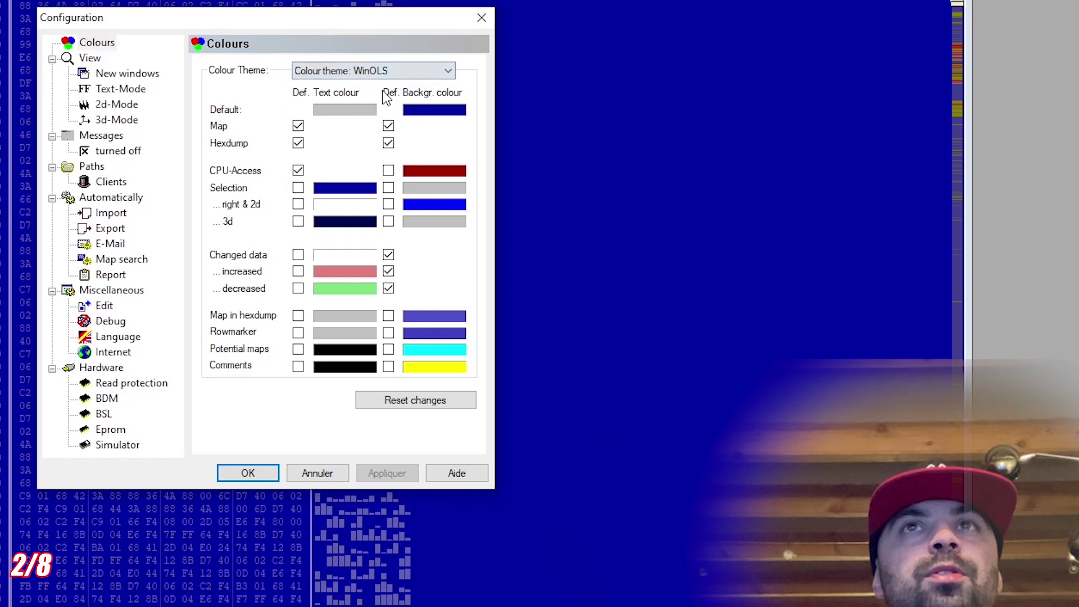
{"action": "left_click", "coordinate": [396, 70]}
{"action": "left_click", "coordinate": [388, 109]}
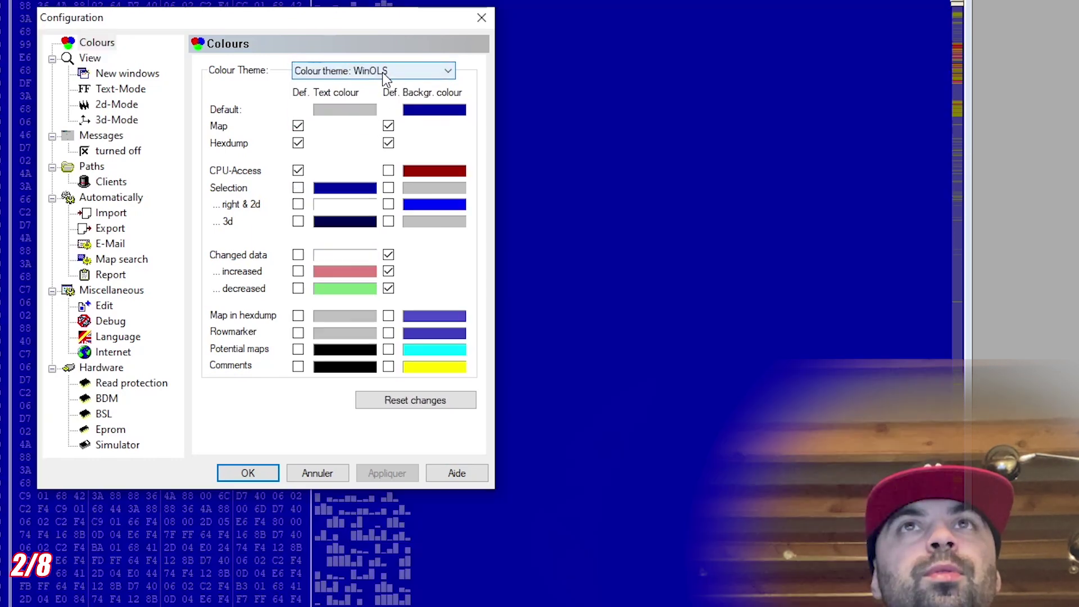
{"action": "scroll", "coordinate": [386, 77], "scroll_direction": "down", "scroll_amount": 1}
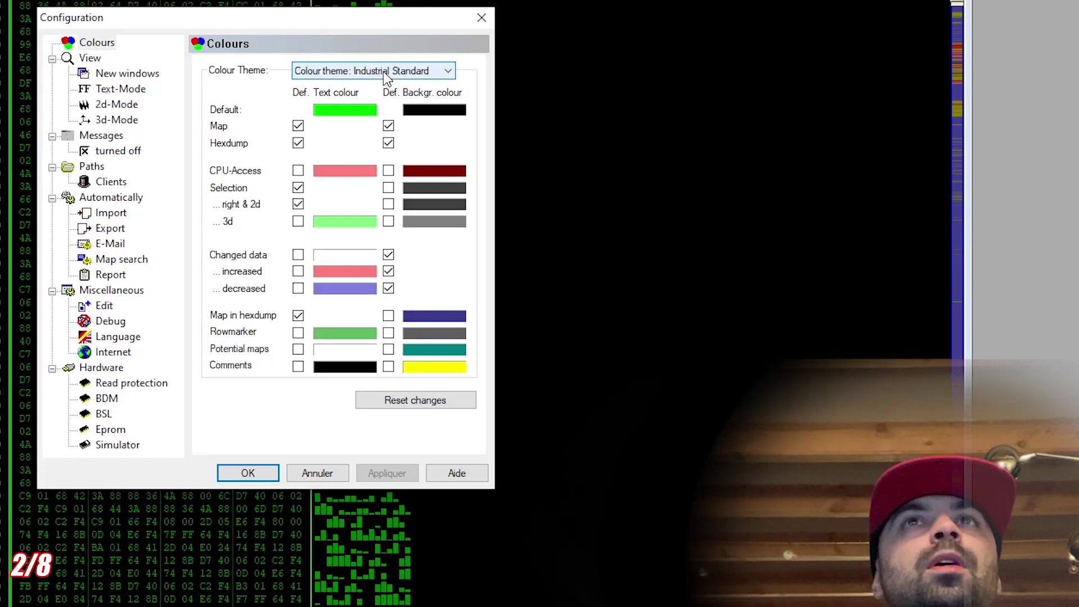
{"action": "left_click", "coordinate": [393, 71]}
{"action": "left_click", "coordinate": [396, 71]}
{"action": "left_click", "coordinate": [396, 70]}
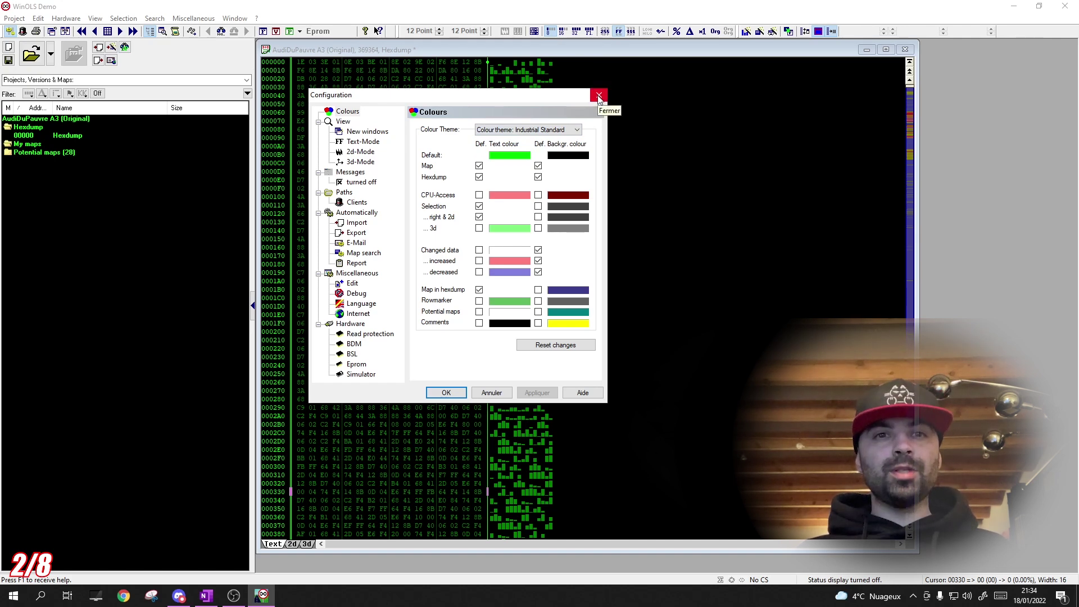
{"action": "left_click", "coordinate": [599, 96]}
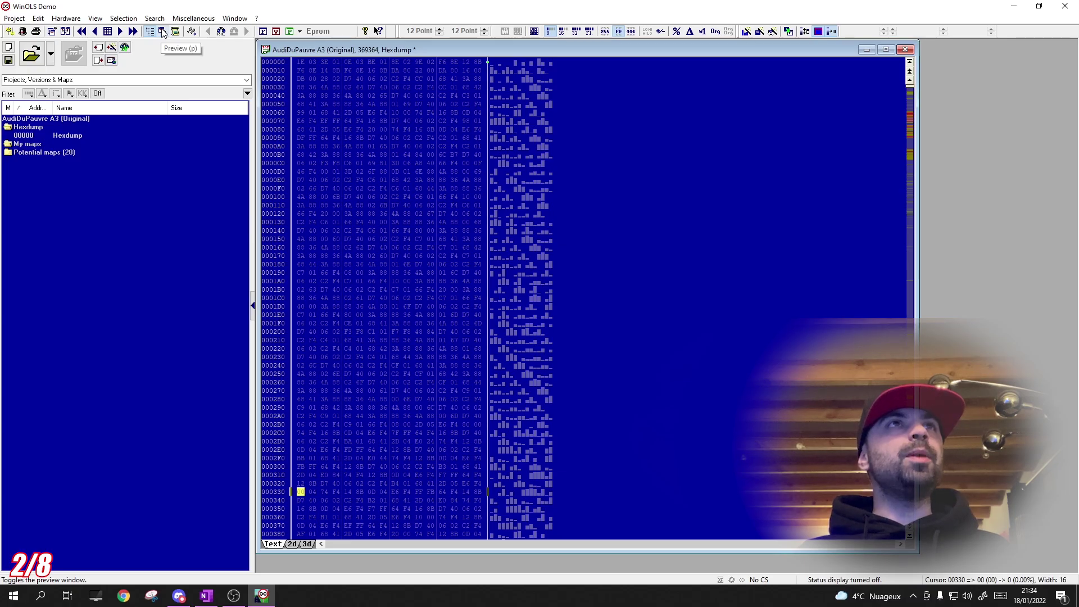
Show the map preview window over the hexdump and expand the Potential maps folder.
{"action": "left_click", "coordinate": [163, 32]}
{"action": "left_click_drag", "start_coordinate": [843, 16], "coordinate": [422, 119]}
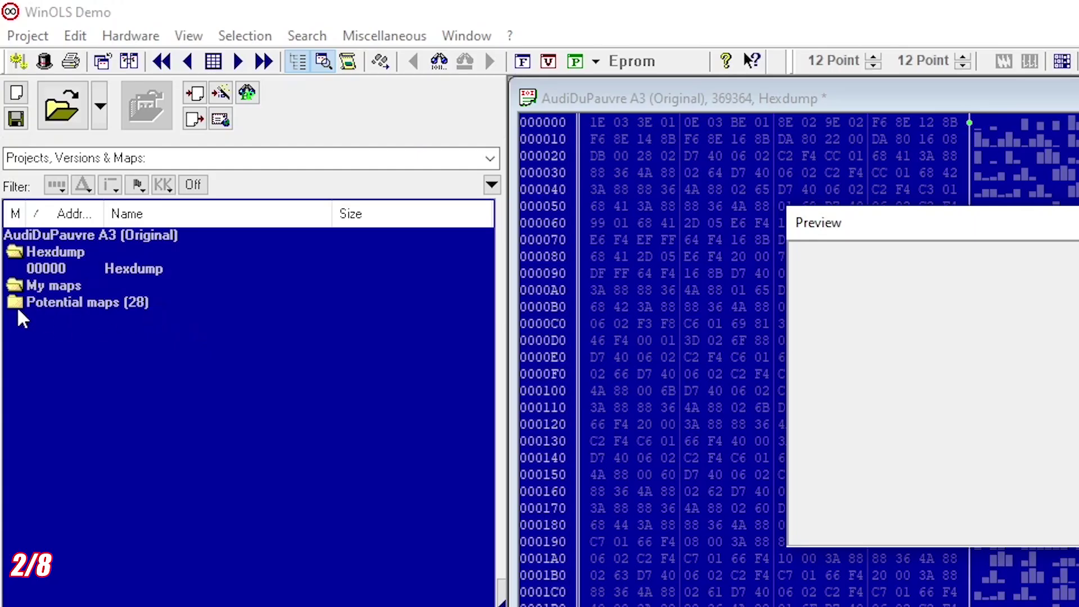
{"action": "left_click", "coordinate": [34, 302]}
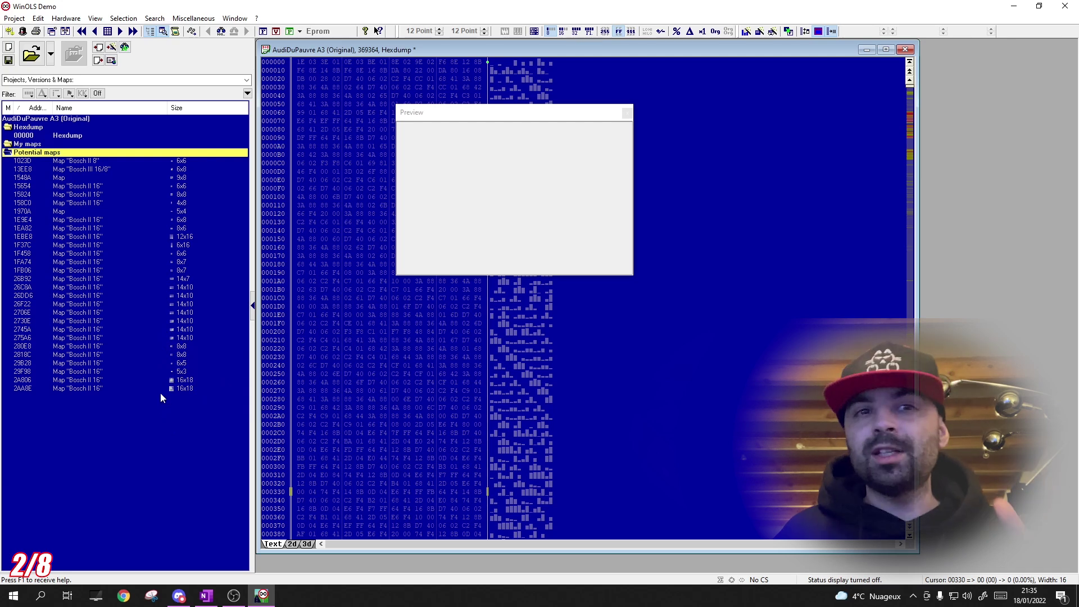
Preview several potential maps with addresses between 1EBE8 and 1FA74, ending on the 6x16 map at 1F37C.
{"action": "left_click", "coordinate": [123, 237]}
{"action": "left_click", "coordinate": [122, 246]}
{"action": "left_click", "coordinate": [122, 262]}
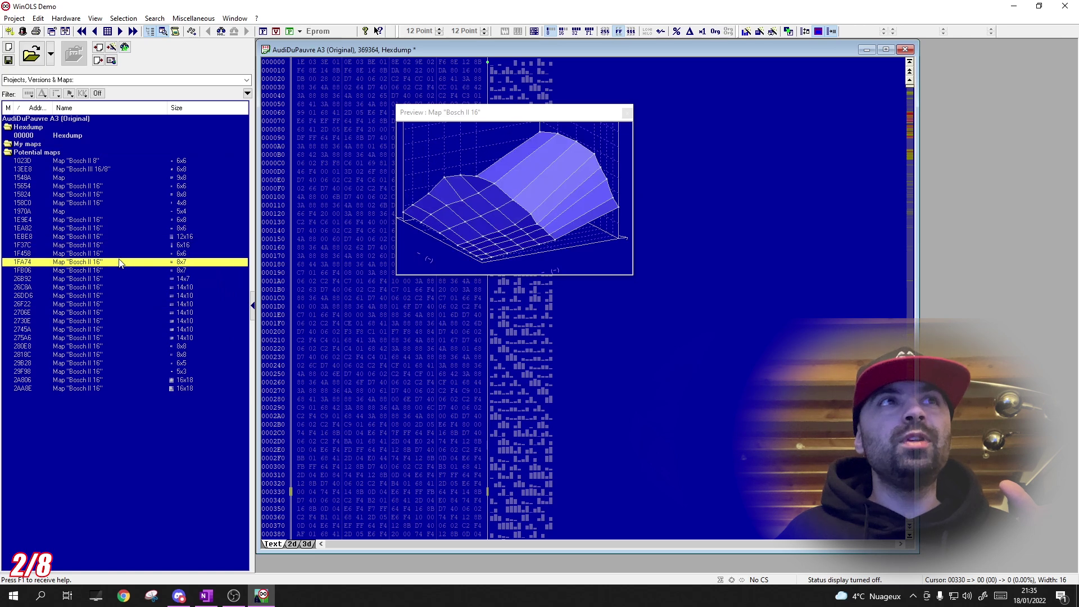
{"action": "left_click", "coordinate": [120, 254]}
{"action": "left_click", "coordinate": [120, 245]}
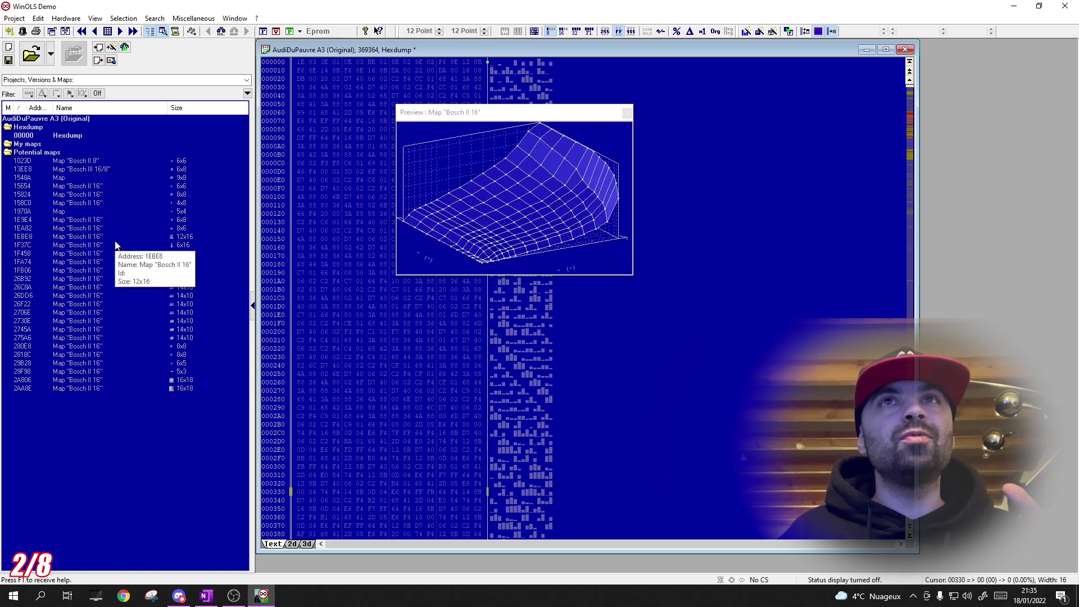
{"action": "left_click", "coordinate": [119, 236]}
{"action": "left_click", "coordinate": [123, 245]}
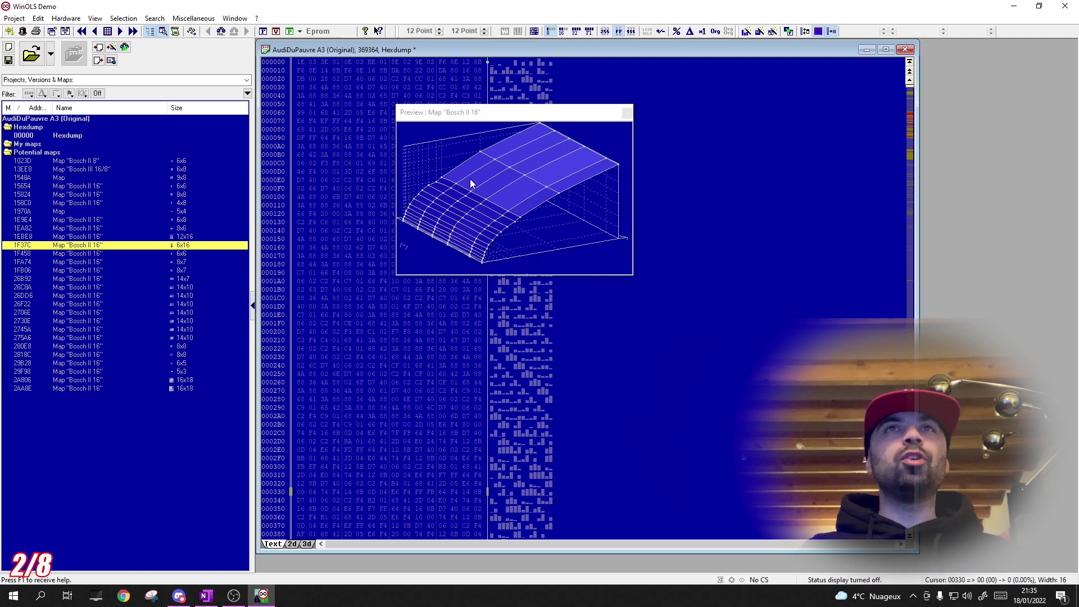
Move the preview window away from the hex data, look at the Overview window briefly, and display the map preview again.
{"action": "left_click_drag", "start_coordinate": [587, 125], "coordinate": [822, 114]}
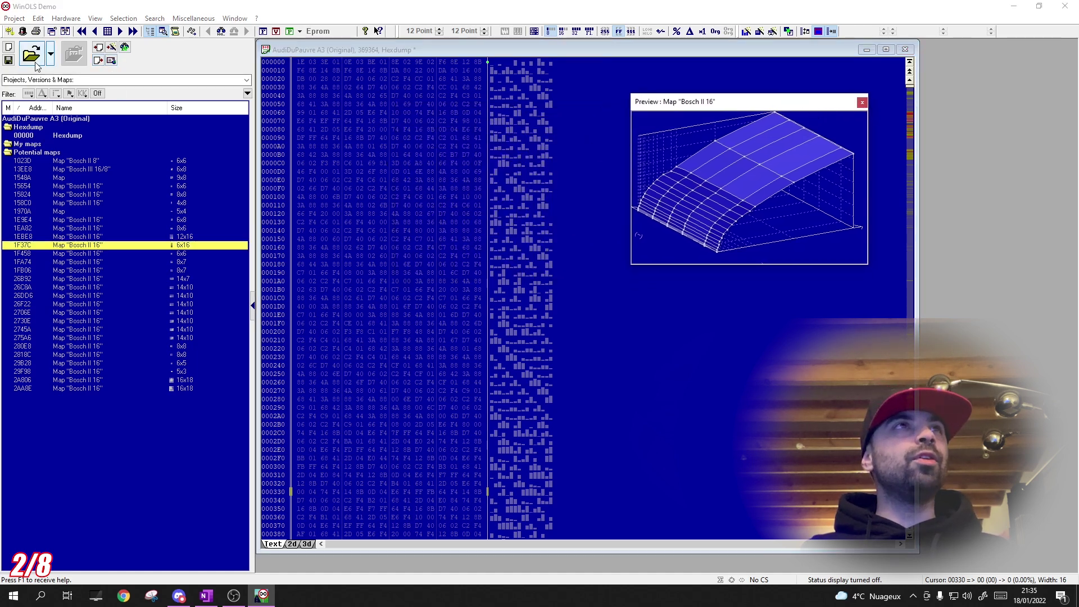
{"action": "left_click", "coordinate": [163, 32]}
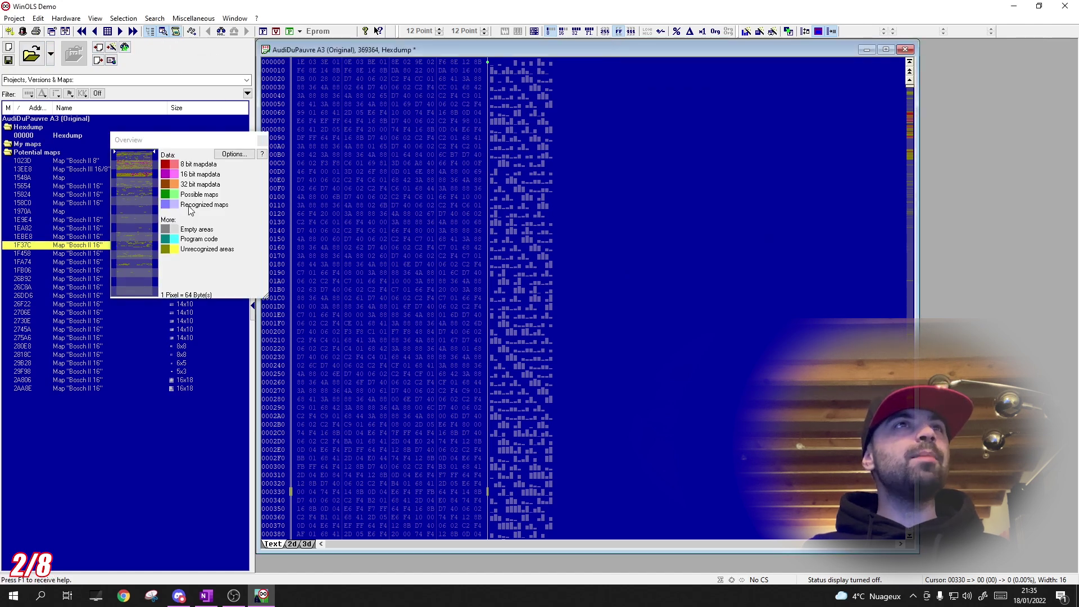
{"action": "left_click", "coordinate": [163, 32]}
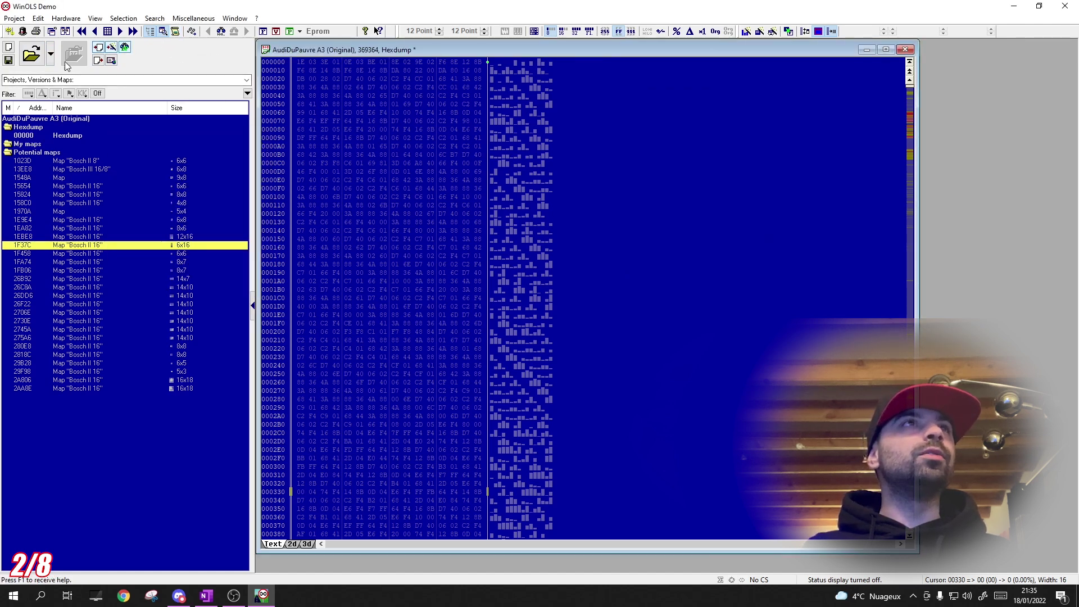
{"action": "left_click", "coordinate": [164, 32]}
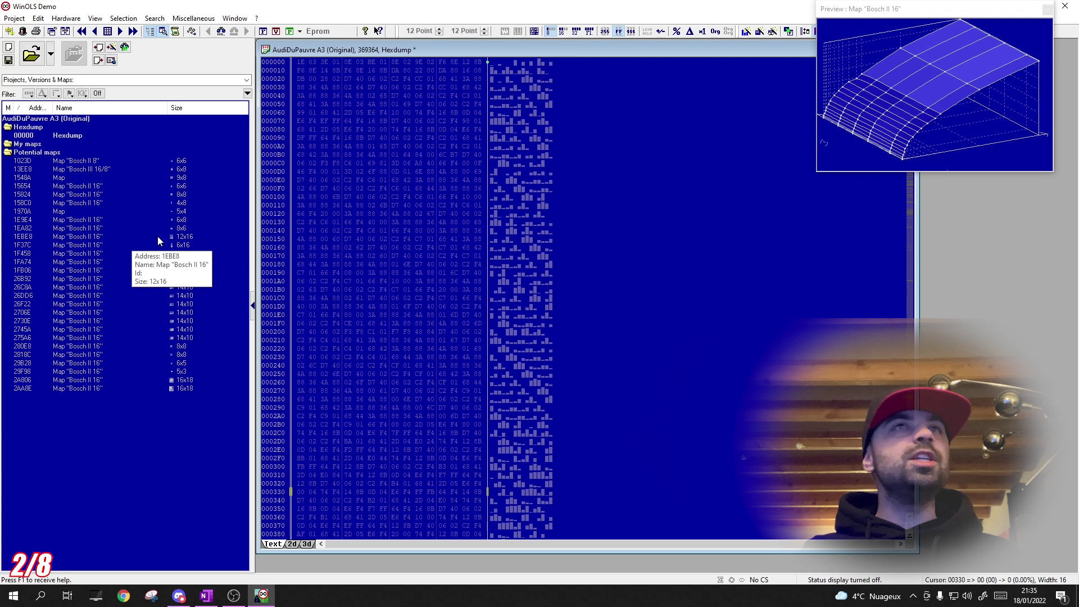
Set the colour theme to Windows, enable height colors for shaded areas in 3d-Mode, and accept the configuration.
{"action": "left_click", "coordinate": [9, 46]}
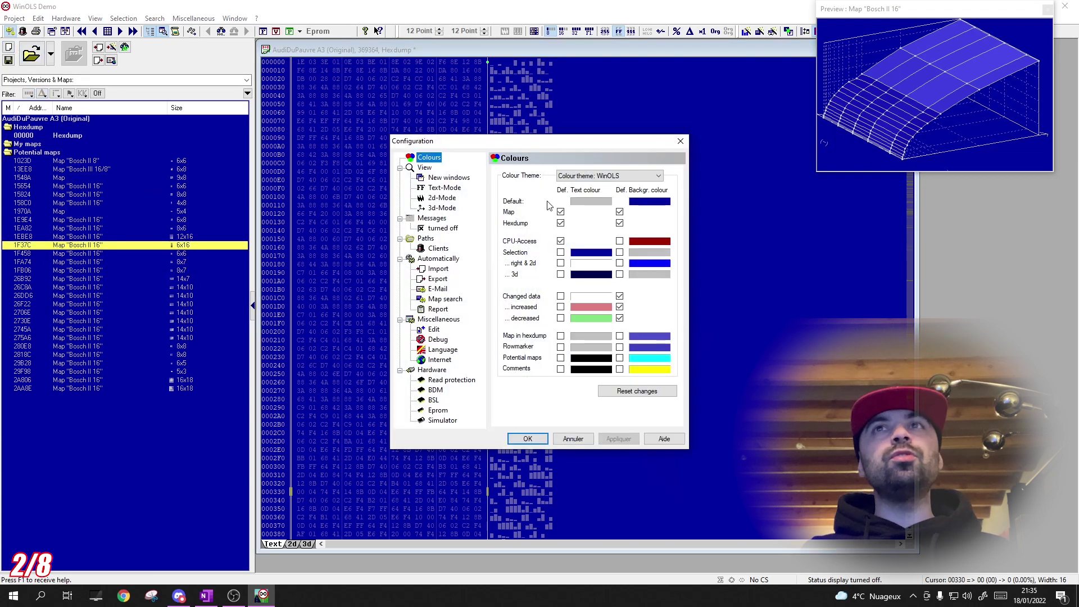
{"action": "left_click", "coordinate": [635, 176]}
{"action": "left_click", "coordinate": [621, 204]}
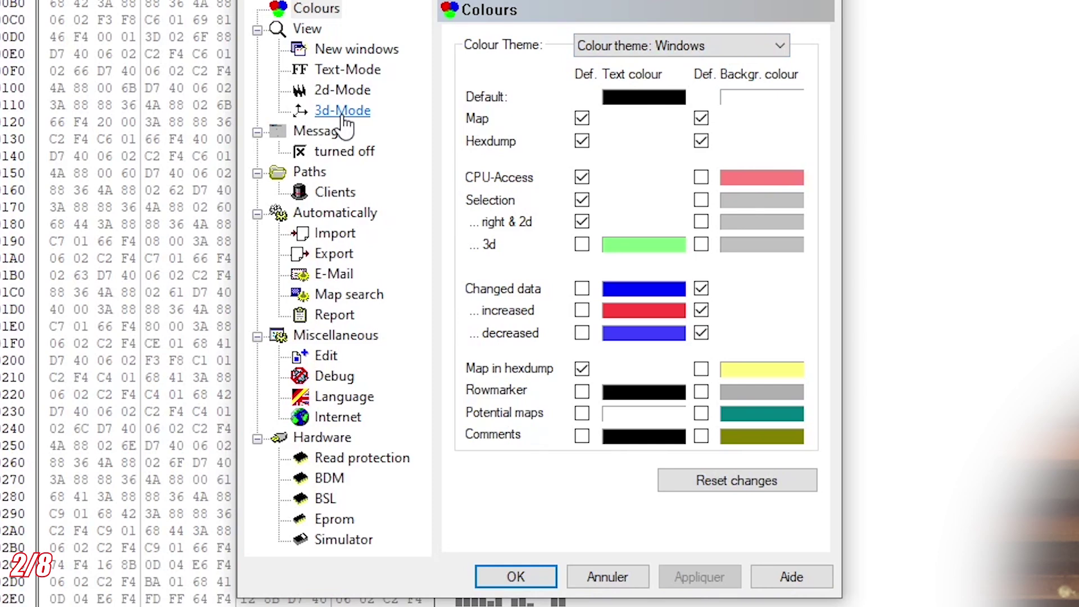
{"action": "left_click", "coordinate": [342, 113]}
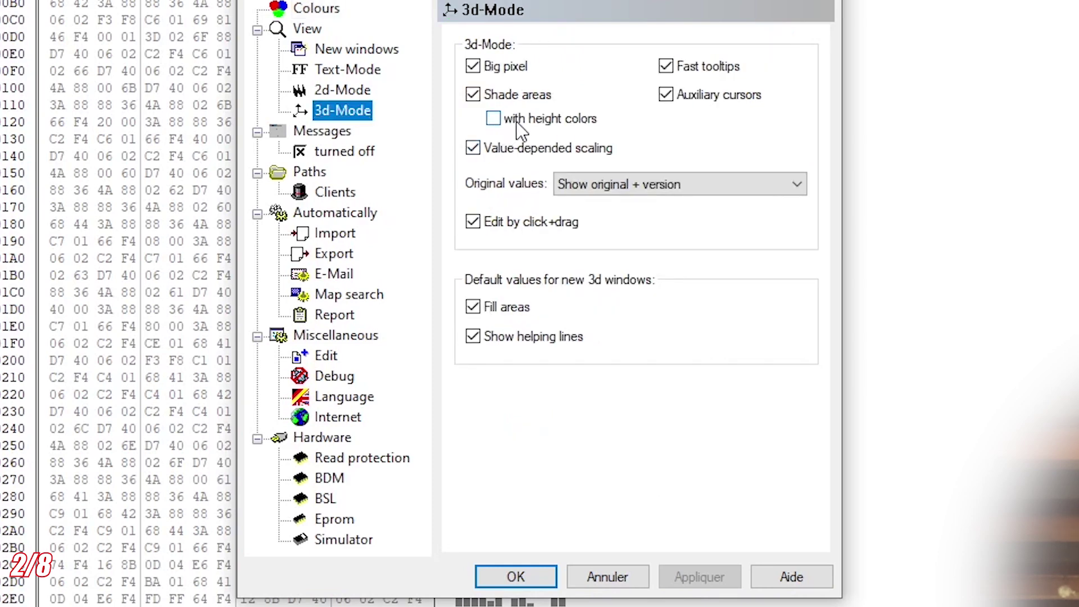
{"action": "left_click", "coordinate": [533, 119]}
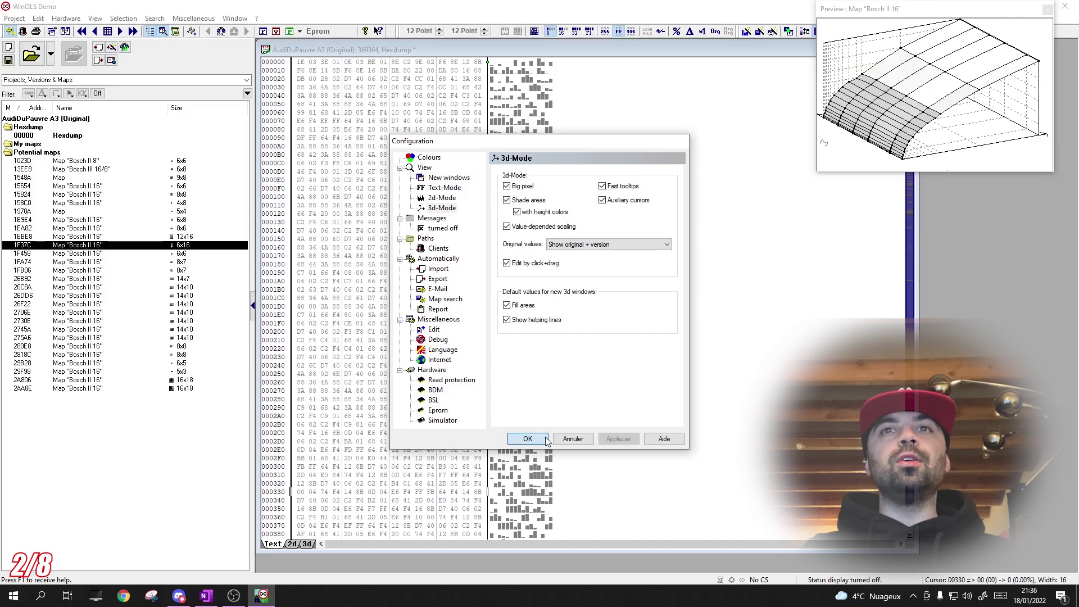
{"action": "left_click", "coordinate": [527, 439]}
Preview the potential maps from 1970A to 1F37C with height colours, and move the preview window over the hexdump.
{"action": "left_click", "coordinate": [130, 211]}
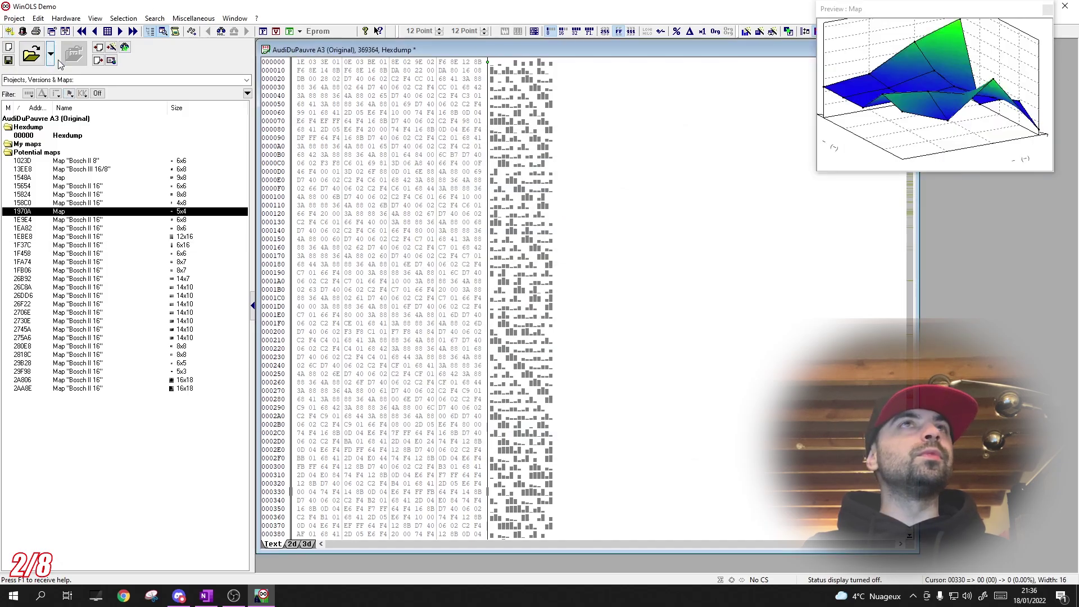
{"action": "left_click", "coordinate": [129, 218]}
{"action": "left_click", "coordinate": [131, 227]}
{"action": "left_click", "coordinate": [131, 220]}
{"action": "left_click", "coordinate": [135, 237]}
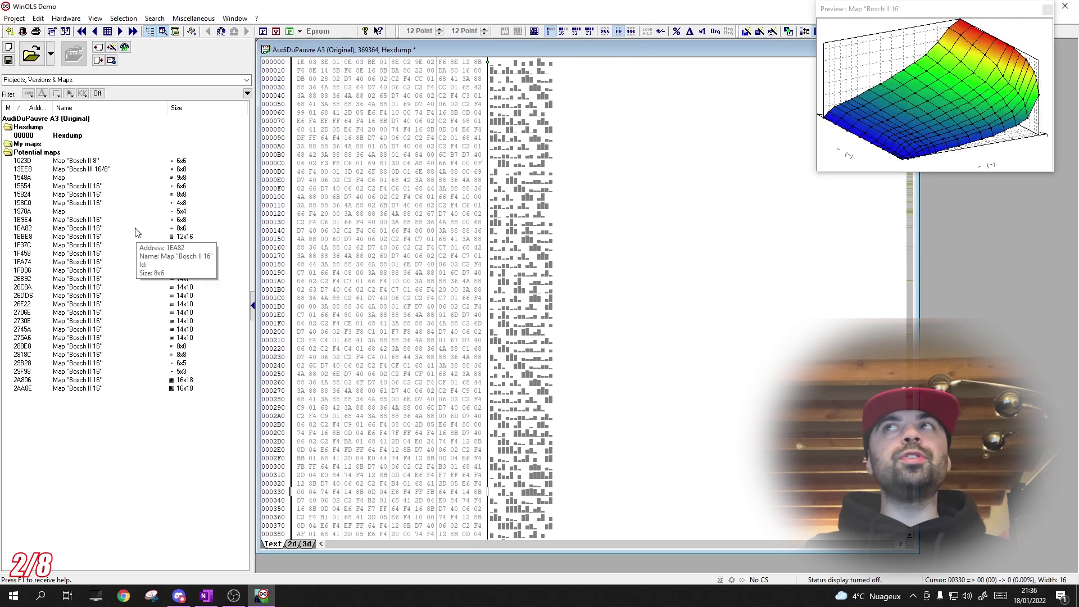
{"action": "left_click", "coordinate": [134, 228]}
{"action": "left_click", "coordinate": [134, 245]}
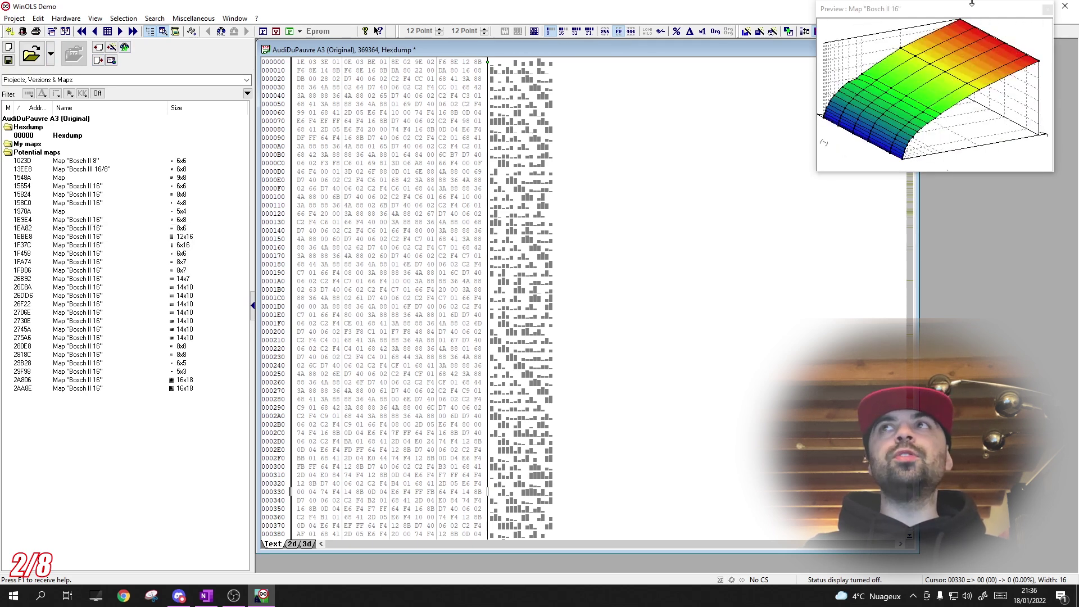
{"action": "left_click_drag", "start_coordinate": [983, 13], "coordinate": [837, 95]}
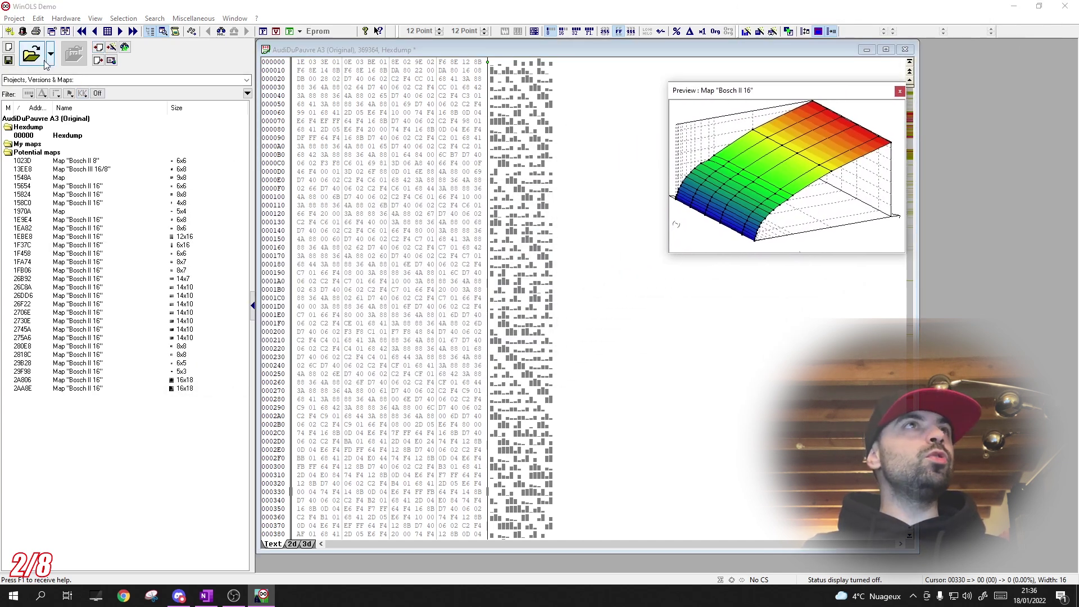
Reopen the configuration on its Colours settings.
{"action": "left_click", "coordinate": [9, 31]}
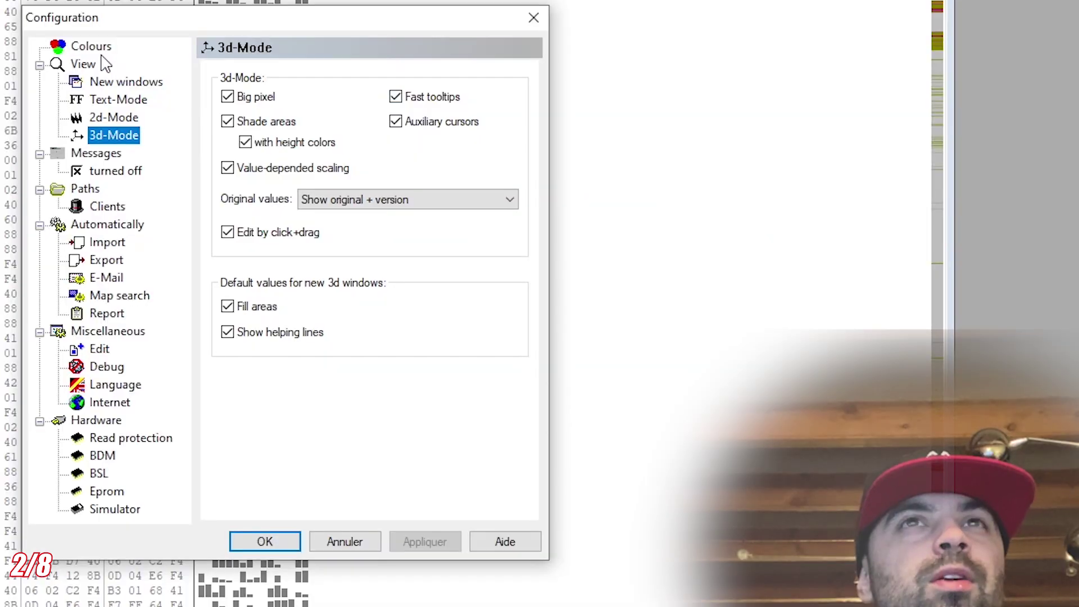
{"action": "left_click", "coordinate": [432, 158]}
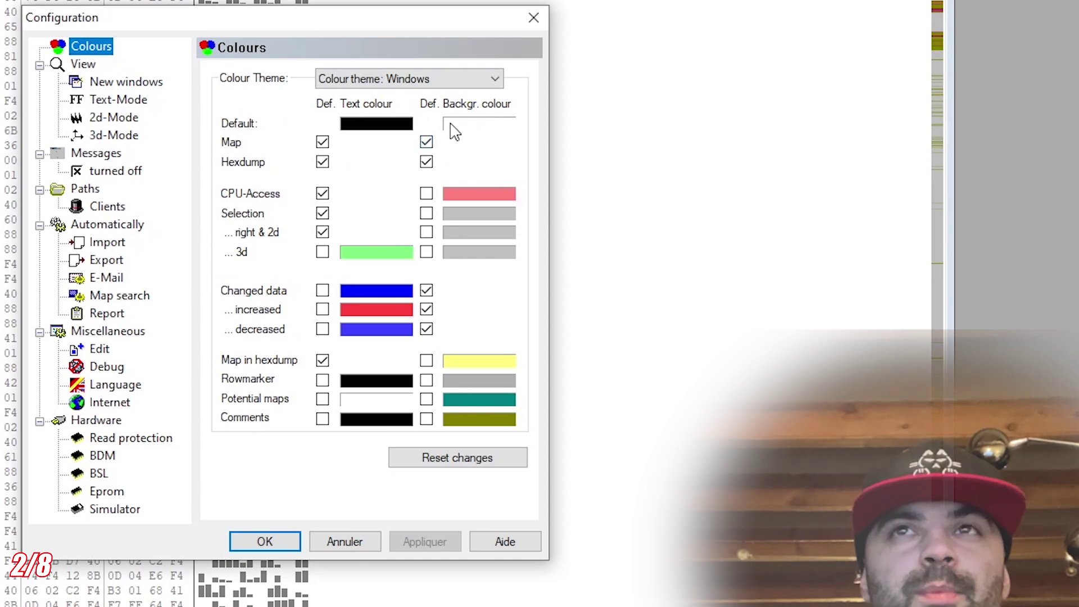
Try separate text and background colours for Map and Hexdump in the Windows theme, and view the default background's colour palette.
{"action": "left_click", "coordinate": [426, 162]}
{"action": "left_click", "coordinate": [426, 143]}
{"action": "left_click", "coordinate": [322, 142]}
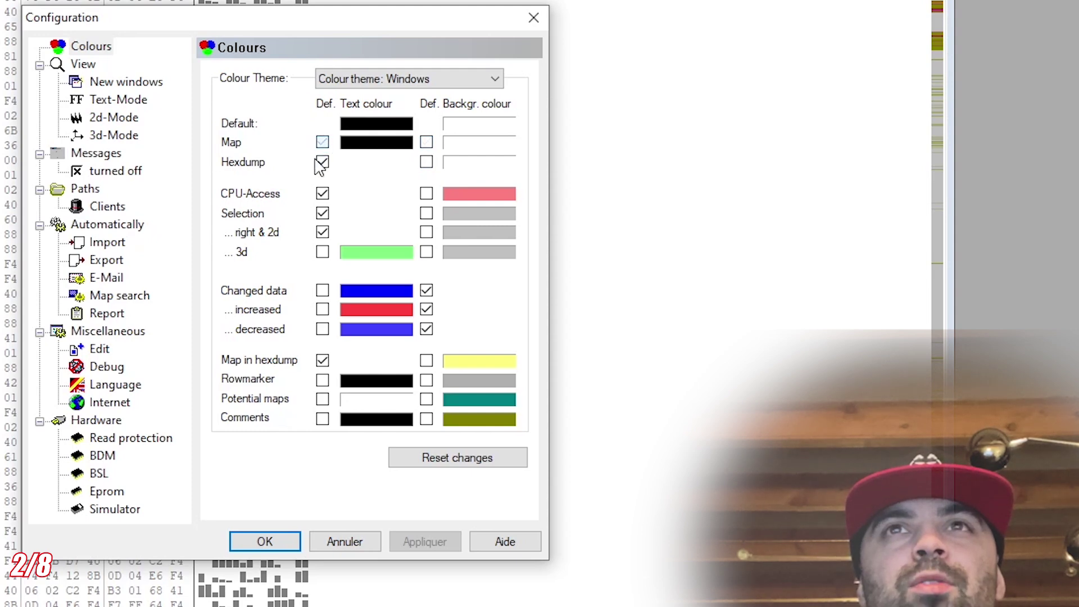
{"action": "left_click", "coordinate": [322, 162]}
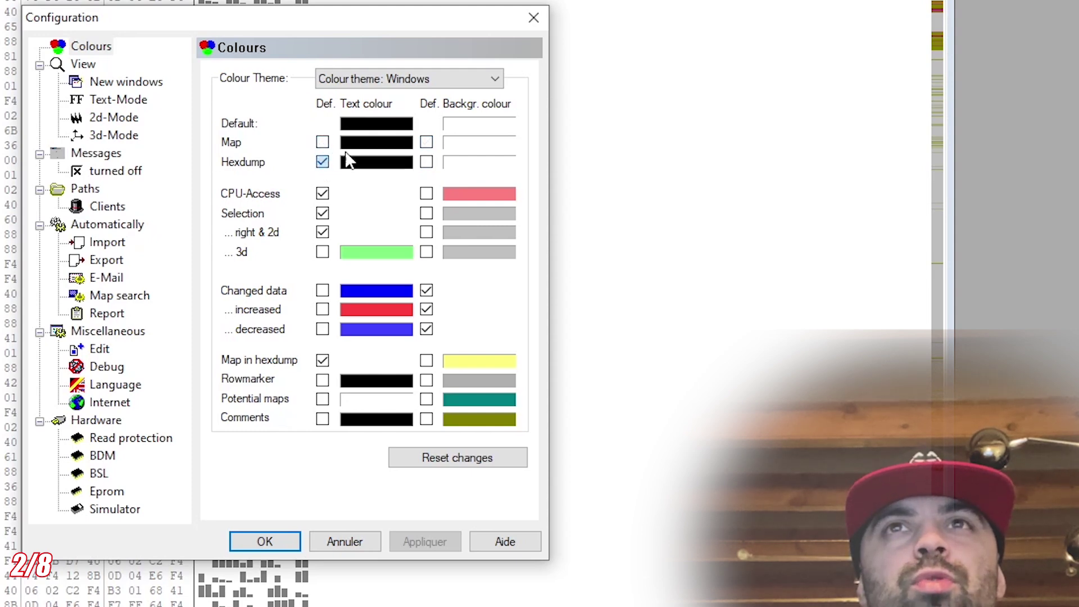
{"action": "left_click", "coordinate": [462, 134]}
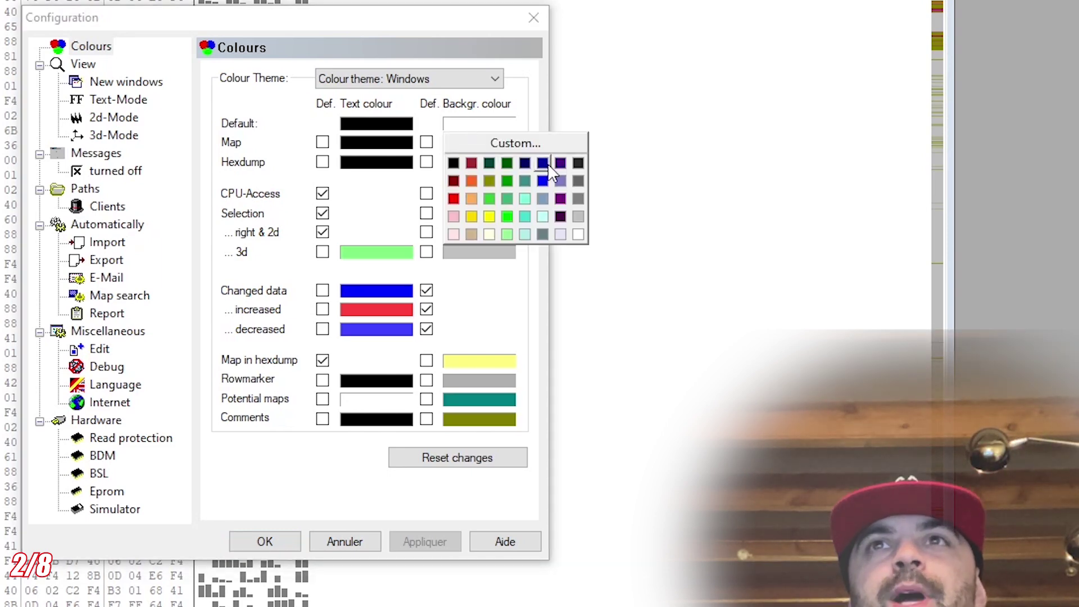
{"action": "left_click", "coordinate": [415, 126]}
Select the Industrial Standard colour theme and change its default background colour to very dark grey.
{"action": "left_click", "coordinate": [389, 79]}
{"action": "left_click", "coordinate": [409, 133]}
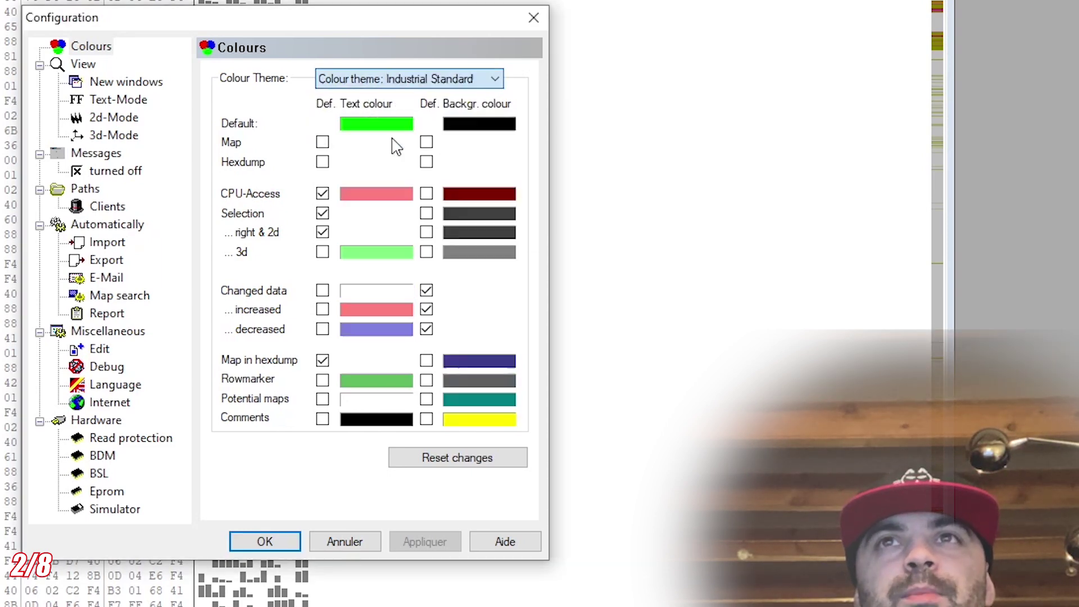
{"action": "left_click", "coordinate": [480, 125]}
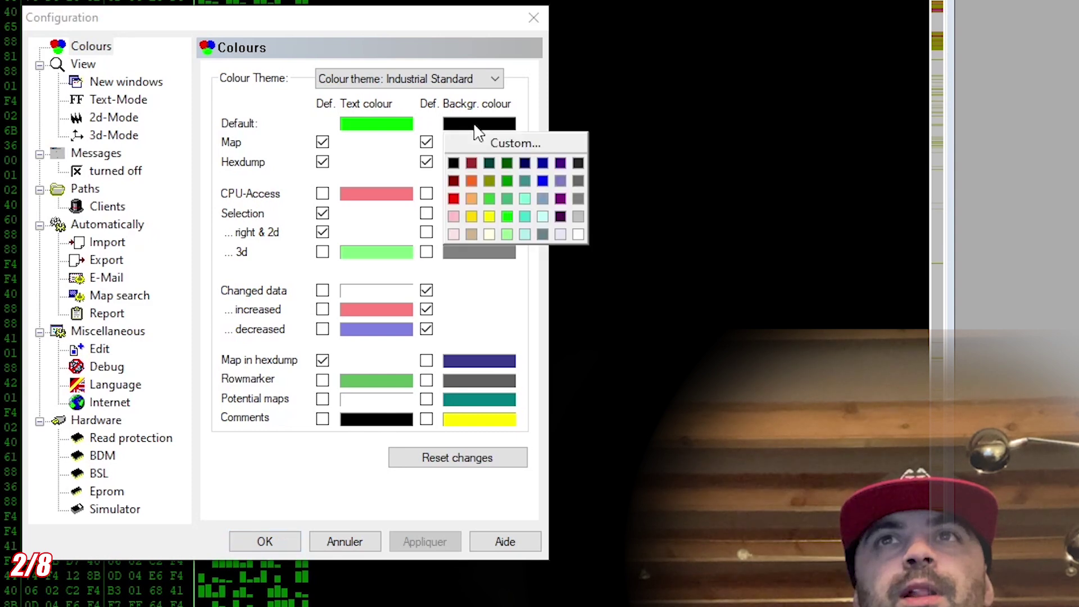
{"action": "left_click", "coordinate": [577, 163]}
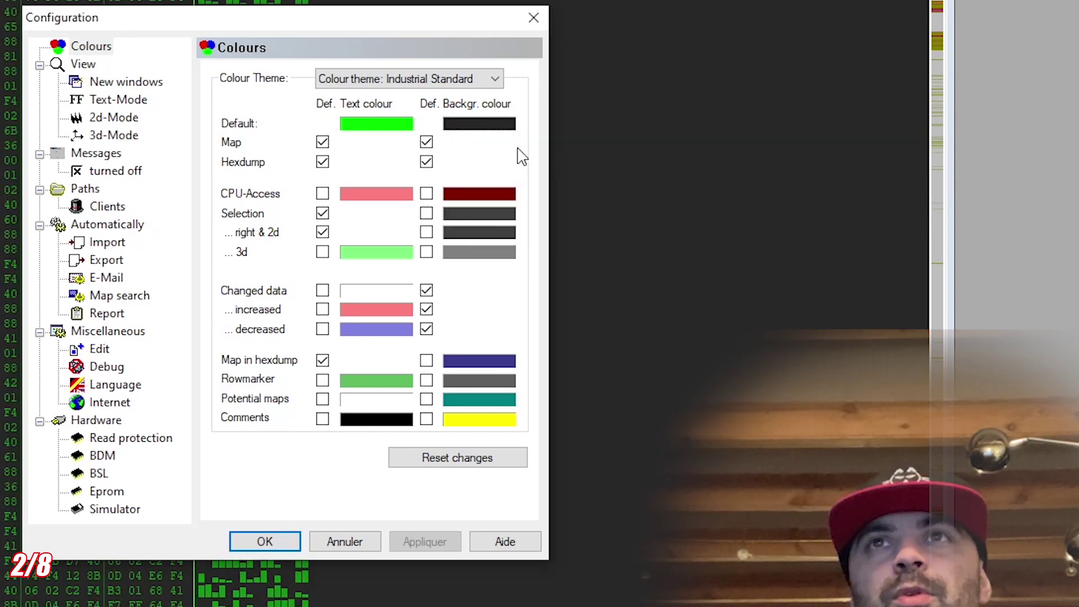
Turn off the default background for Map and Hexdump, set the default text colour to tan, and accept the configuration.
{"action": "left_click", "coordinate": [427, 144]}
{"action": "left_click", "coordinate": [427, 162]}
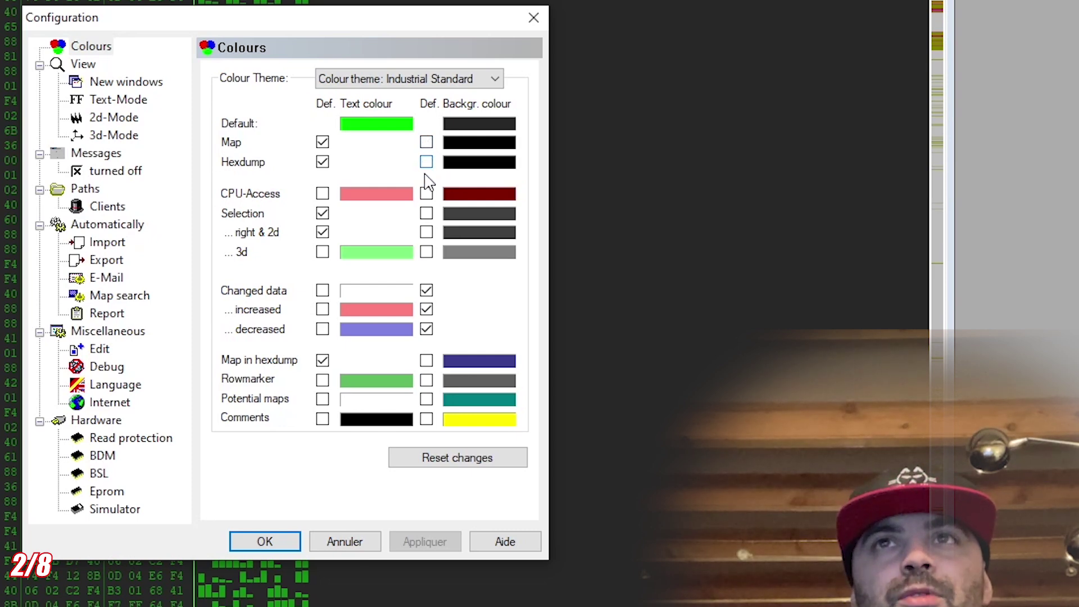
{"action": "left_click", "coordinate": [372, 125]}
{"action": "left_click", "coordinate": [368, 234]}
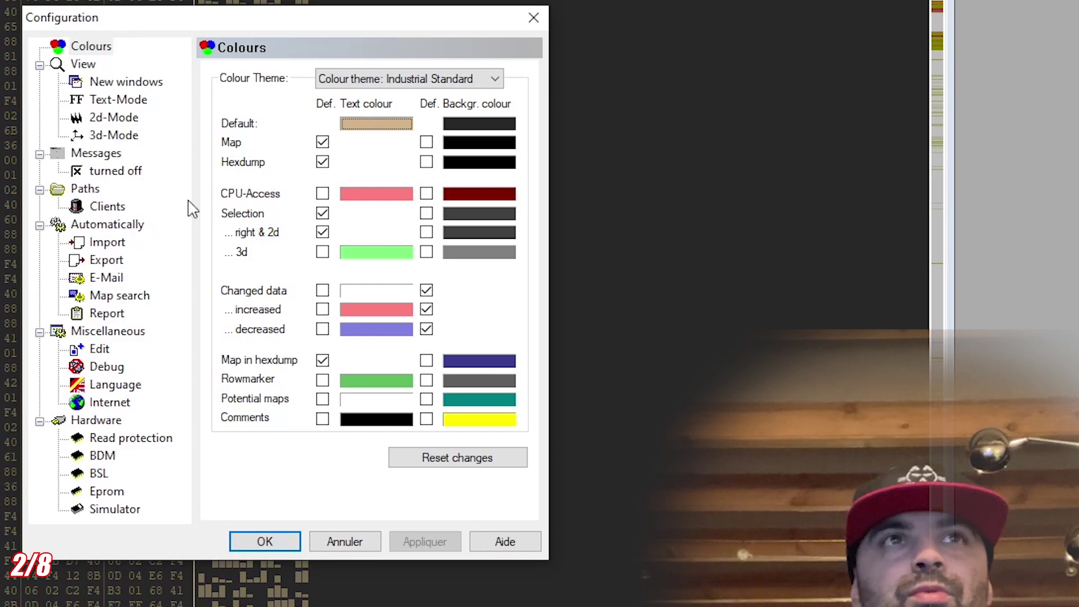
{"action": "left_click", "coordinate": [281, 540]}
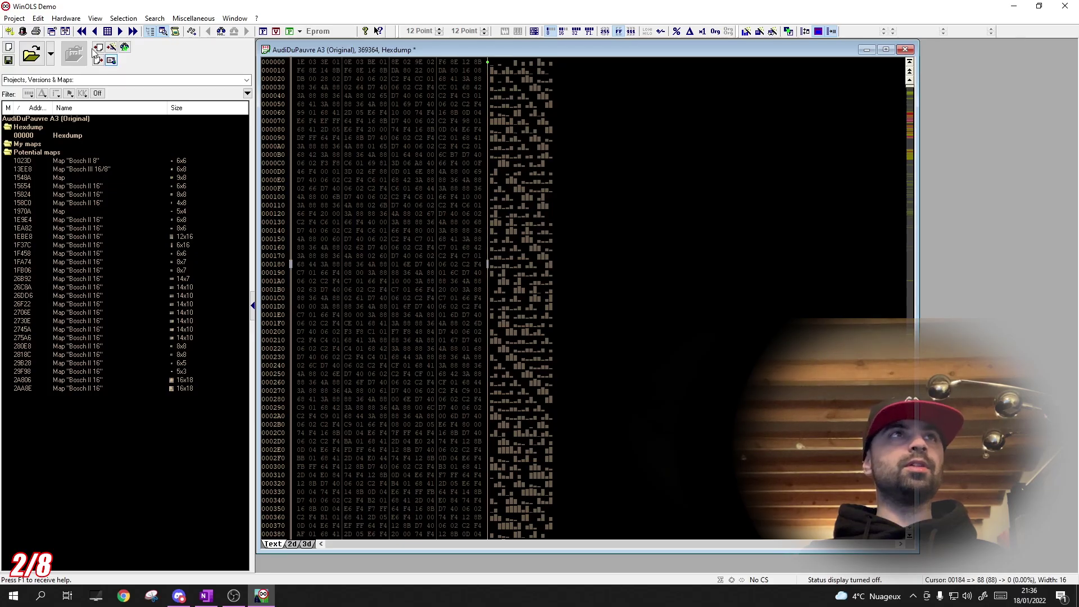
Preview a potential map in 3D, inspect the 4x8 map at 158C0, and close it without adding it to the normal map list.
{"action": "left_click", "coordinate": [185, 220]}
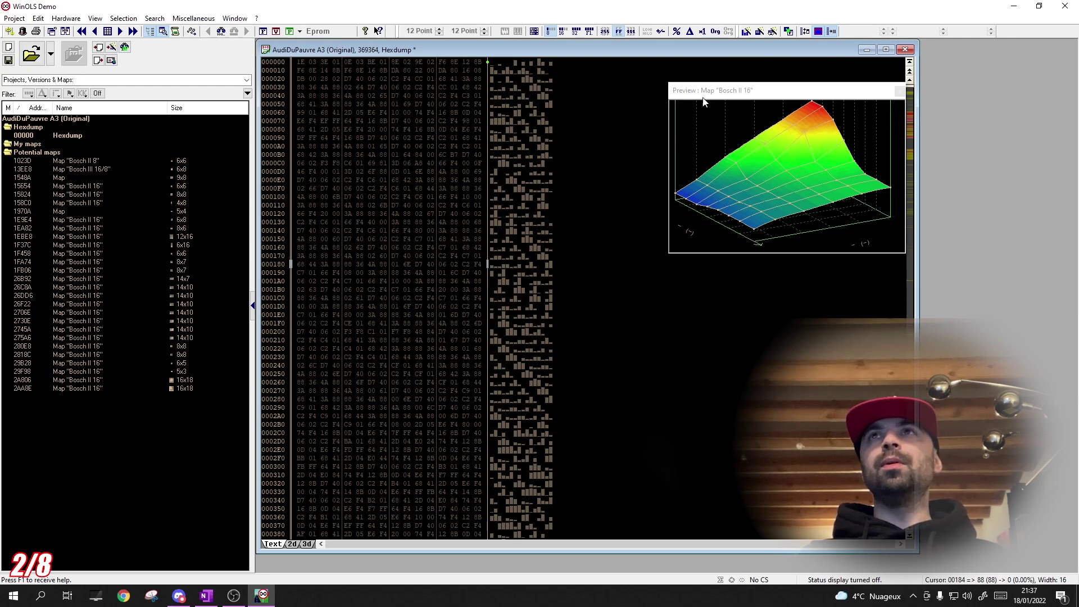
{"action": "left_click_drag", "start_coordinate": [715, 90], "coordinate": [650, 87]}
{"action": "left_click", "coordinate": [108, 195]}
{"action": "double_click", "coordinate": [83, 203]}
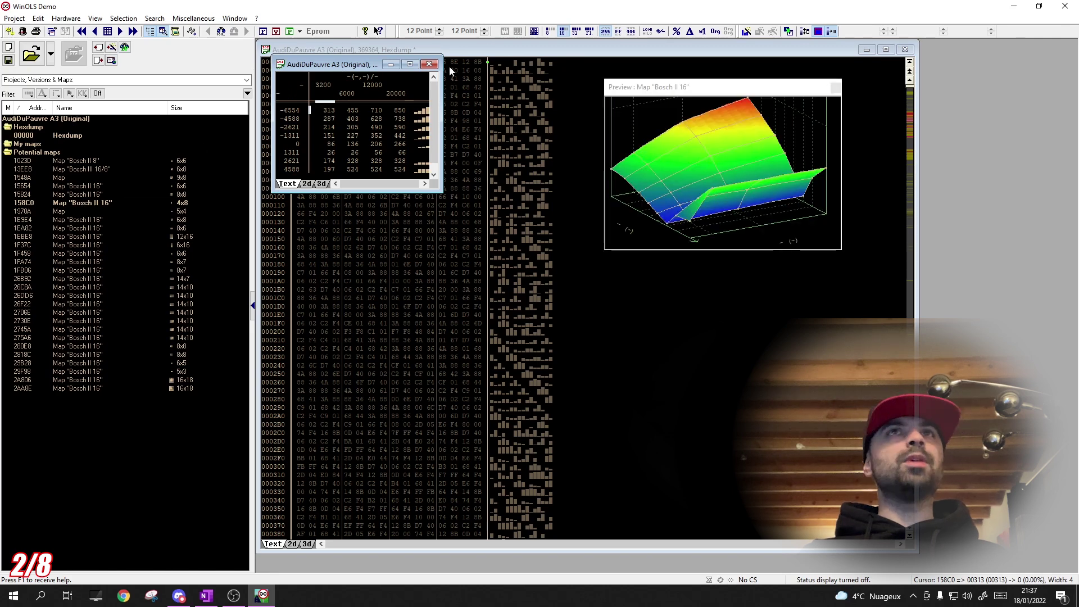
{"action": "left_click", "coordinate": [429, 64]}
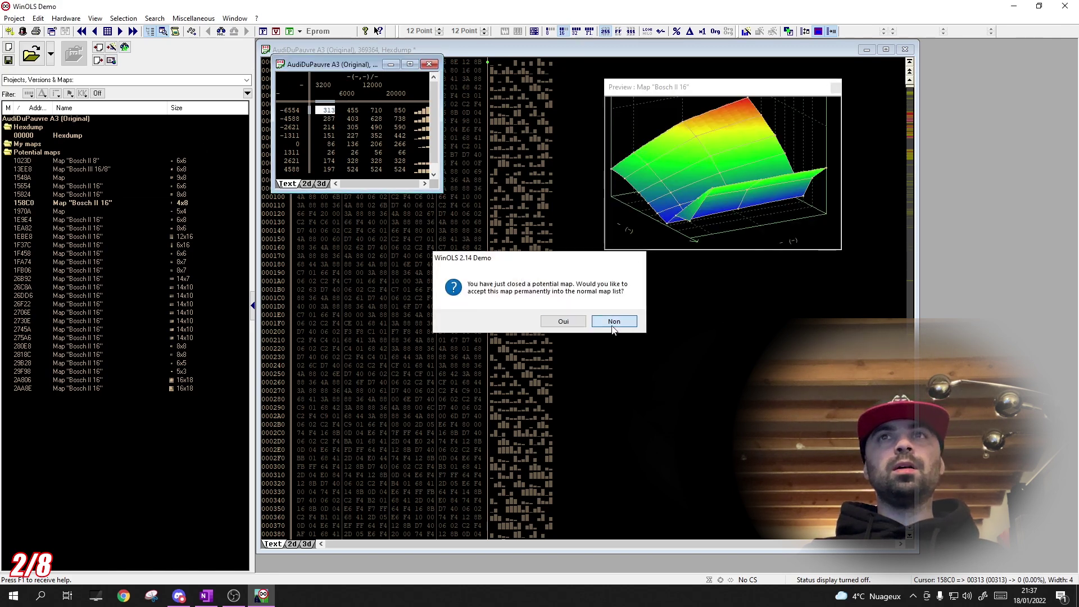
{"action": "left_click", "coordinate": [612, 323]}
{"action": "left_click", "coordinate": [371, 230]}
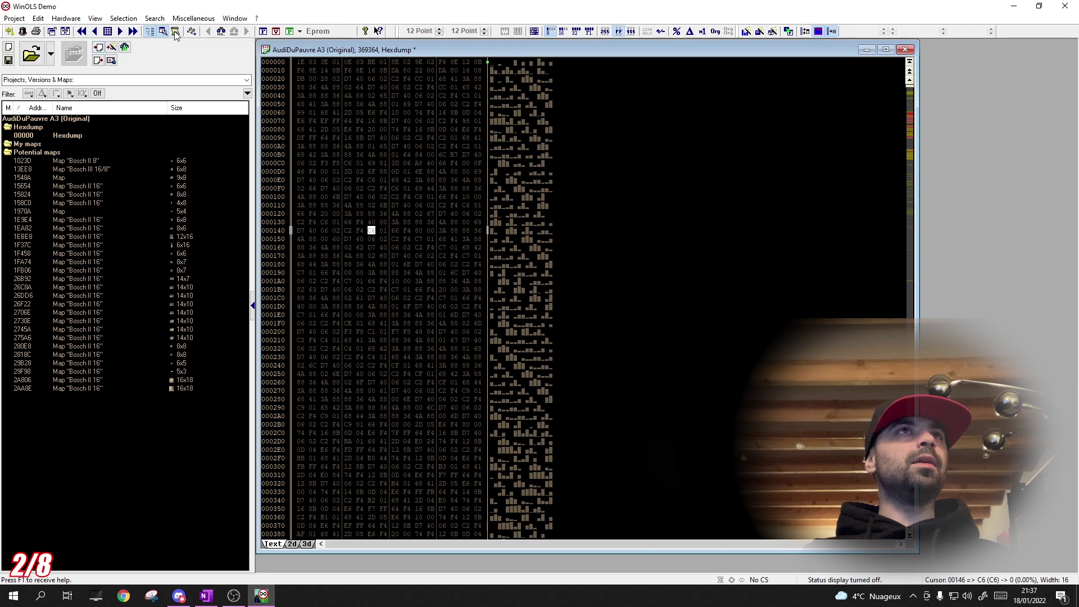
Turn off the default text colour for Map and Hexdump, set the default background to very dark grey, and accept the configuration.
{"action": "left_click", "coordinate": [10, 33]}
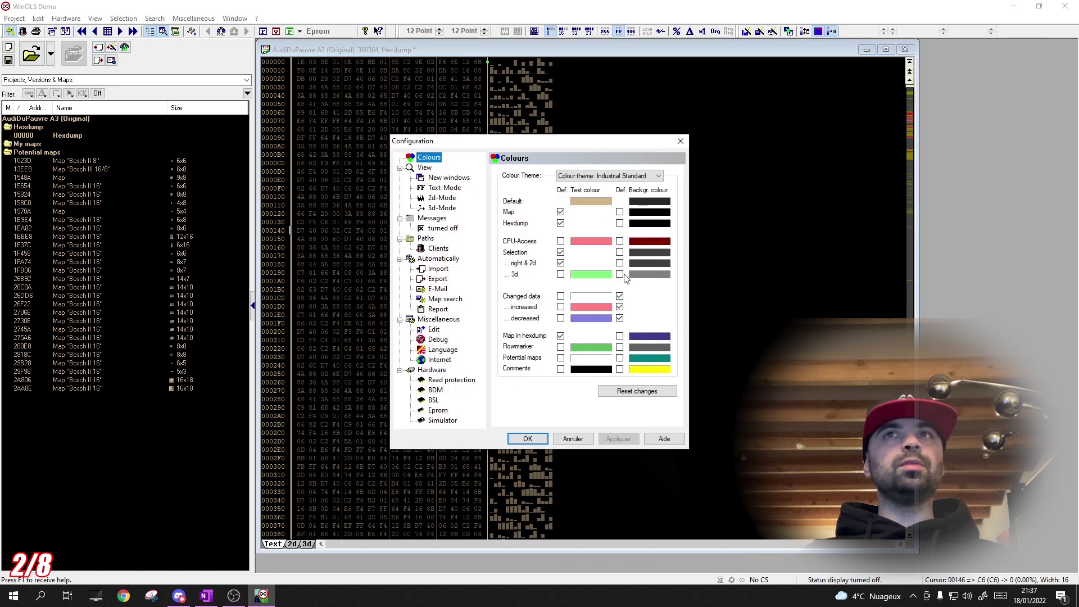
{"action": "left_click", "coordinate": [560, 212]}
{"action": "left_click", "coordinate": [561, 223]}
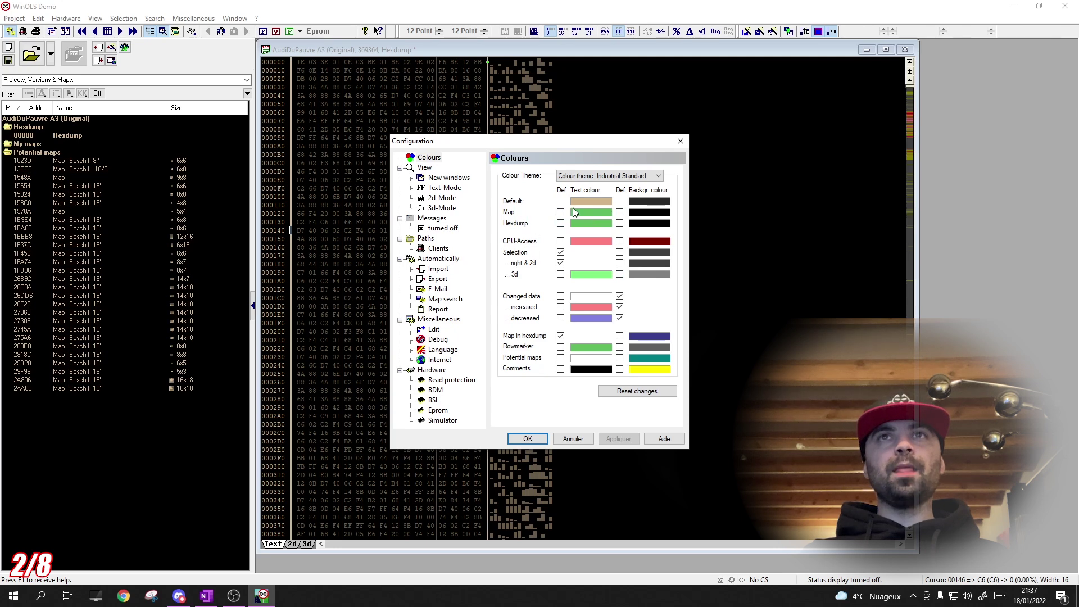
{"action": "left_click", "coordinate": [561, 212]}
{"action": "left_click", "coordinate": [561, 223]}
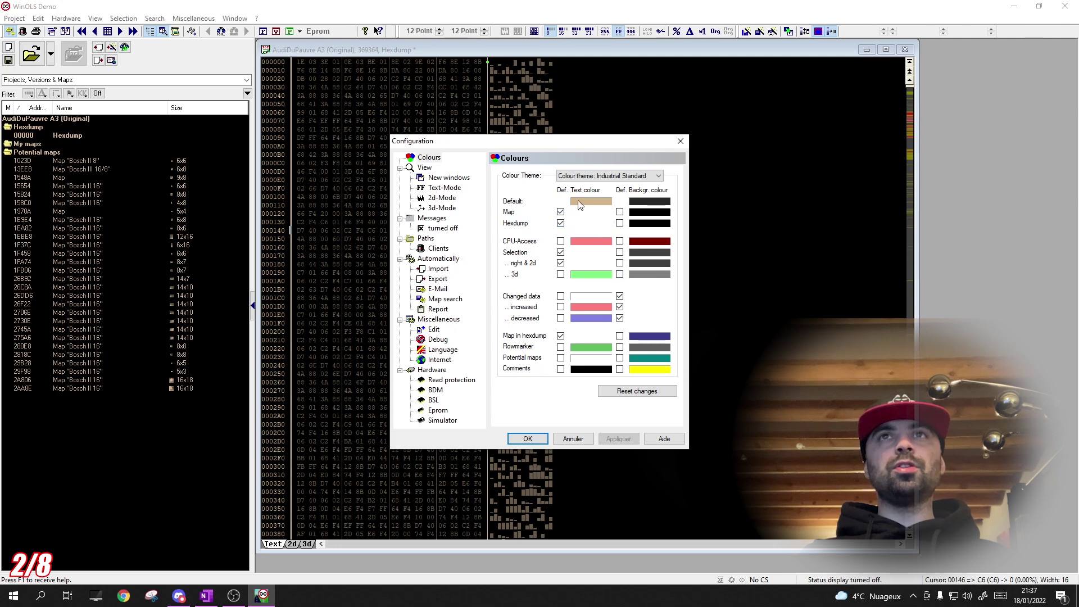
{"action": "left_click", "coordinate": [561, 213]}
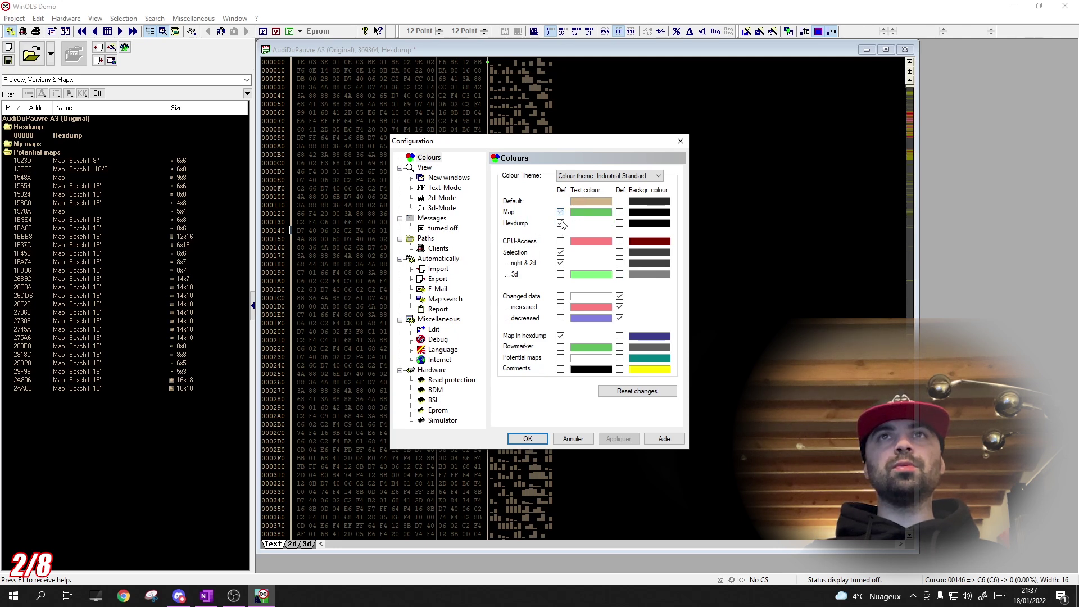
{"action": "left_click", "coordinate": [639, 204]}
{"action": "left_click", "coordinate": [706, 224]}
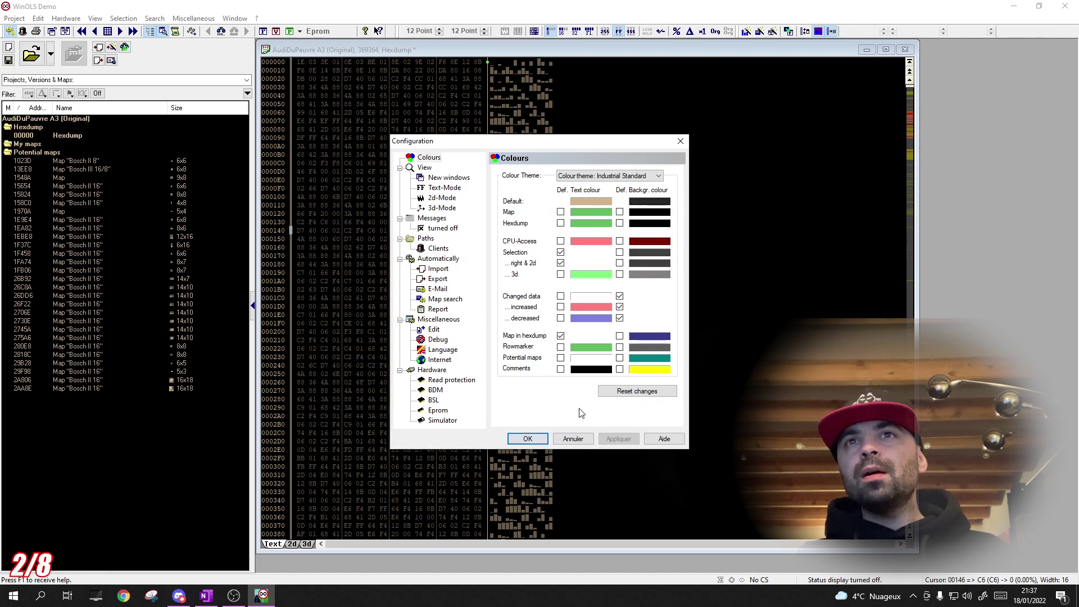
{"action": "left_click", "coordinate": [528, 439]}
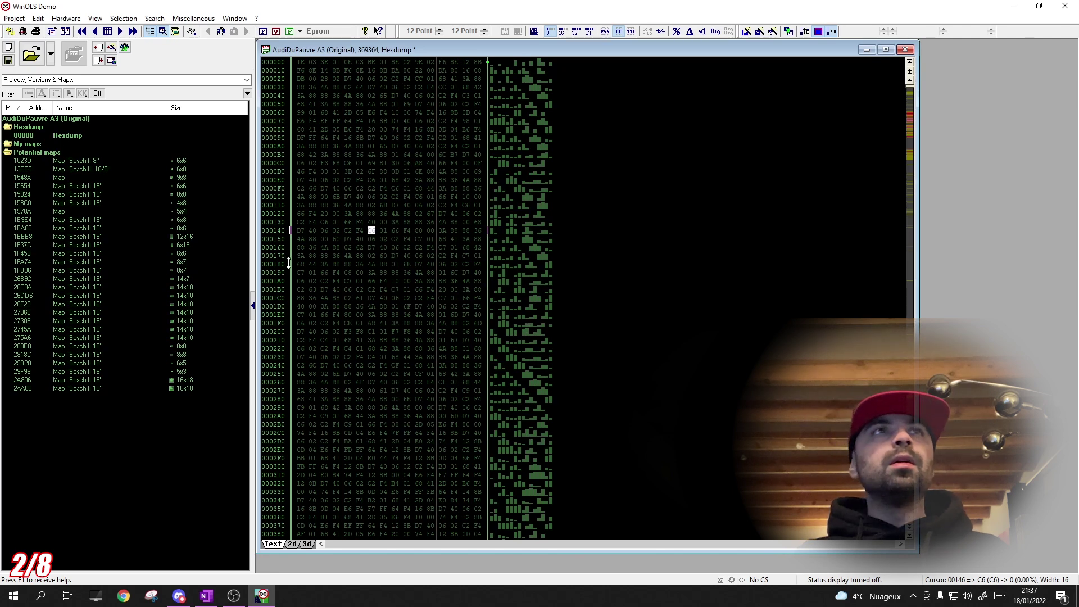
Restore the default text colour for Map and Hexdump, set both their backgrounds to very dark grey, and accept the configuration.
{"action": "left_click", "coordinate": [9, 31]}
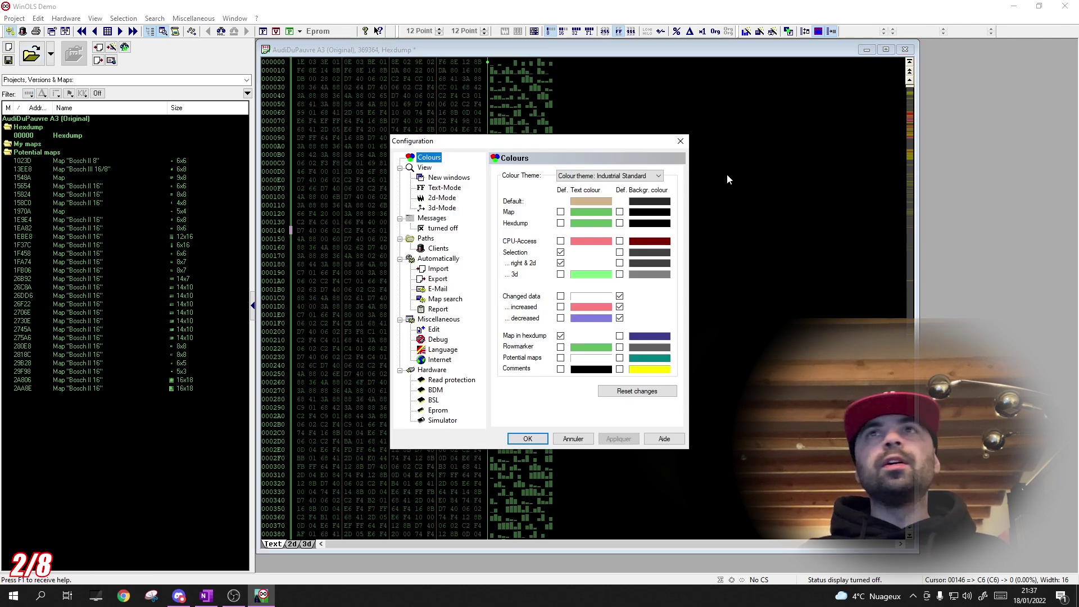
{"action": "left_click", "coordinate": [561, 212]}
{"action": "left_click", "coordinate": [560, 224]}
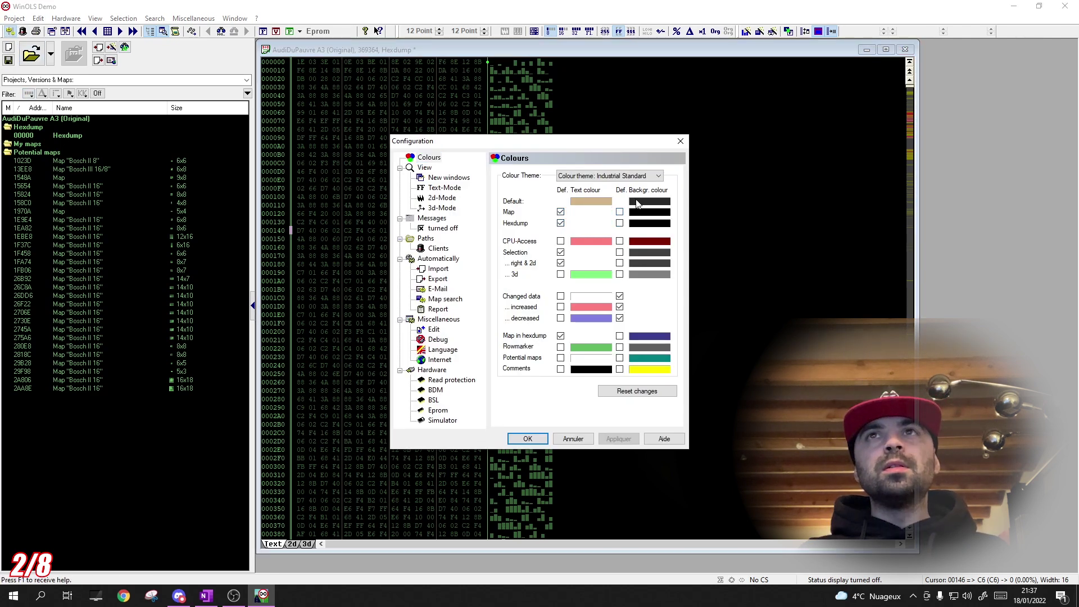
{"action": "left_click", "coordinate": [666, 203]}
{"action": "left_click", "coordinate": [704, 222]}
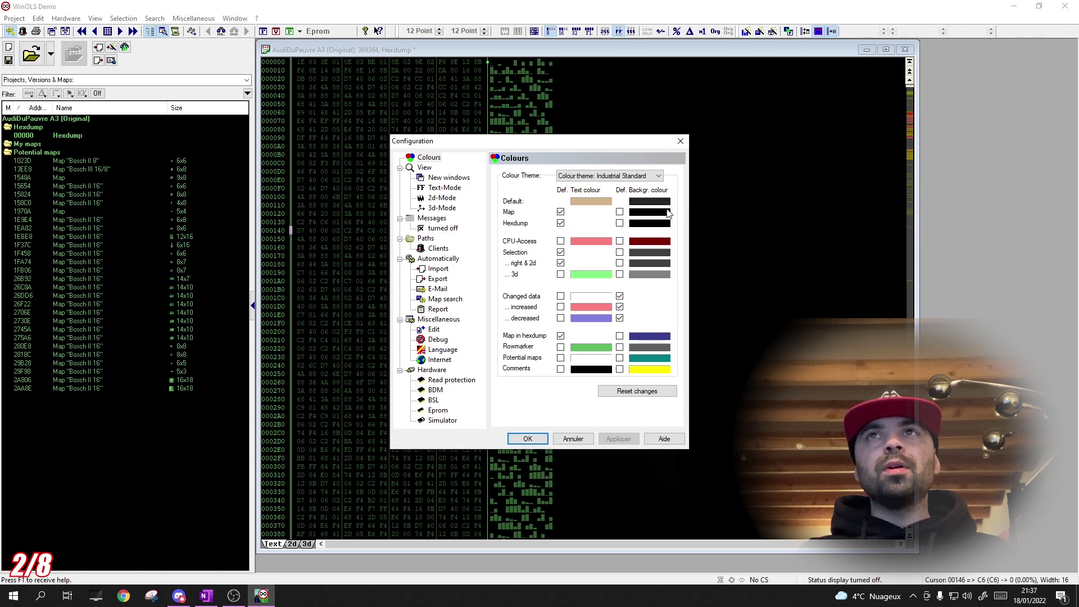
{"action": "left_click", "coordinate": [633, 215]}
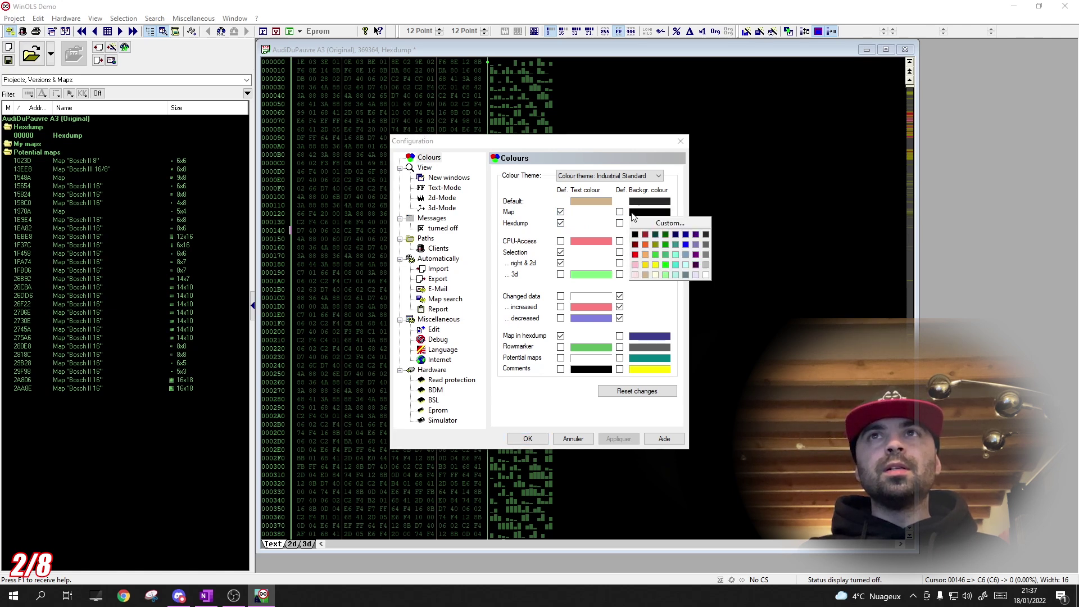
{"action": "left_click", "coordinate": [705, 234]}
{"action": "left_click", "coordinate": [663, 225]}
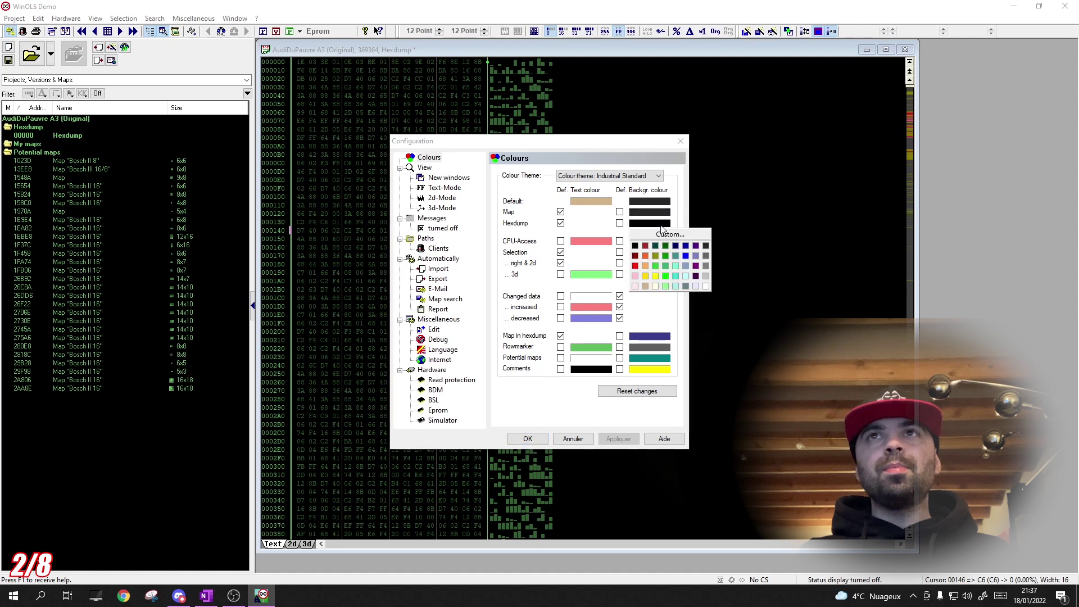
{"action": "left_click", "coordinate": [705, 246]}
{"action": "left_click", "coordinate": [534, 439]}
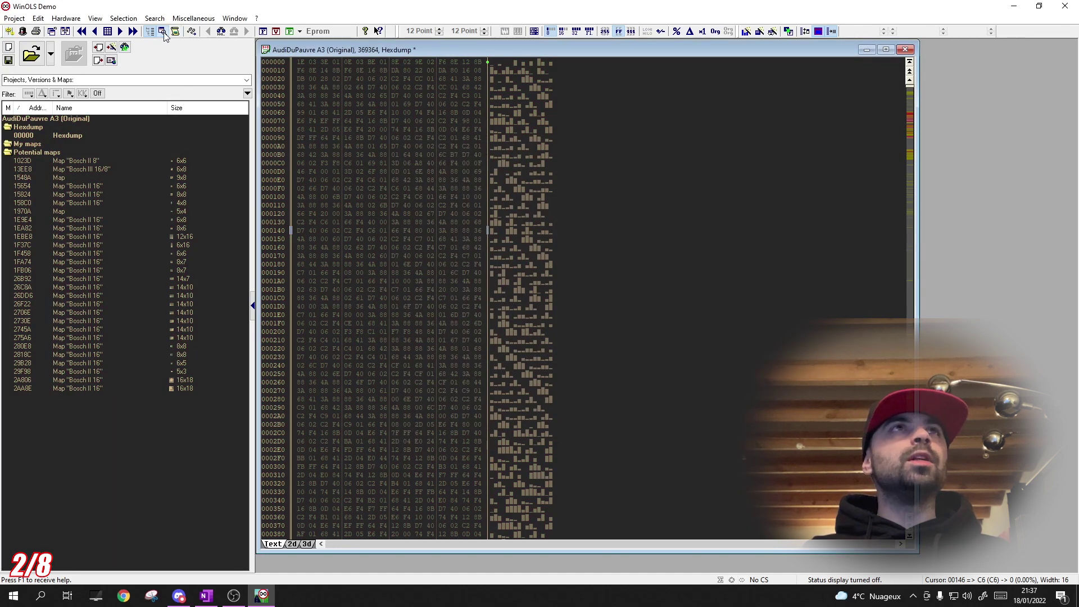
Preview the 12x16 map at 1EBE8, inspect the hexdump as an enlarged 2D graph, and return to its text view.
{"action": "left_click", "coordinate": [85, 237]}
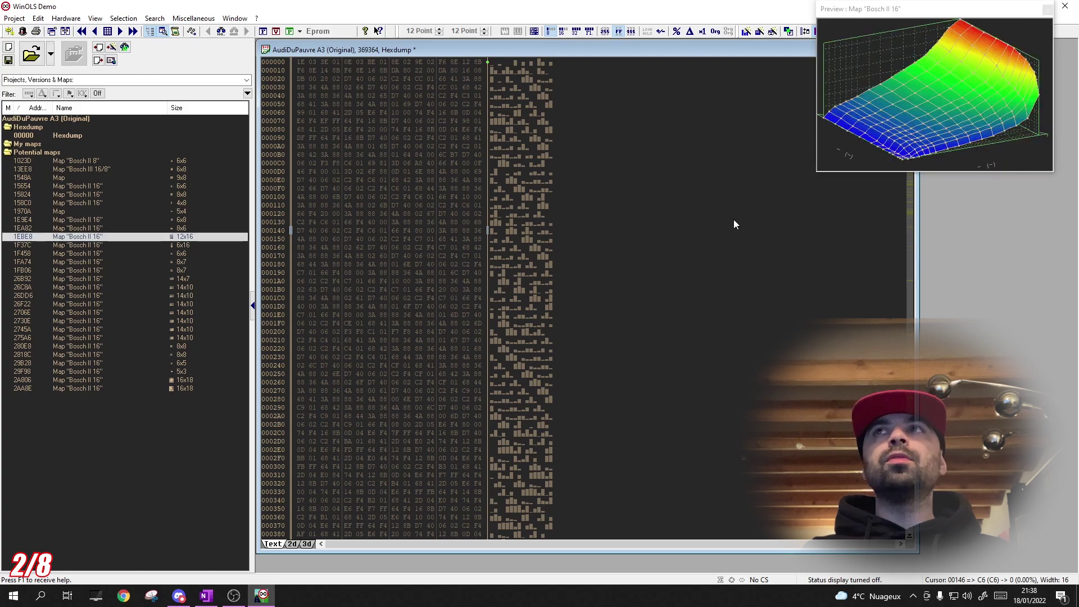
{"action": "key", "text": "t"}
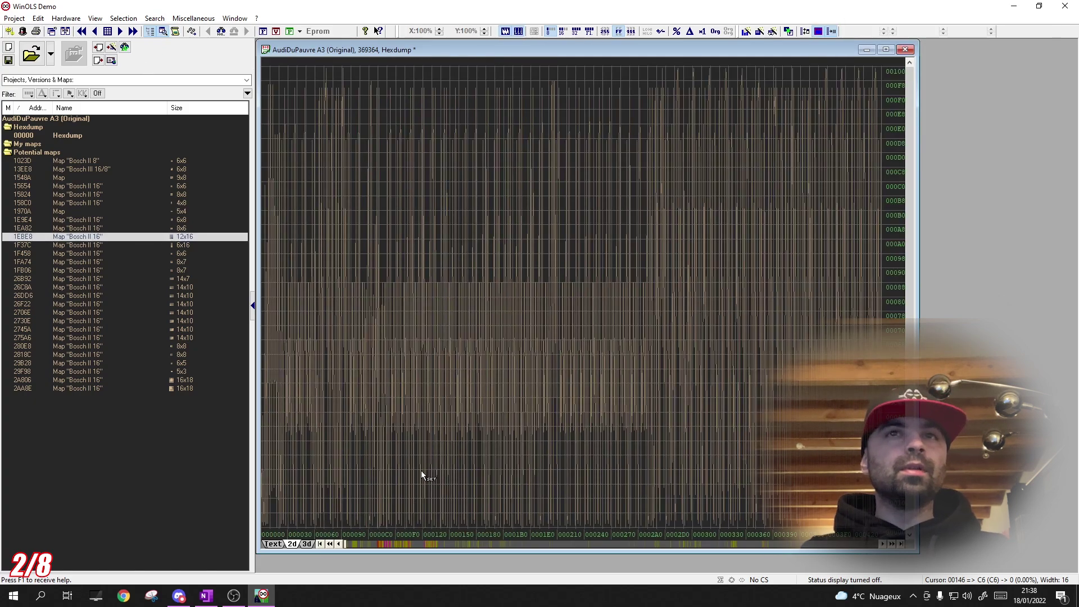
{"action": "scroll", "coordinate": [422, 463], "scroll_direction": "up", "scroll_amount": 5}
{"action": "scroll", "coordinate": [422, 462], "scroll_direction": "up", "scroll_amount": 10}
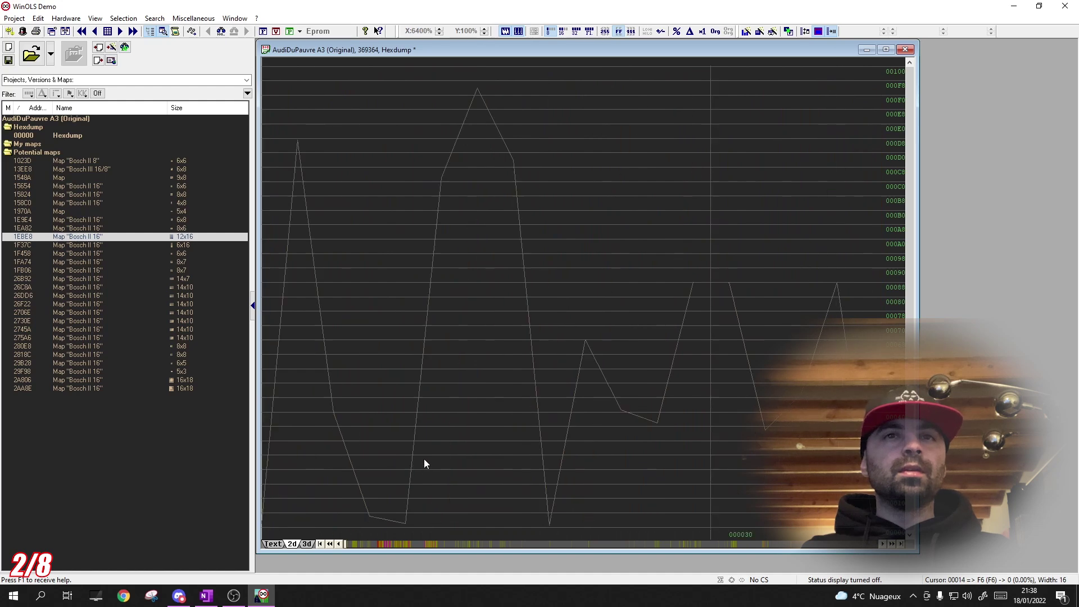
{"action": "key", "text": "t"}
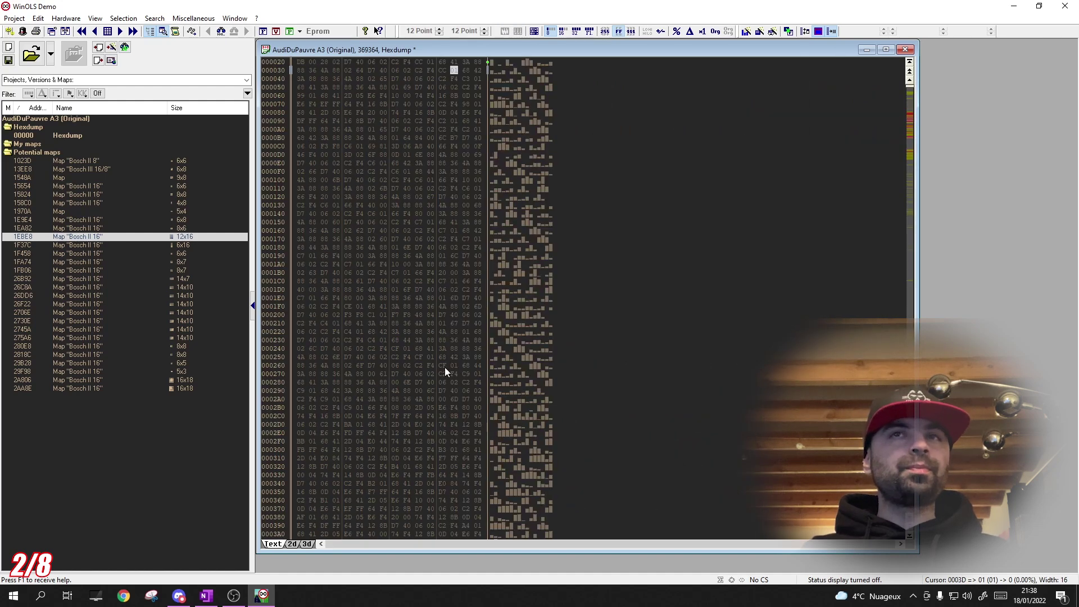
{"action": "left_click", "coordinate": [431, 298]}
{"action": "scroll", "coordinate": [434, 274], "scroll_direction": "up", "scroll_amount": 1}
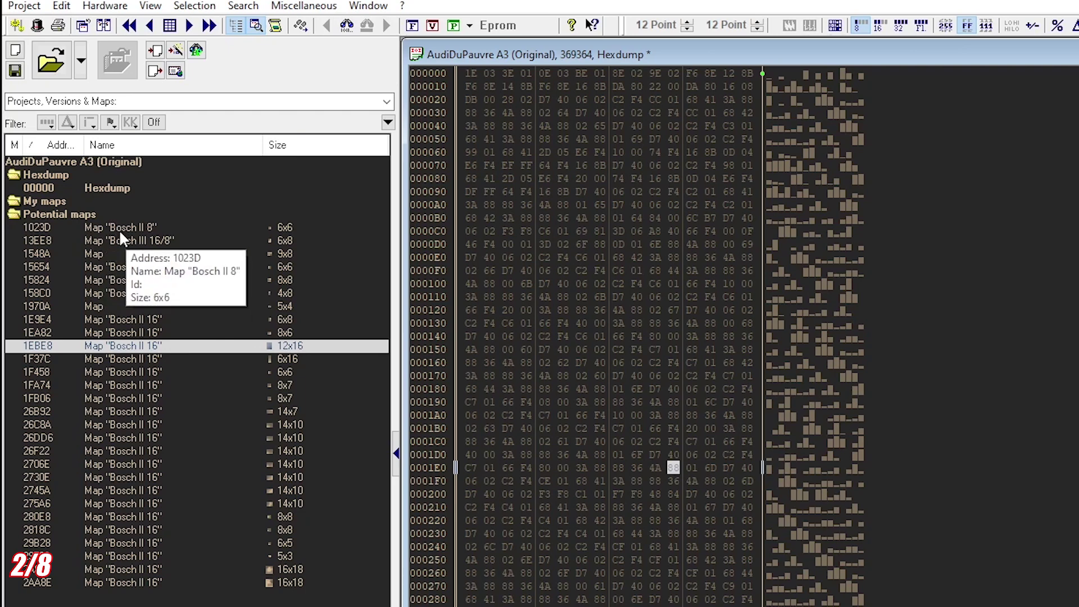
Collapse the Potential maps folder and narrow the hexdump window.
{"action": "left_click", "coordinate": [15, 219]}
{"action": "left_click", "coordinate": [15, 215]}
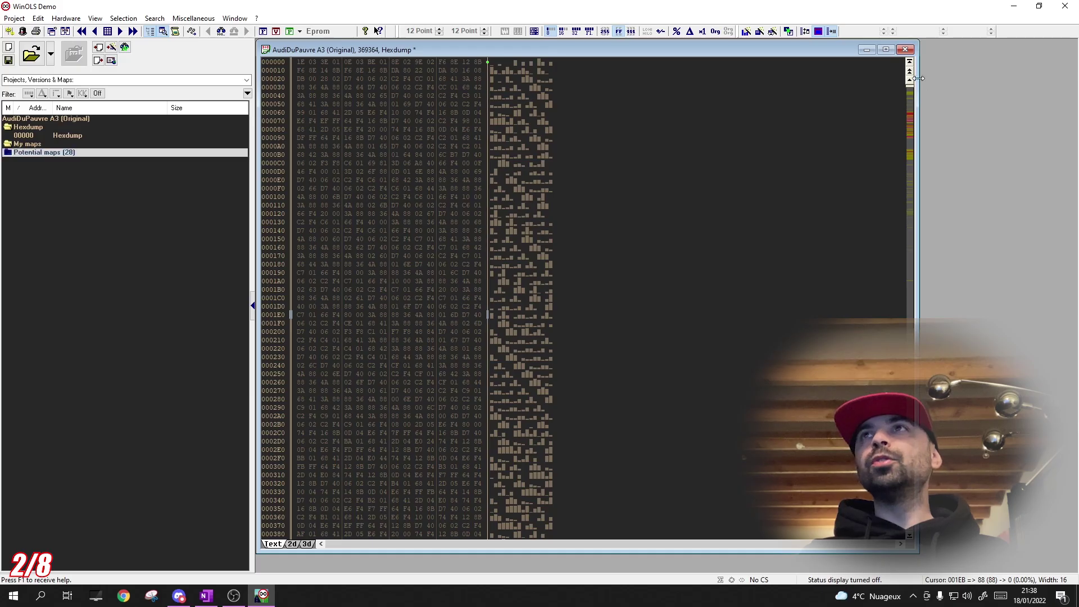
{"action": "left_click_drag", "start_coordinate": [909, 86], "coordinate": [757, 101]}
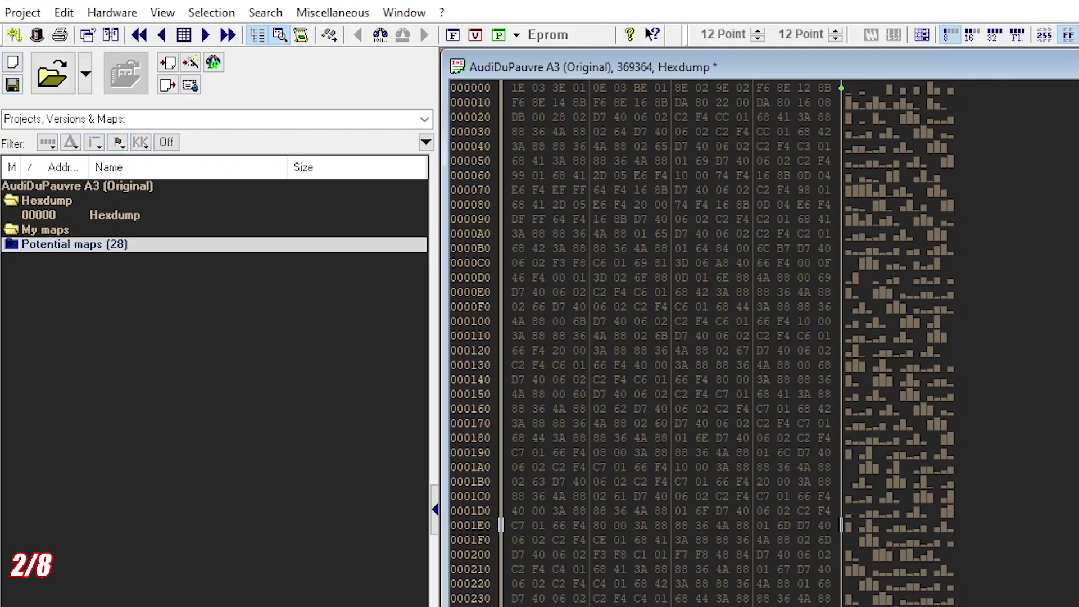
{"action": "left_click", "coordinate": [21, 12]}
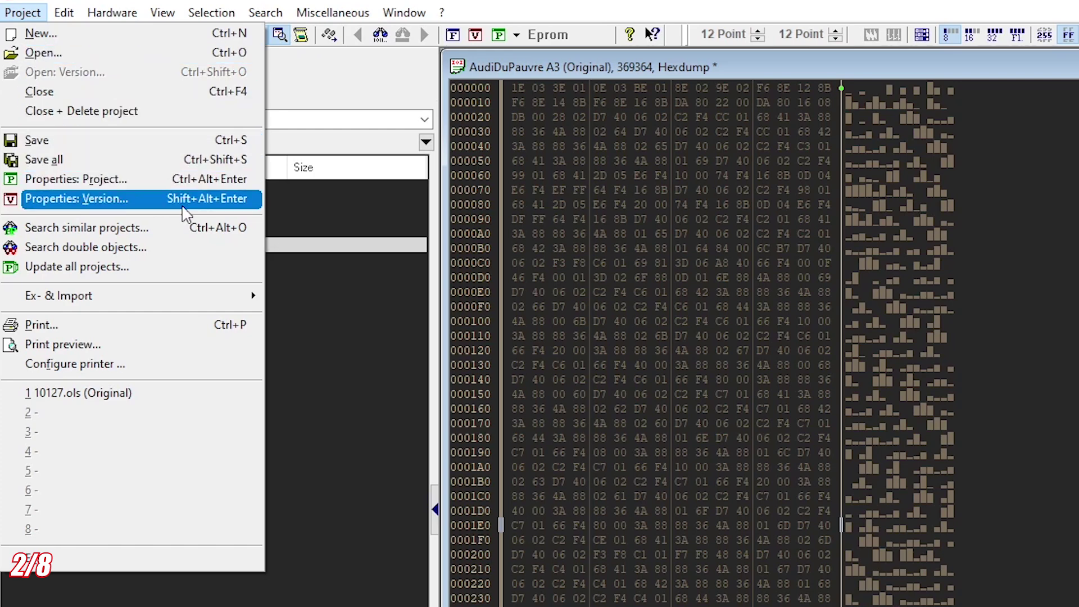
{"action": "left_click", "coordinate": [351, 93]}
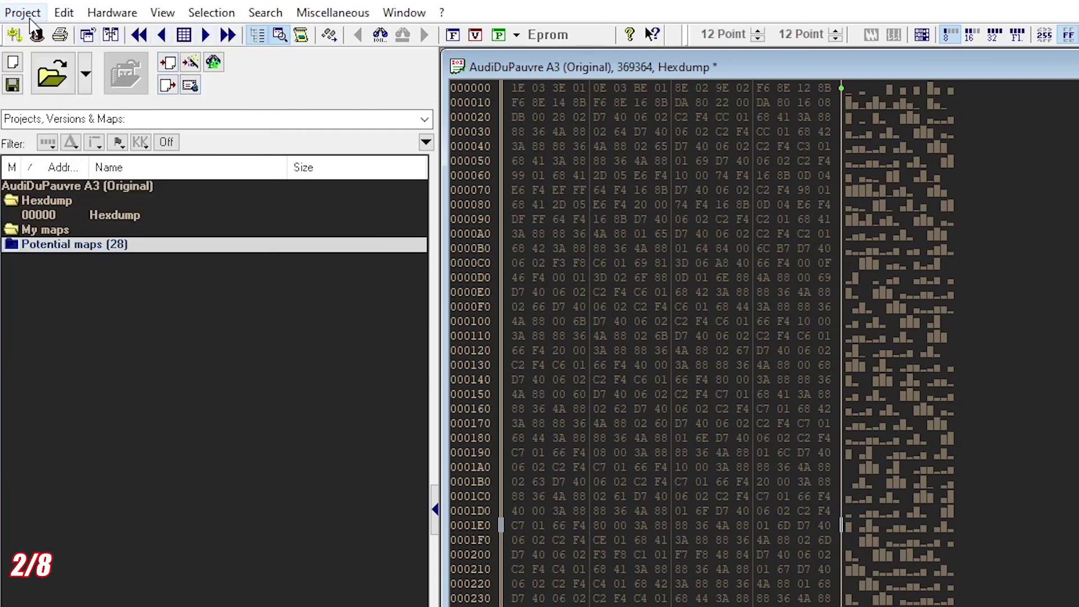
{"action": "left_click", "coordinate": [65, 14]}
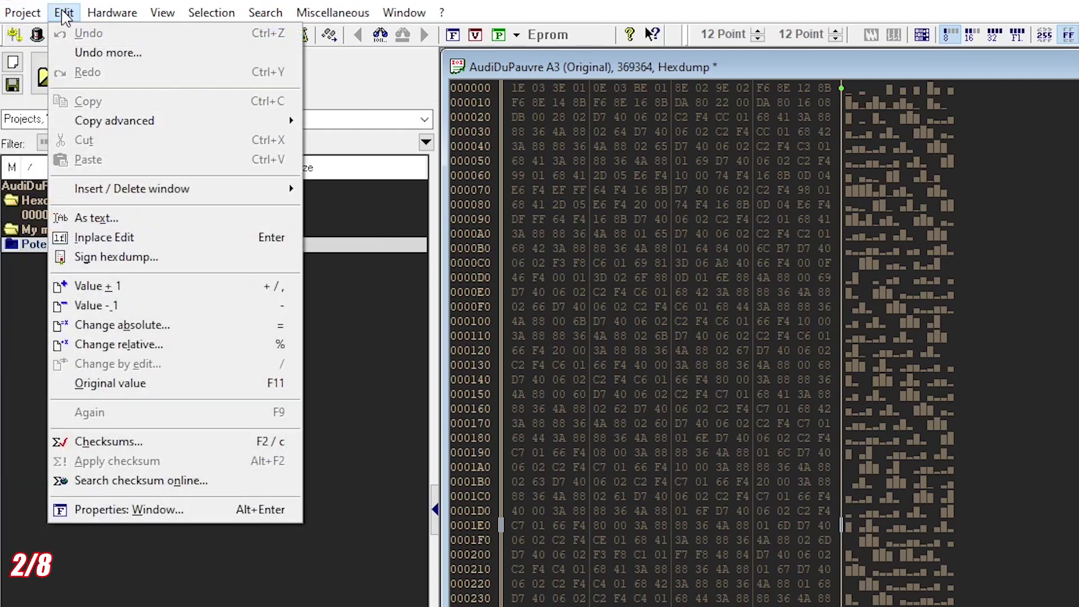
{"action": "mouse_move", "coordinate": [113, 14]}
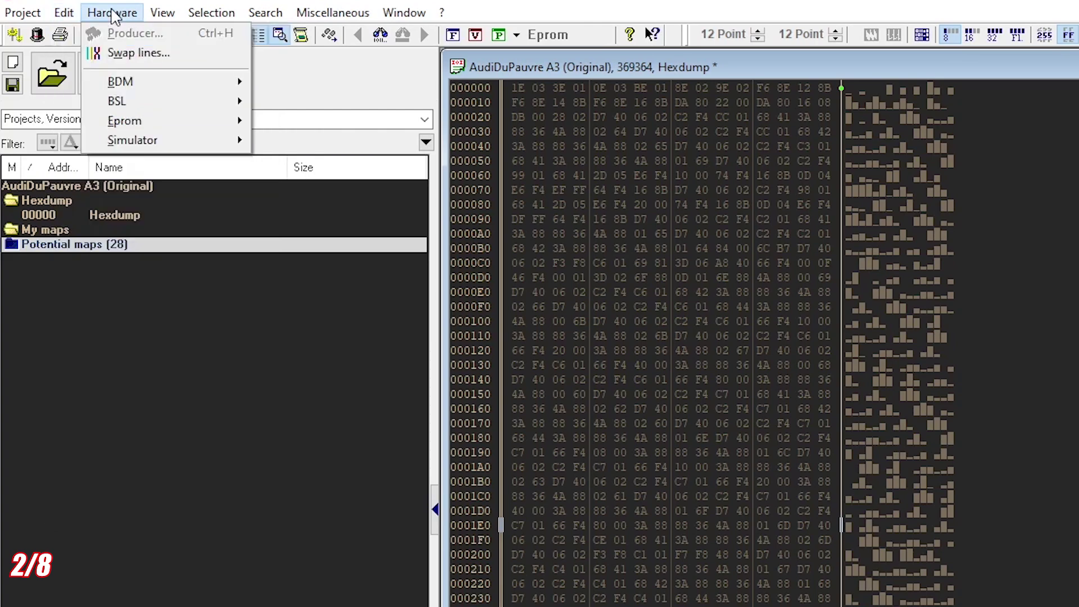
{"action": "mouse_move", "coordinate": [164, 19]}
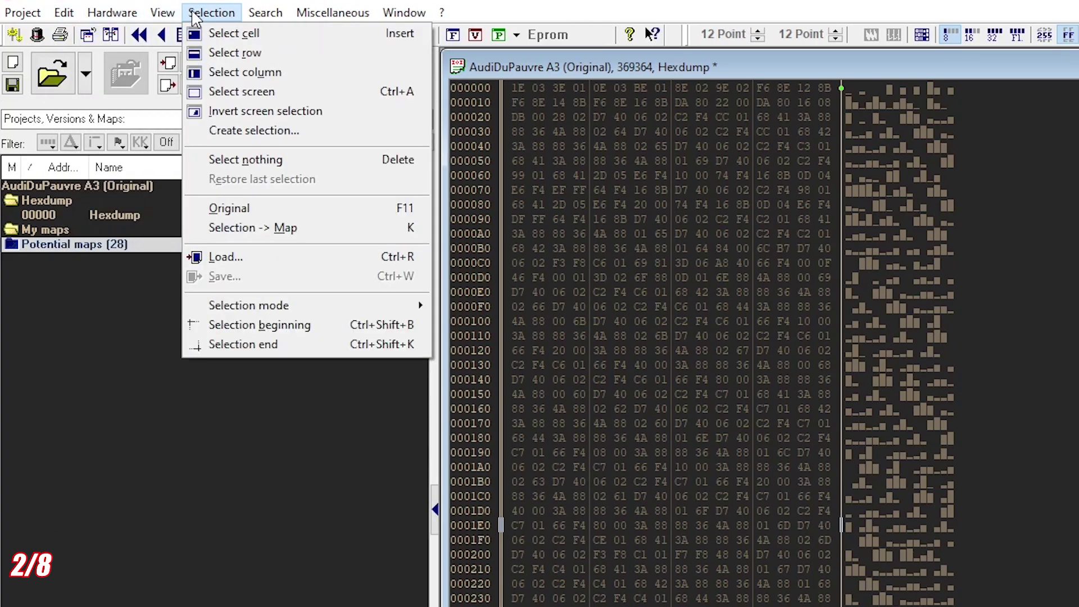
{"action": "mouse_move", "coordinate": [299, 18]}
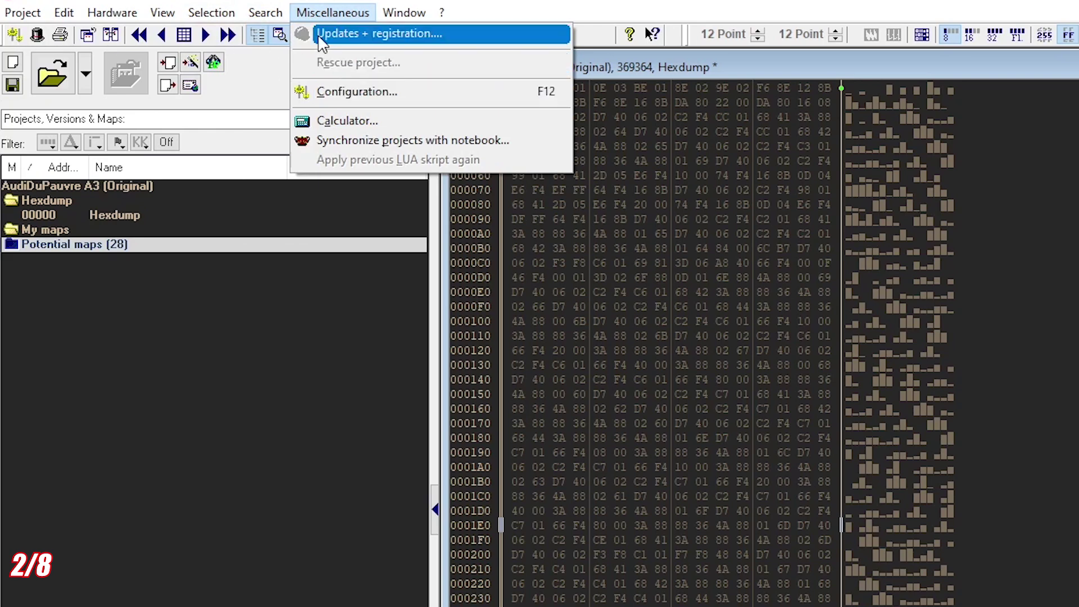
Open the WinOLS help, widen its contents pane, and examine the topics on the Selection commands before collapsing them.
{"action": "mouse_move", "coordinate": [386, 23]}
{"action": "mouse_move", "coordinate": [442, 13]}
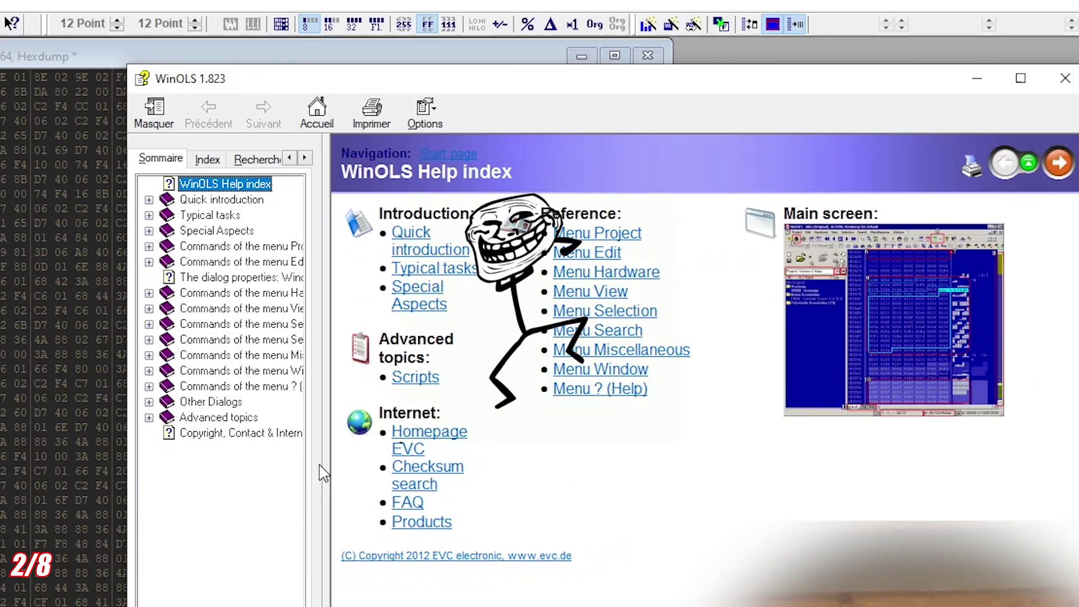
{"action": "left_click_drag", "start_coordinate": [330, 464], "coordinate": [448, 453]}
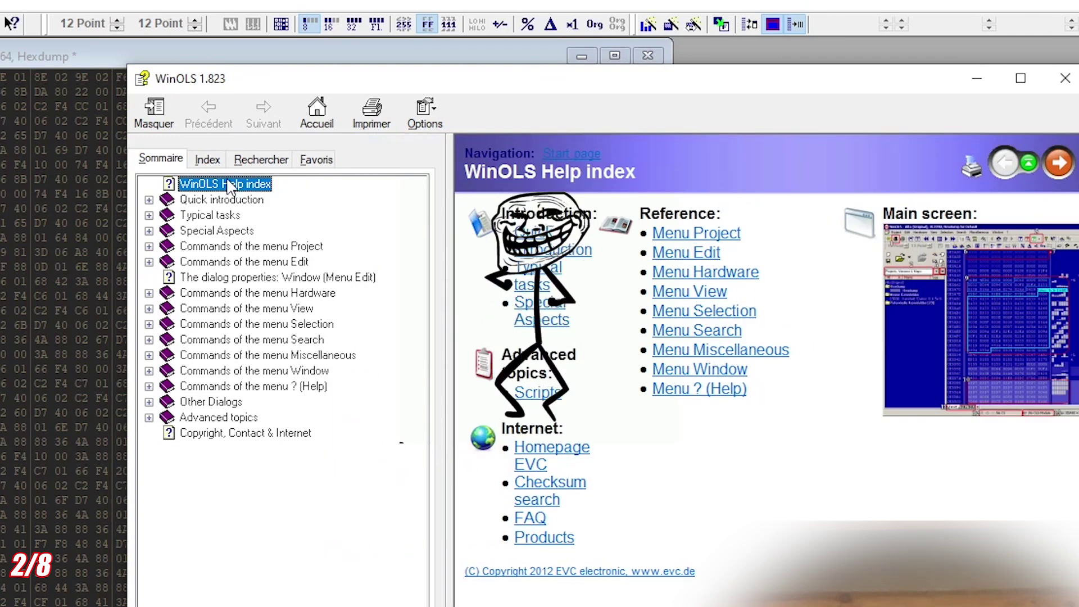
{"action": "left_click", "coordinate": [149, 323]}
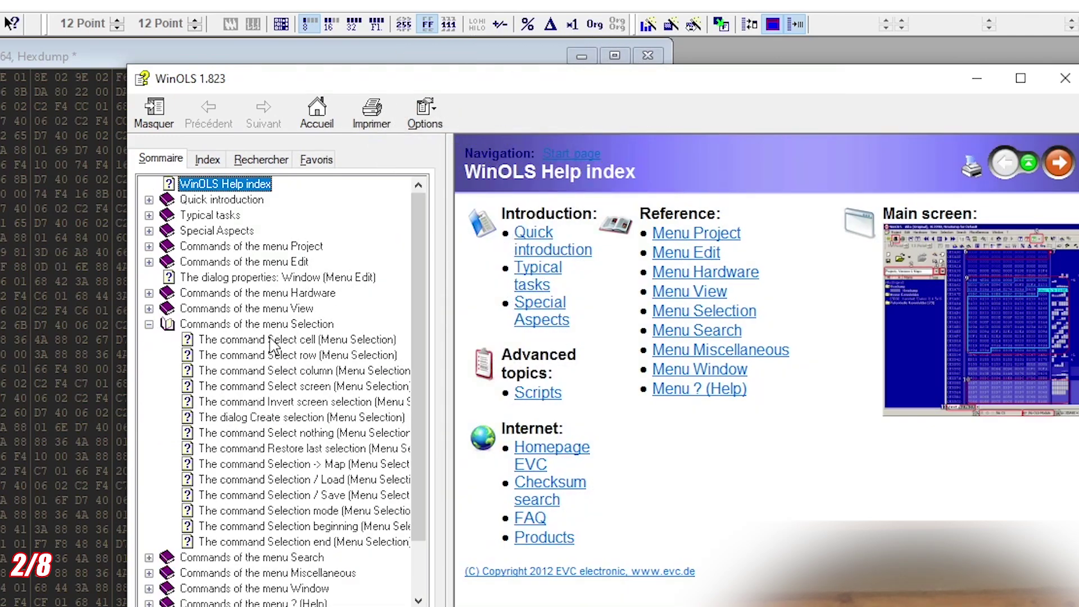
{"action": "left_click", "coordinate": [270, 339]}
{"action": "left_click", "coordinate": [274, 386]}
{"action": "left_click", "coordinate": [149, 324]}
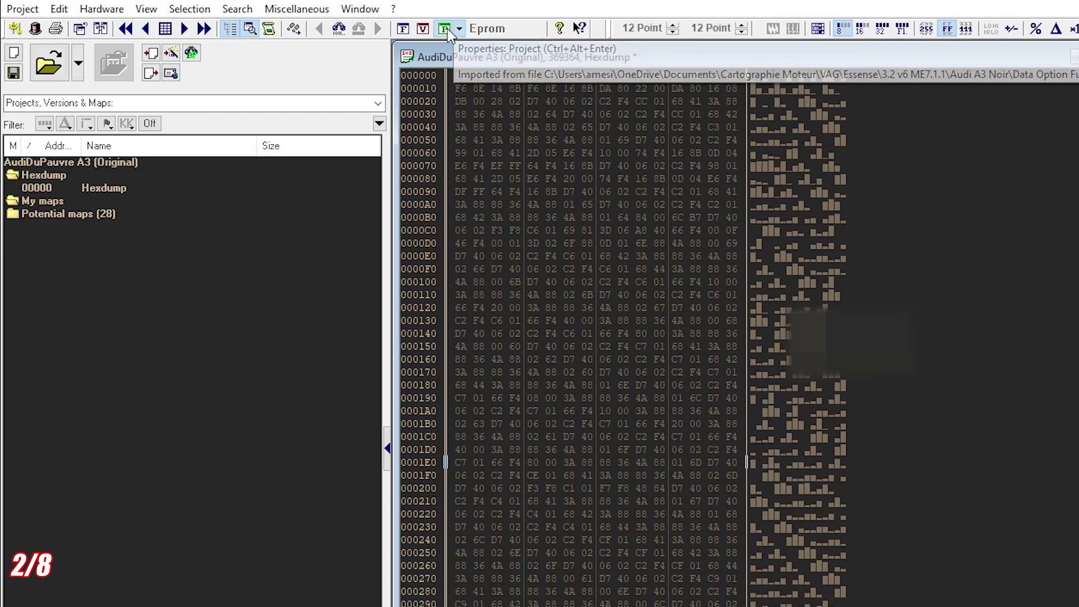
Open the project properties and check the ECU's software size field.
{"action": "left_click", "coordinate": [447, 31]}
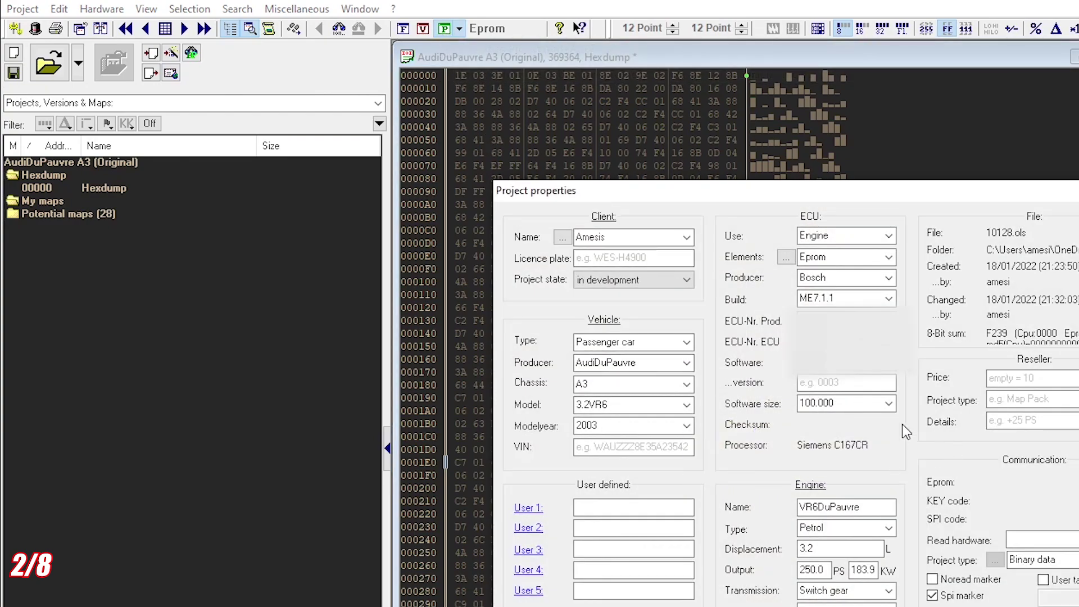
{"action": "left_click", "coordinate": [888, 403]}
{"action": "left_click", "coordinate": [888, 404]}
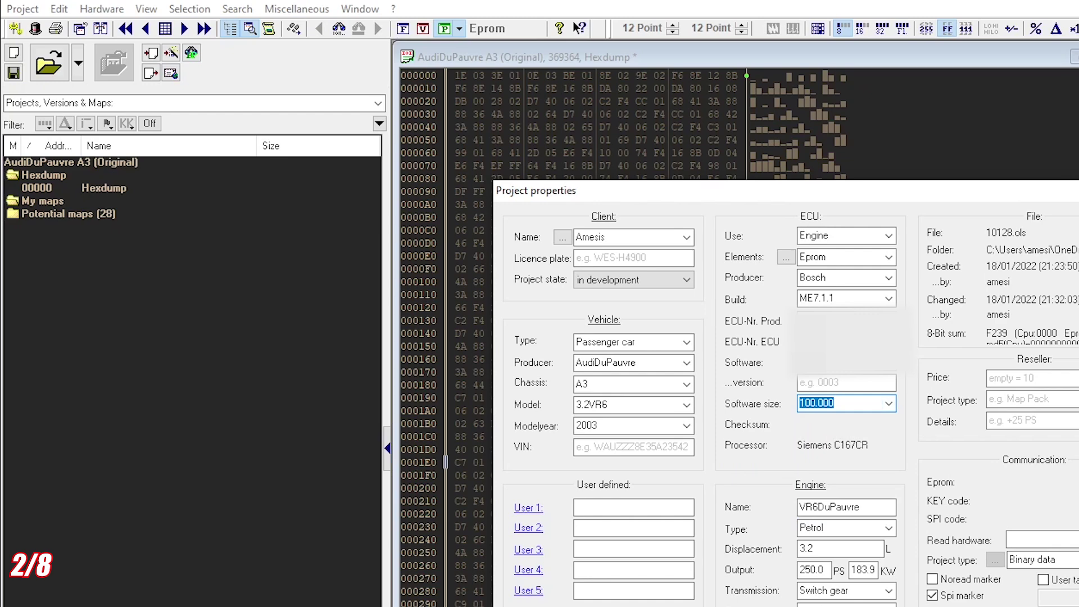
Close the project properties, reopen them to review the ECU fields, and close them again without changes.
{"action": "key", "text": "Return"}
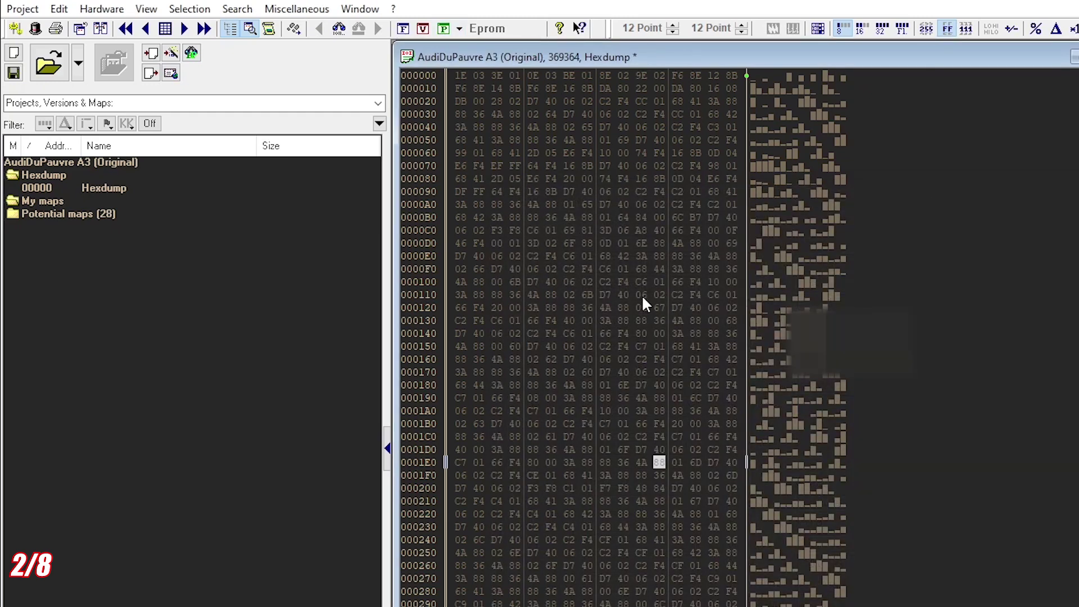
{"action": "left_click", "coordinate": [444, 29]}
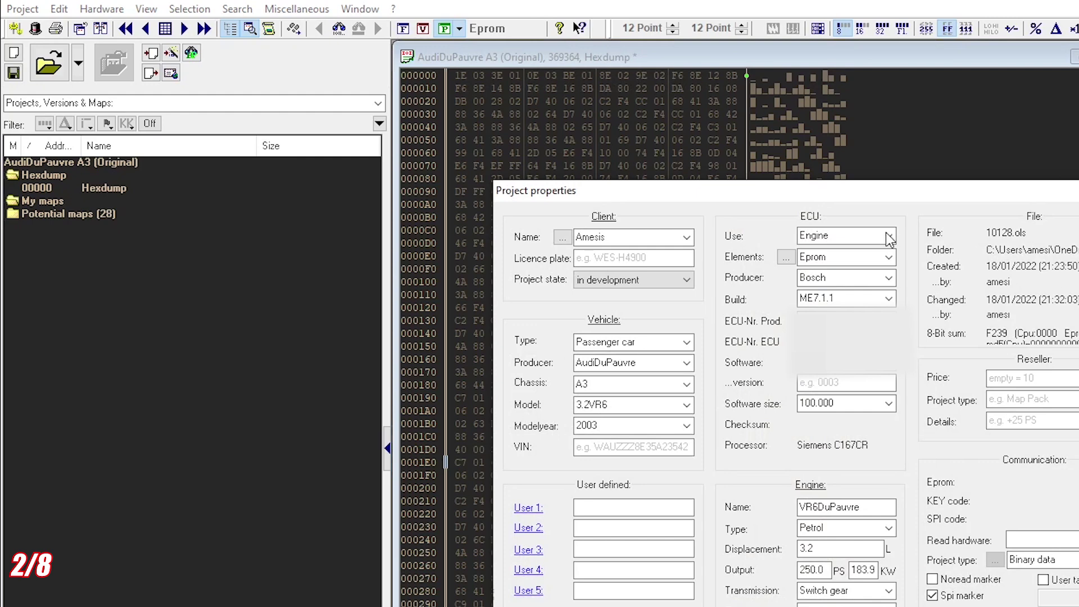
{"action": "key", "text": "Escape"}
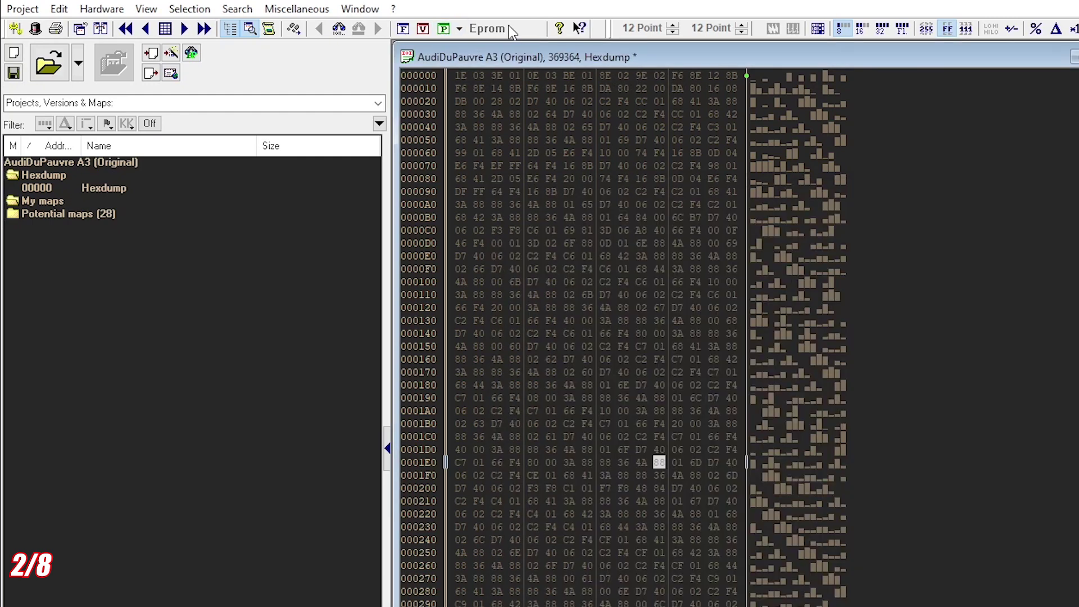
Collapse and re-expand the AudiDuPauvre A3 project entry, and shift the hexdump window slightly away from the project tree.
{"action": "left_click", "coordinate": [282, 250]}
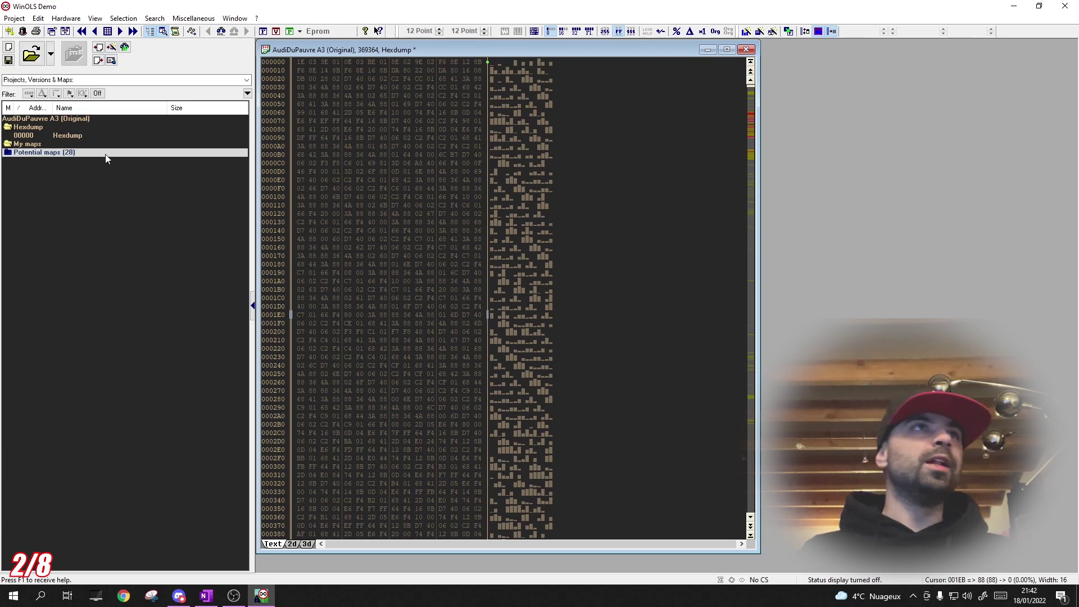
{"action": "left_click", "coordinate": [103, 178]}
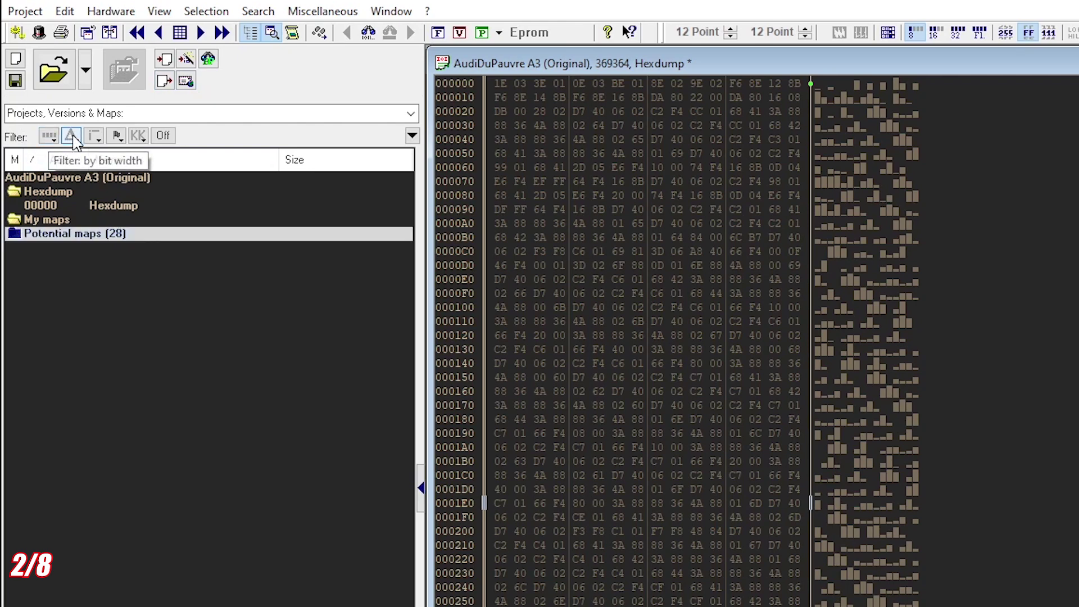
{"action": "mouse_move", "coordinate": [19, 118]}
{"action": "double_click", "coordinate": [34, 177]}
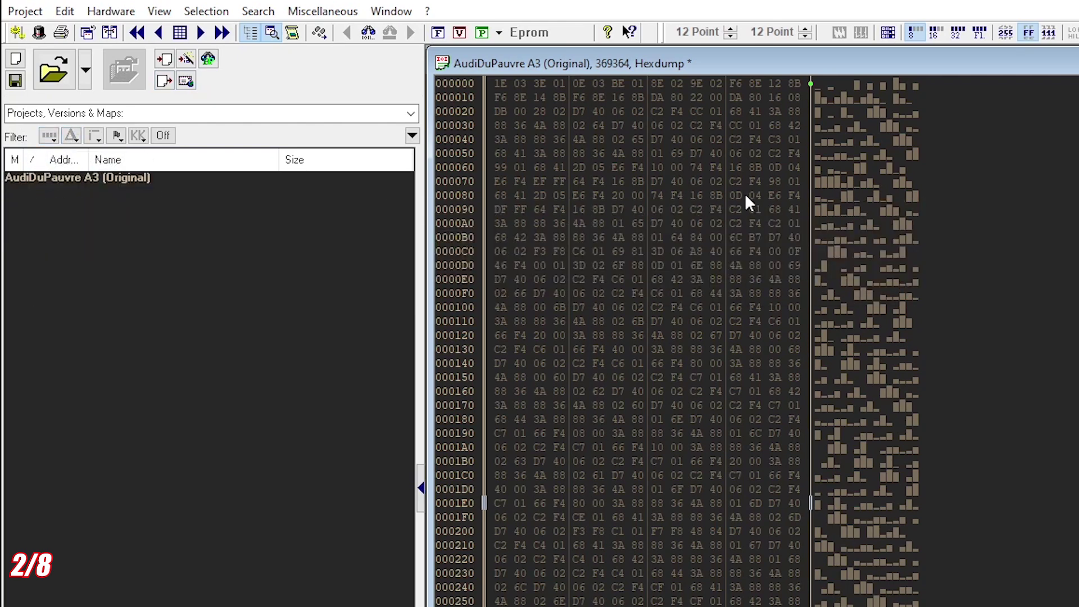
{"action": "left_click_drag", "start_coordinate": [825, 72], "coordinate": [847, 84]}
{"action": "double_click", "coordinate": [59, 177]}
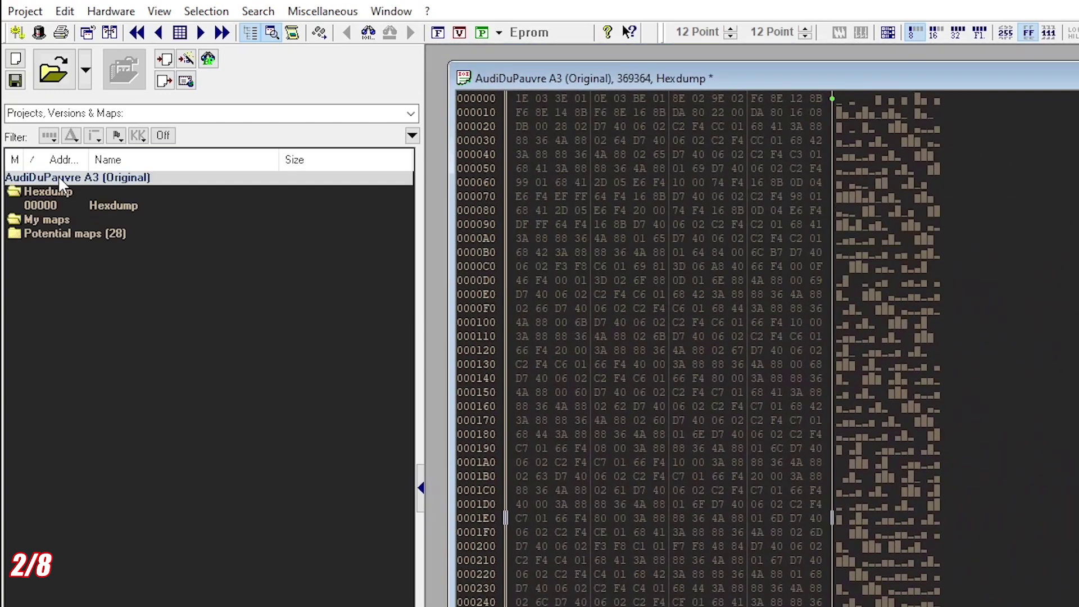
Collapse and re-expand the Hexdump folder, and select its hexdump entry at address 00000.
{"action": "double_click", "coordinate": [15, 192]}
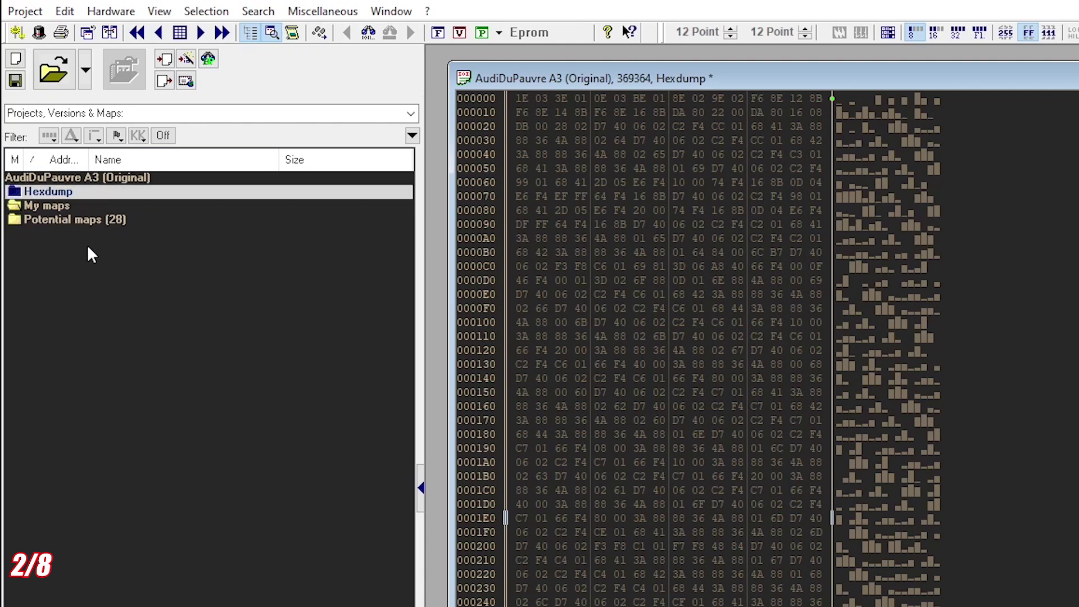
{"action": "double_click", "coordinate": [19, 193]}
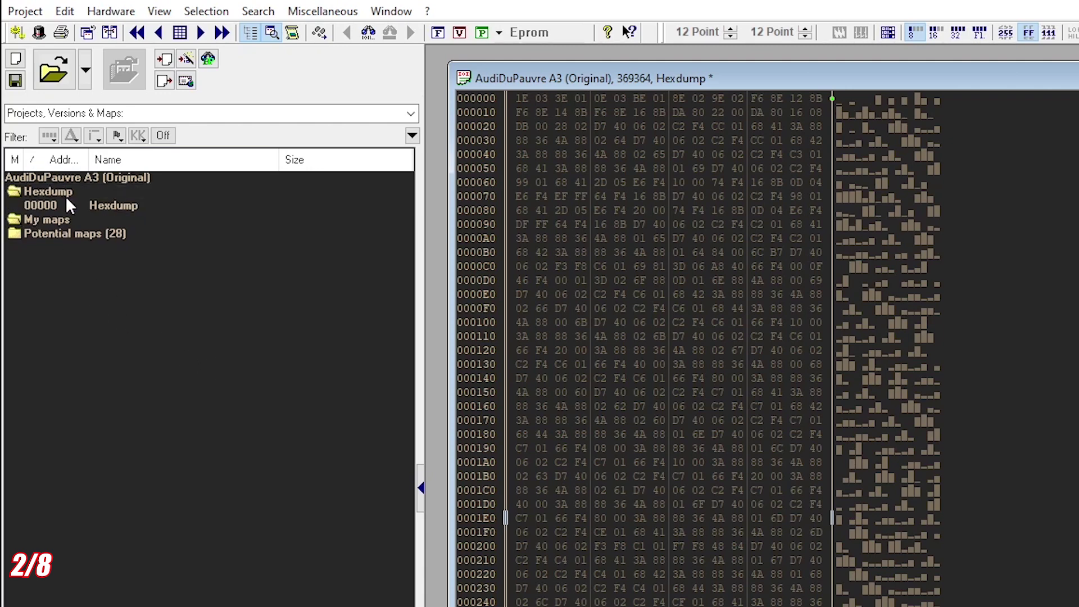
{"action": "left_click", "coordinate": [92, 206]}
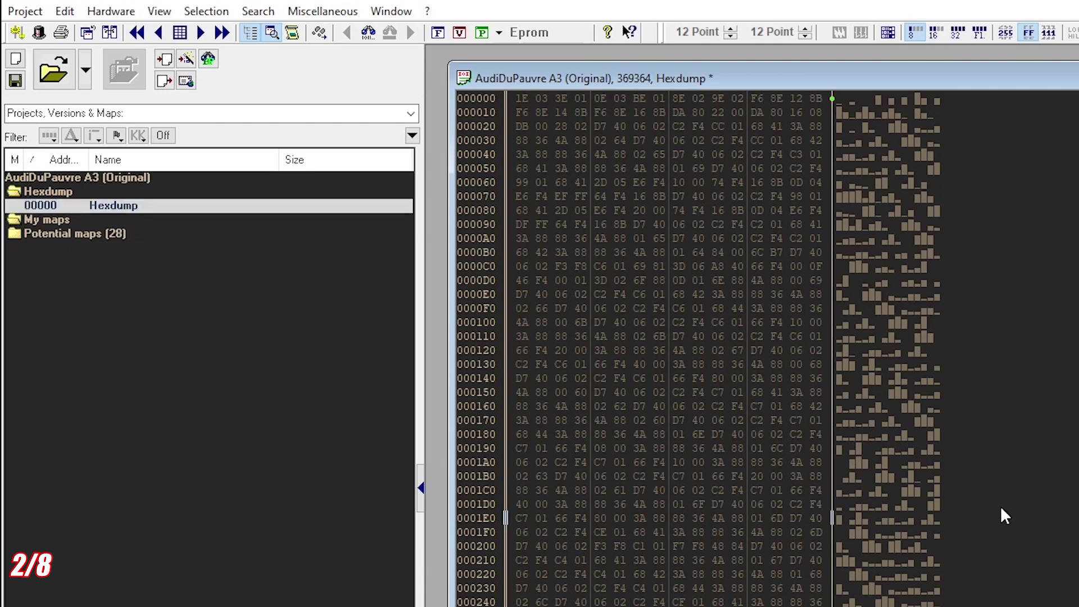
Expand the Potential maps folder, look over its entries, and select the 9x8 map at 1548A.
{"action": "double_click", "coordinate": [13, 233]}
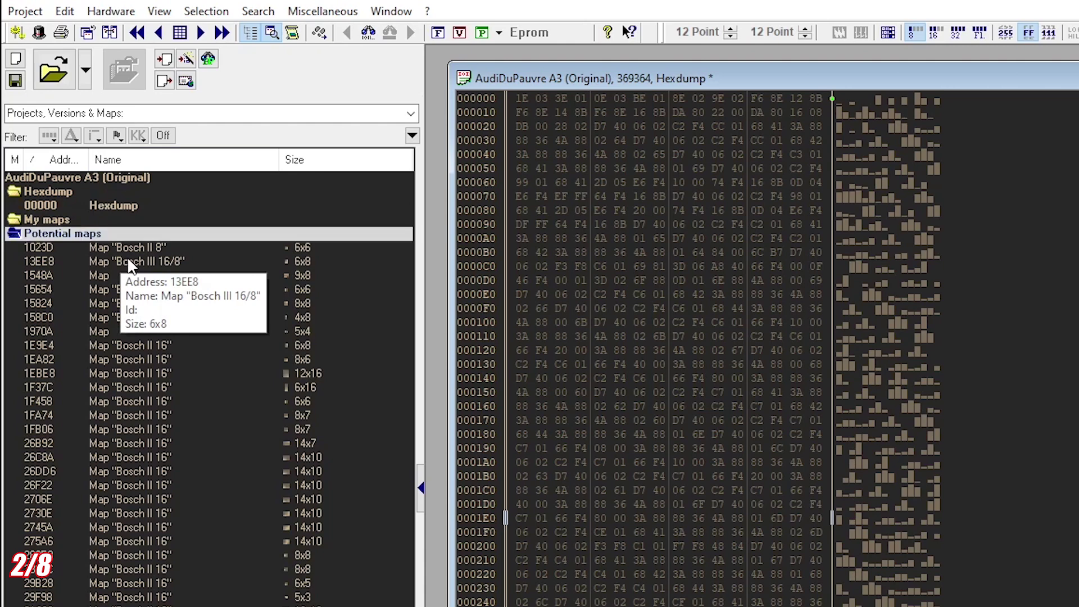
{"action": "mouse_move", "coordinate": [215, 281]}
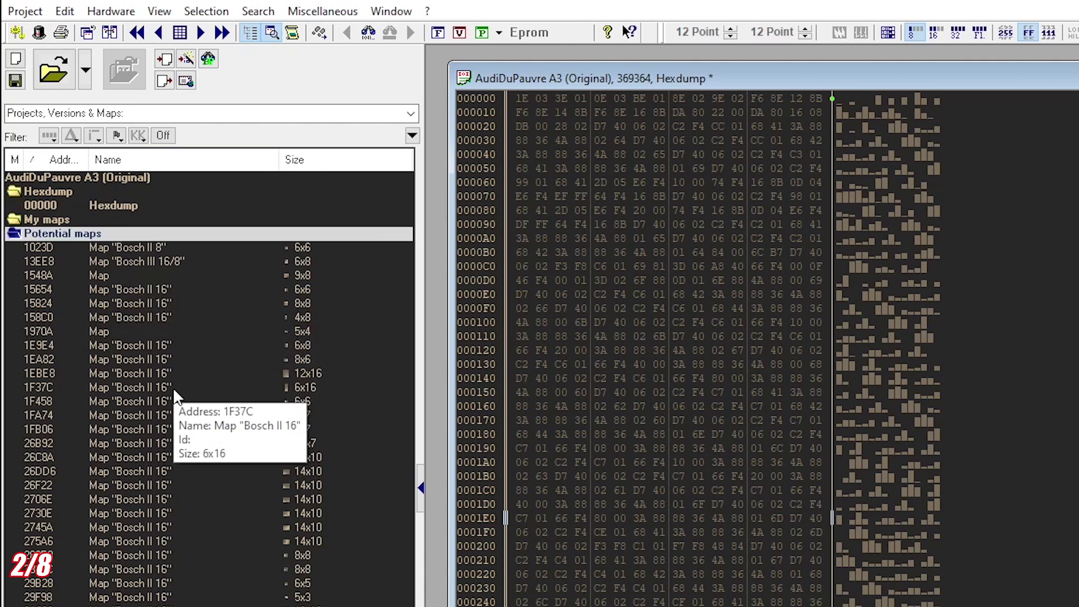
{"action": "left_click", "coordinate": [32, 219]}
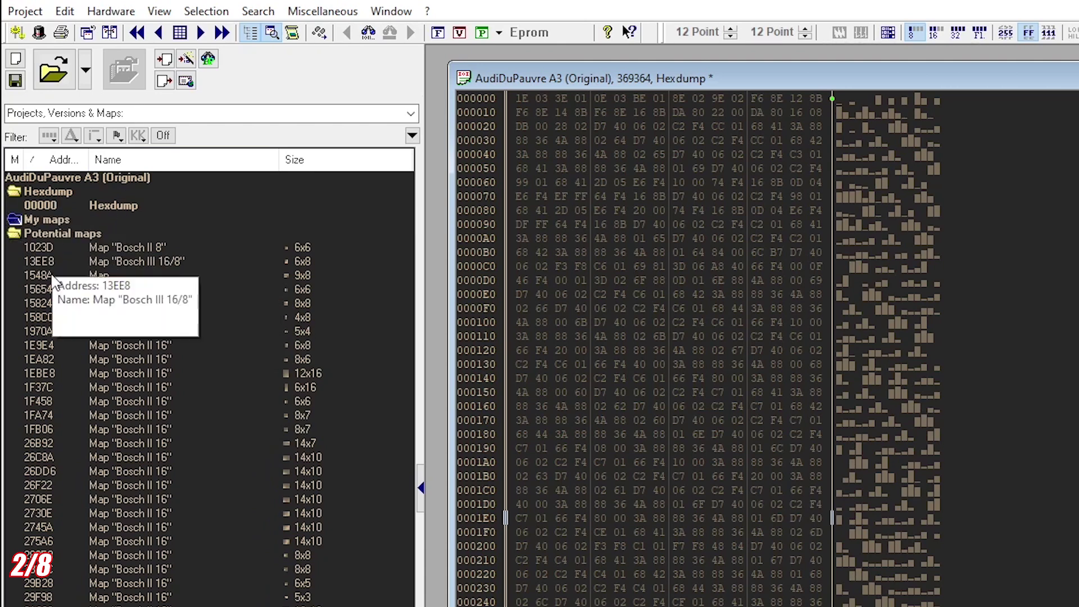
{"action": "left_click", "coordinate": [31, 276]}
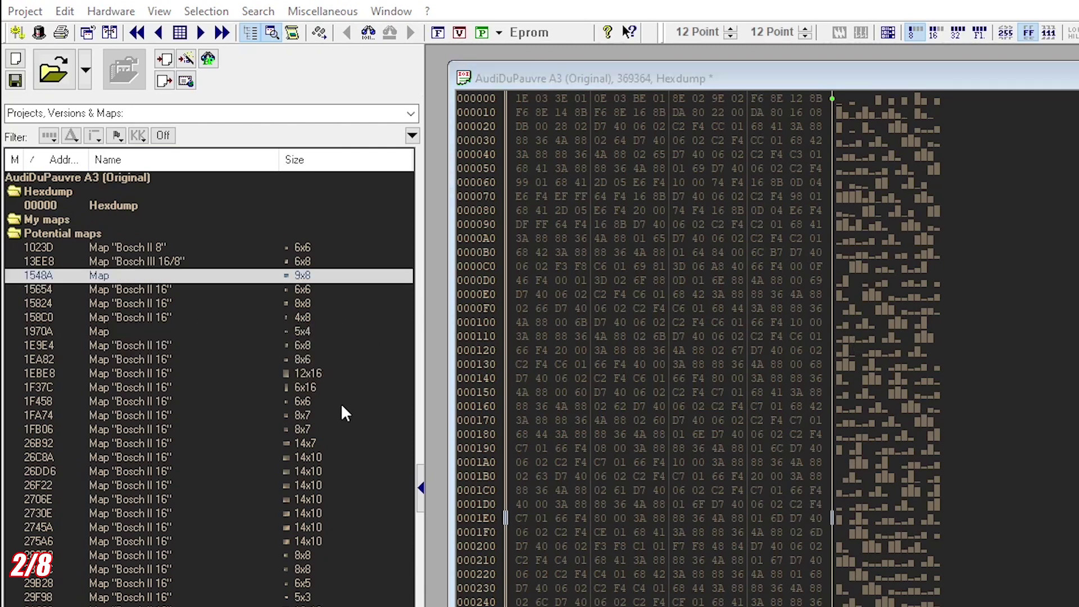
Select the hexdump rows at addresses 0000E0 and 0000F0.
{"action": "left_click", "coordinate": [481, 306]}
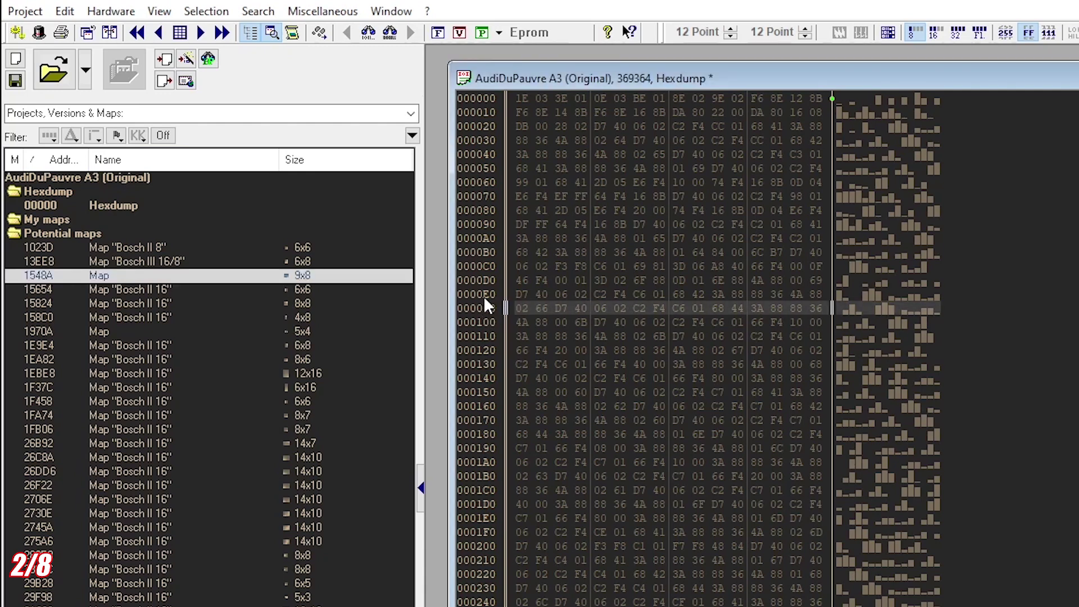
{"action": "left_click", "coordinate": [522, 294]}
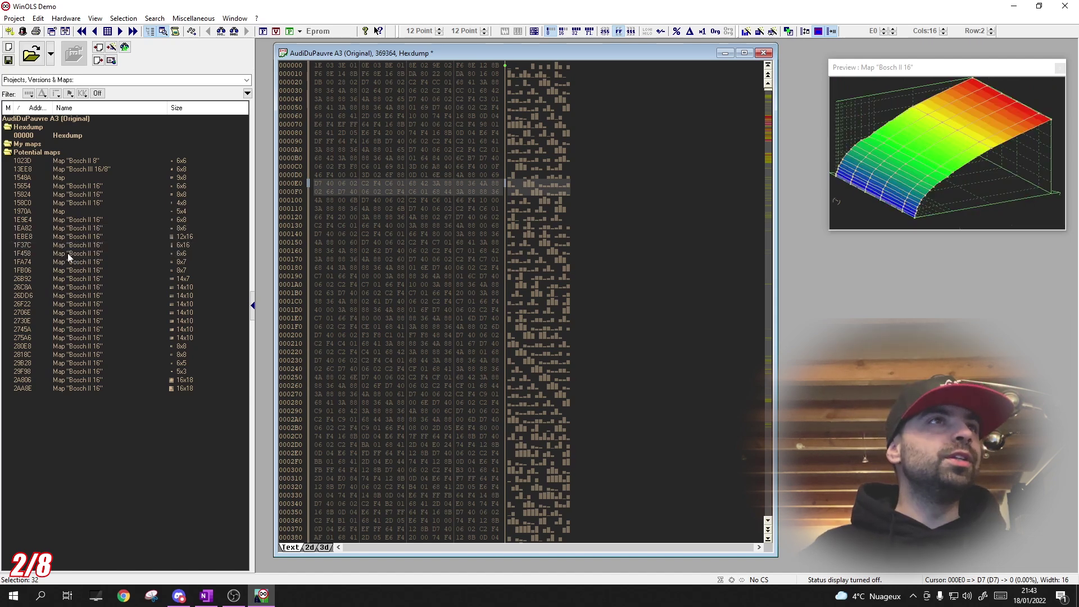
Open the 6x16 potential map at 1F37C, and enlarge and reposition its window over the hexdump.
{"action": "double_click", "coordinate": [74, 245]}
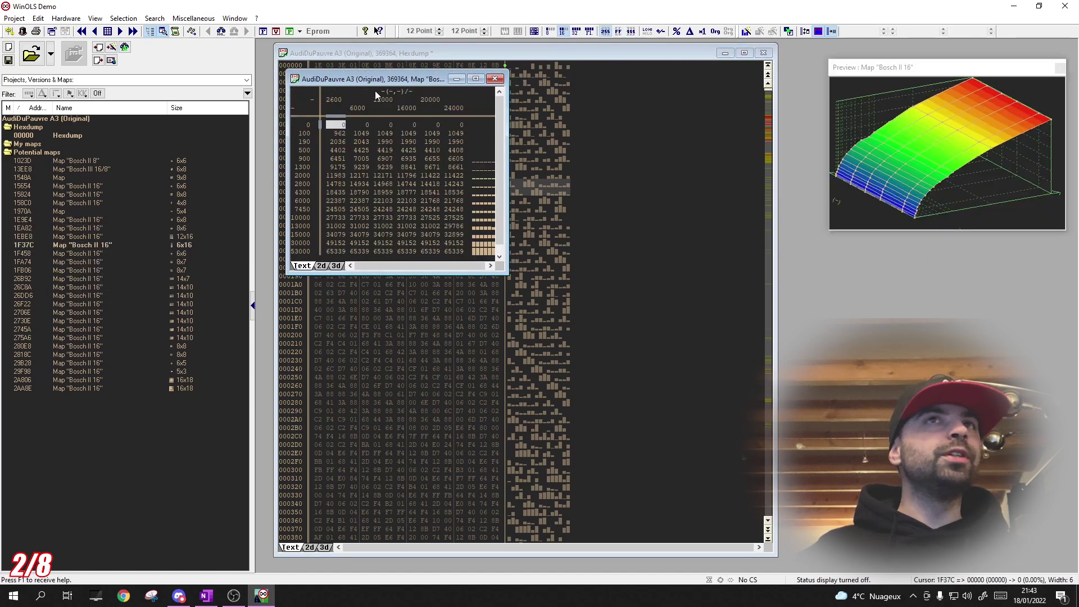
{"action": "left_click_drag", "start_coordinate": [502, 275], "coordinate": [741, 307]}
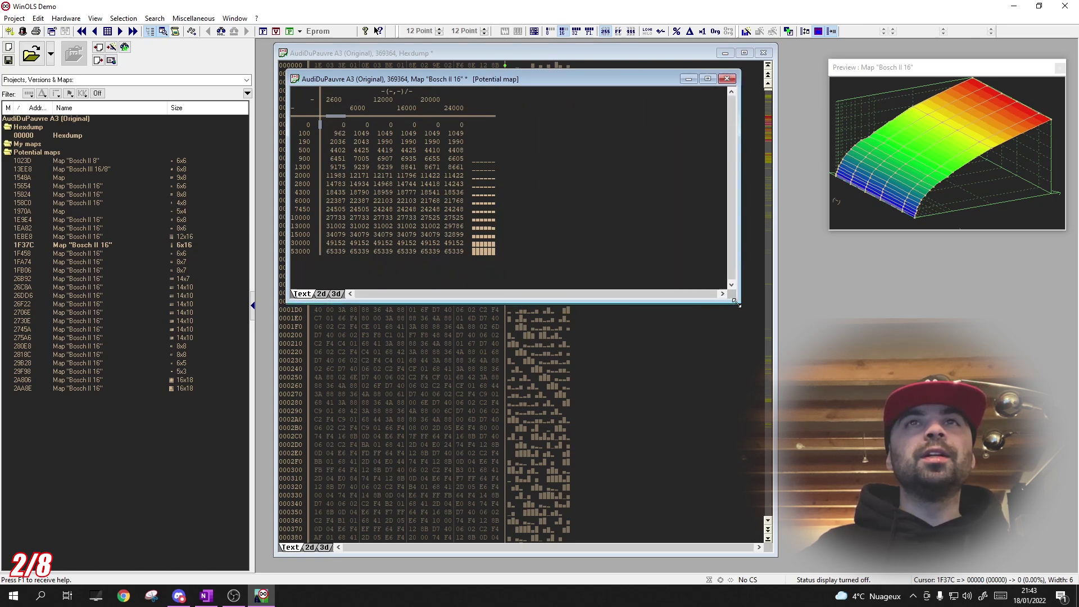
{"action": "left_click_drag", "start_coordinate": [447, 79], "coordinate": [529, 120]}
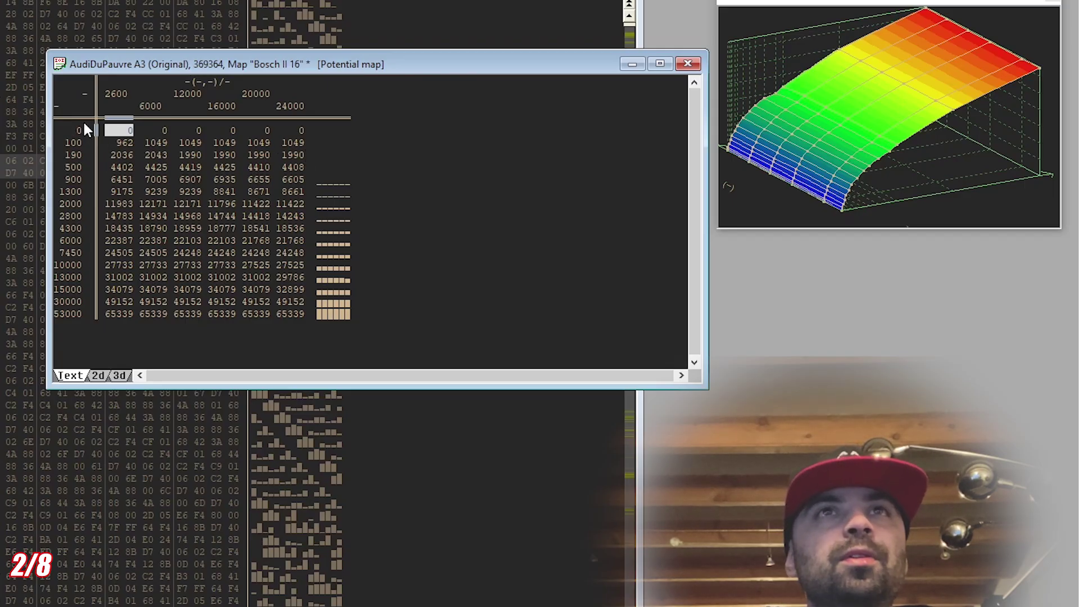
Swap the axes of the 1F37C map and restore them, twice, to compare both orientations in the table and 3D preview.
{"action": "right_click", "coordinate": [139, 154]}
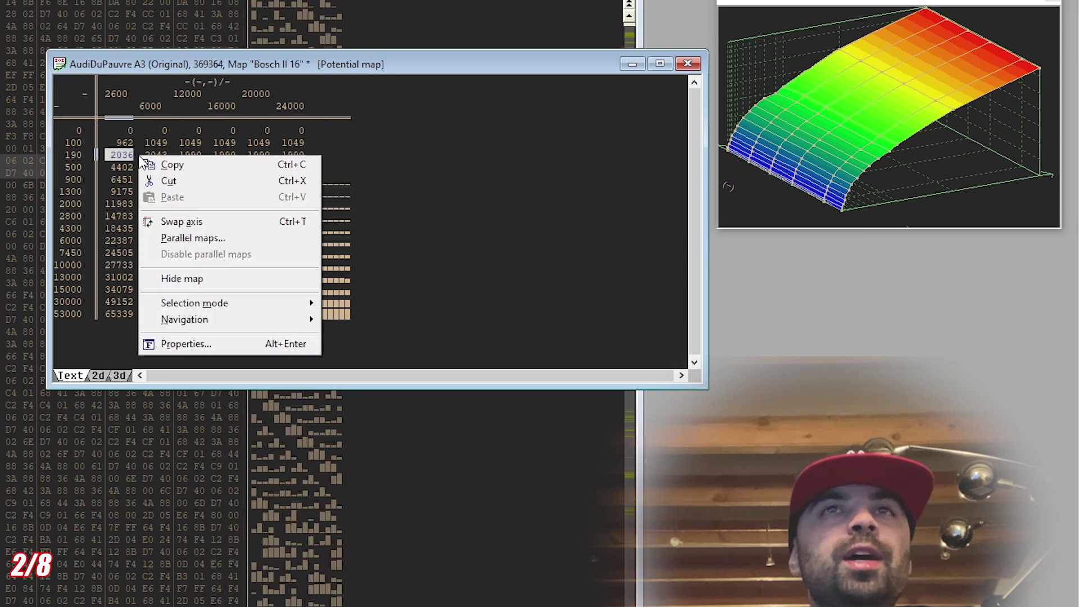
{"action": "left_click", "coordinate": [194, 226]}
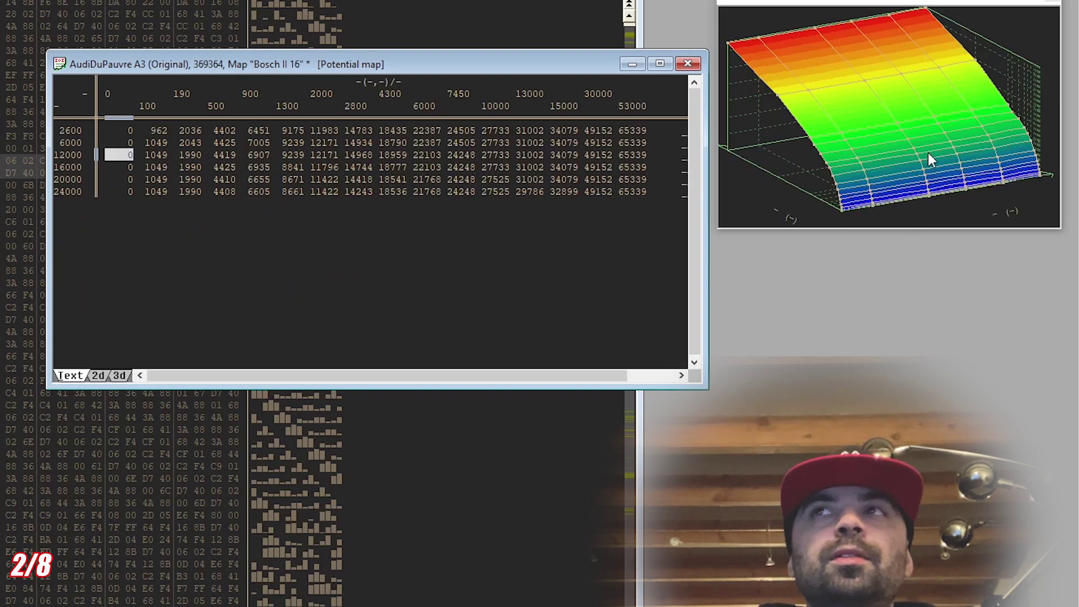
{"action": "right_click", "coordinate": [239, 155]}
{"action": "left_click", "coordinate": [273, 218]}
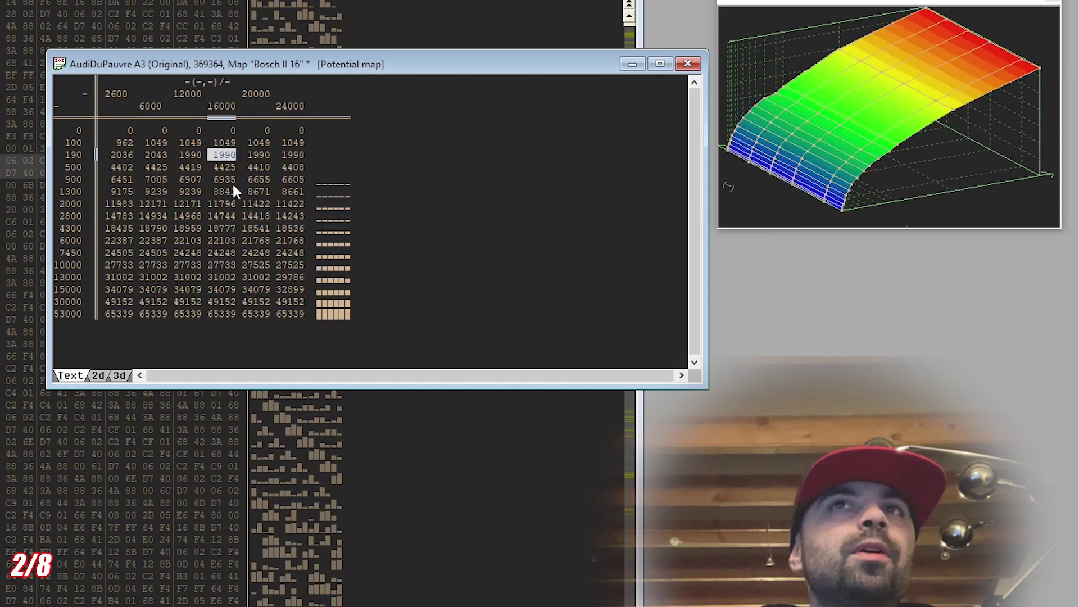
{"action": "right_click", "coordinate": [229, 185]}
{"action": "left_click", "coordinate": [280, 248]}
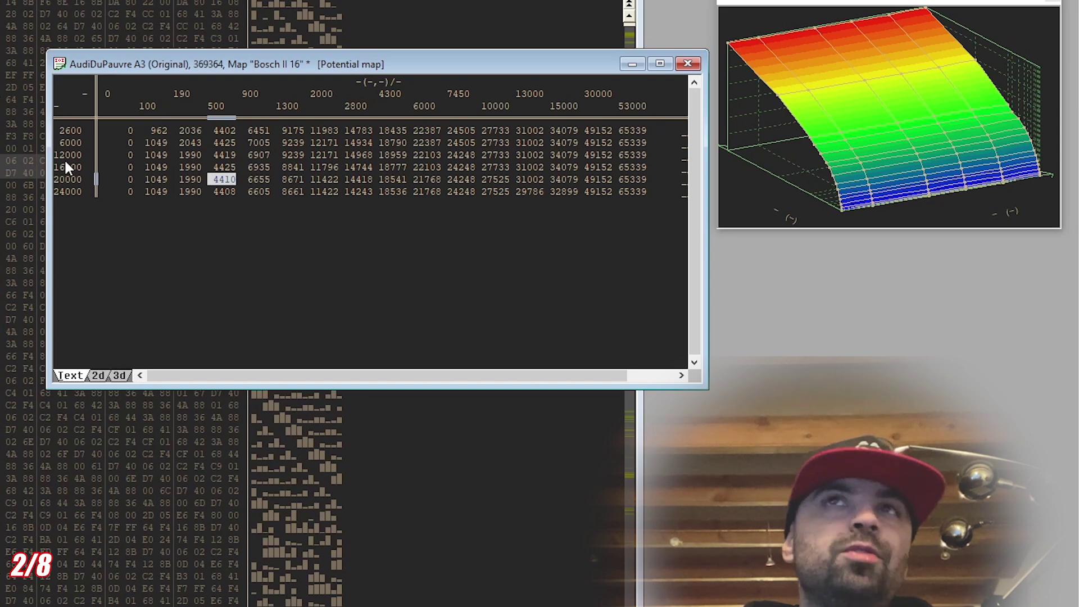
{"action": "right_click", "coordinate": [244, 157]}
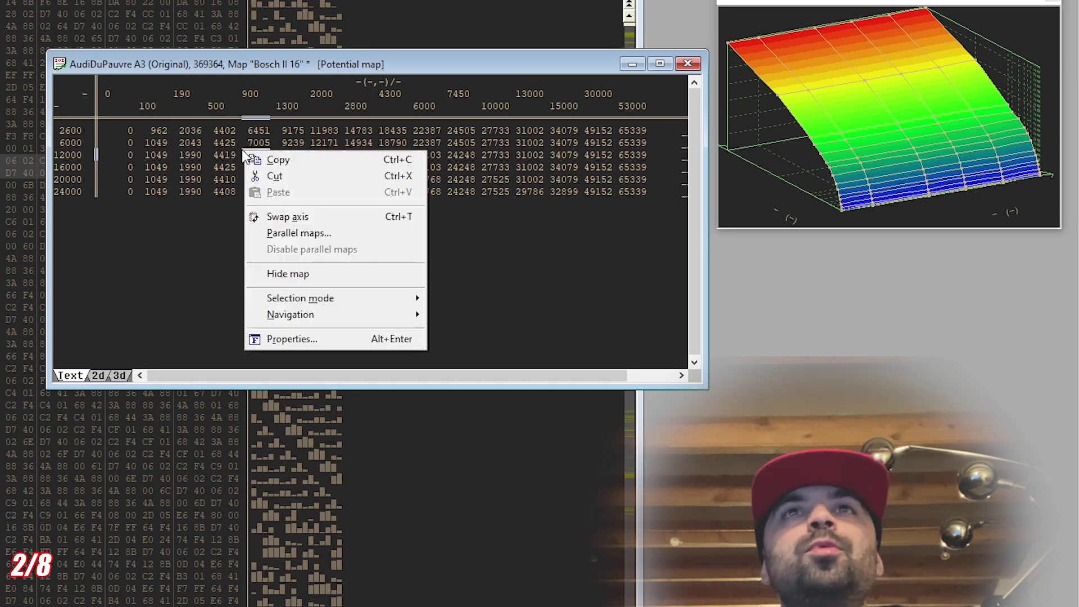
{"action": "left_click", "coordinate": [273, 217]}
{"action": "key", "text": "Right"}
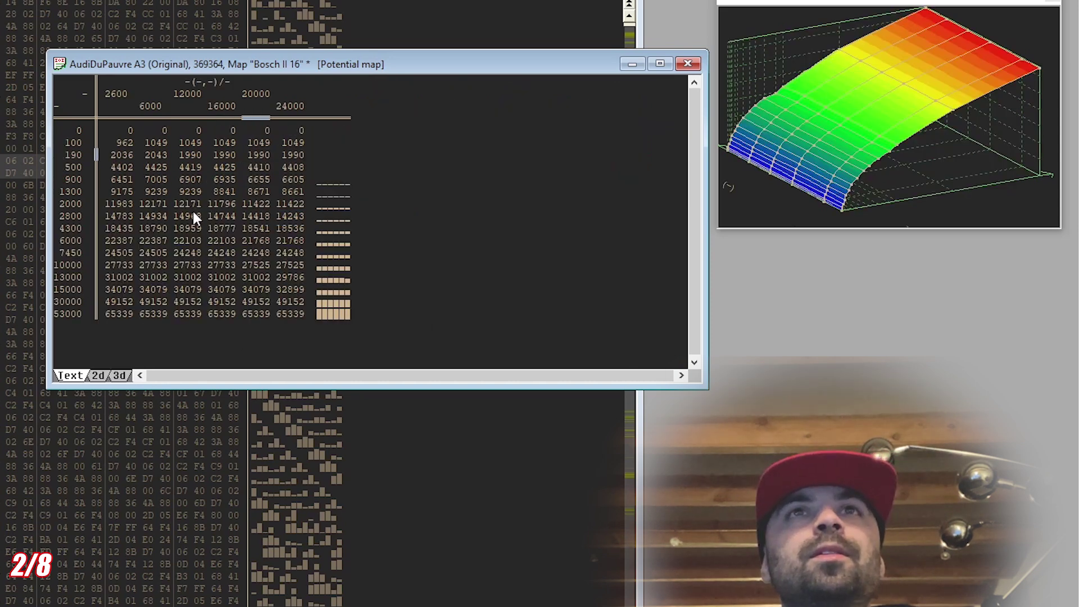
Swap the 1F37C map's axes to the 16x6 layout, switching back once to compare the sizes in the map list.
{"action": "right_click", "coordinate": [192, 209]}
{"action": "left_click", "coordinate": [259, 279]}
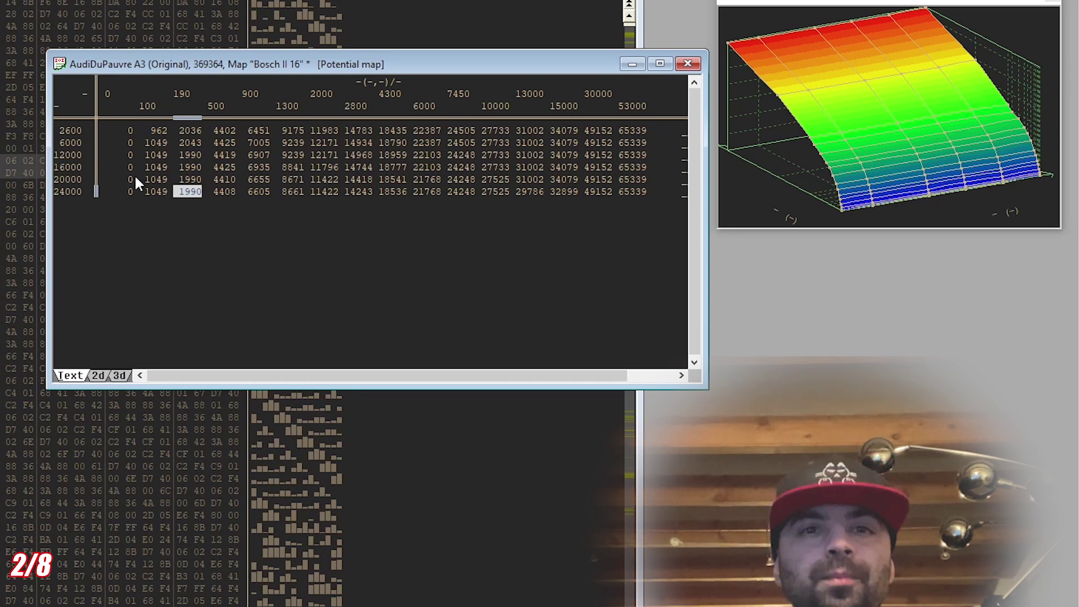
{"action": "left_click", "coordinate": [296, 167]}
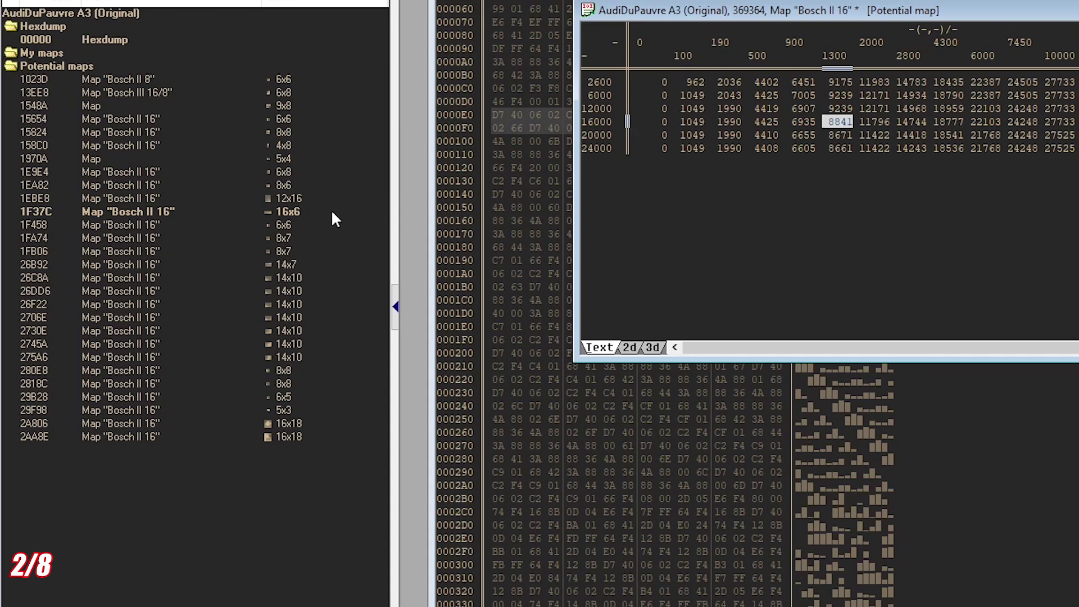
{"action": "right_click", "coordinate": [714, 110]}
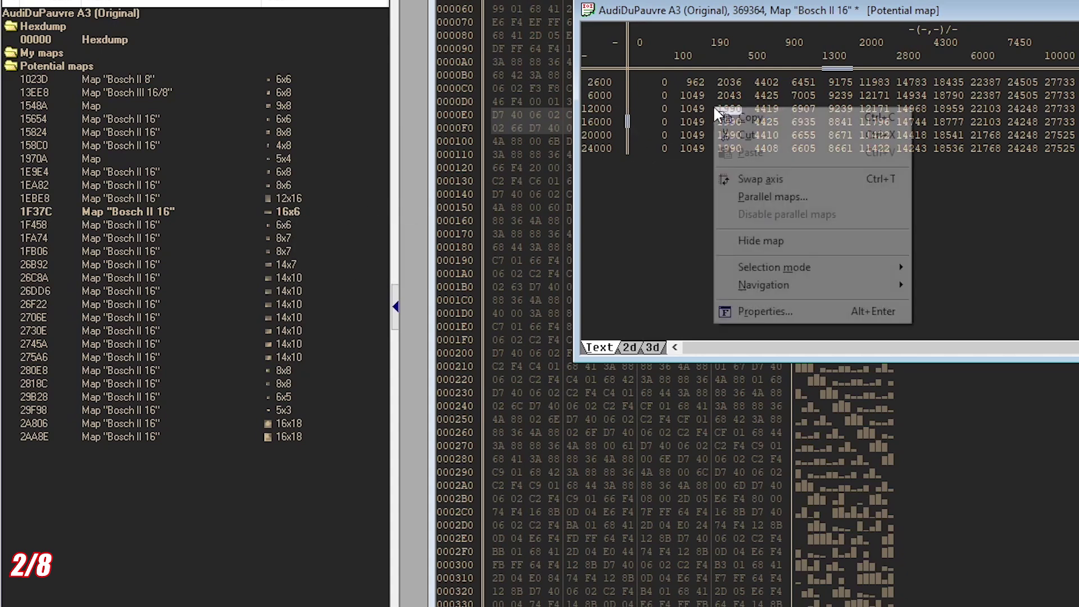
{"action": "left_click", "coordinate": [741, 179]}
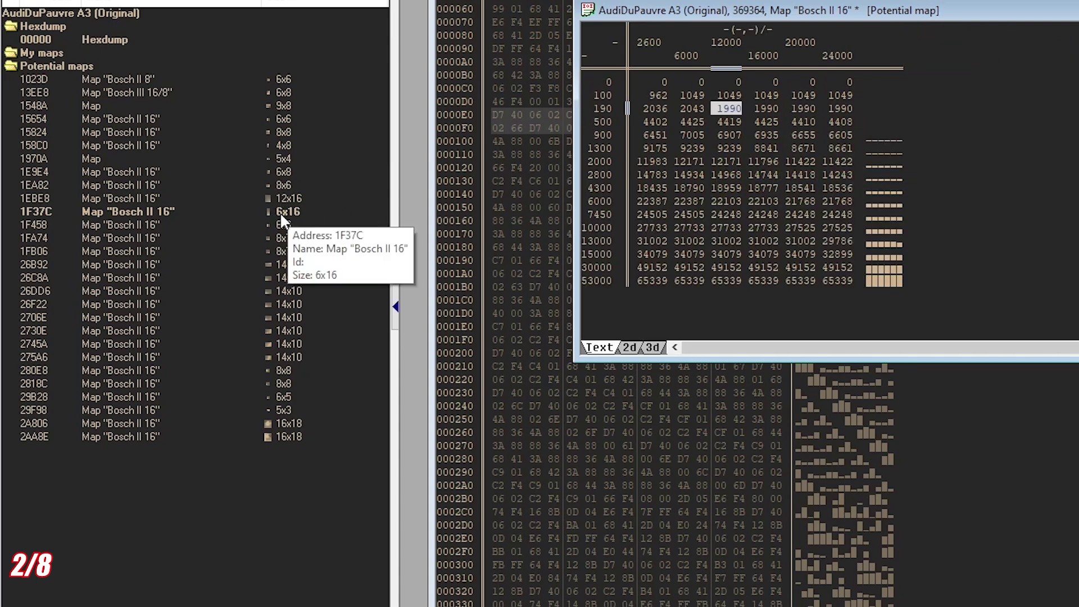
{"action": "right_click", "coordinate": [696, 171]}
{"action": "left_click", "coordinate": [756, 243]}
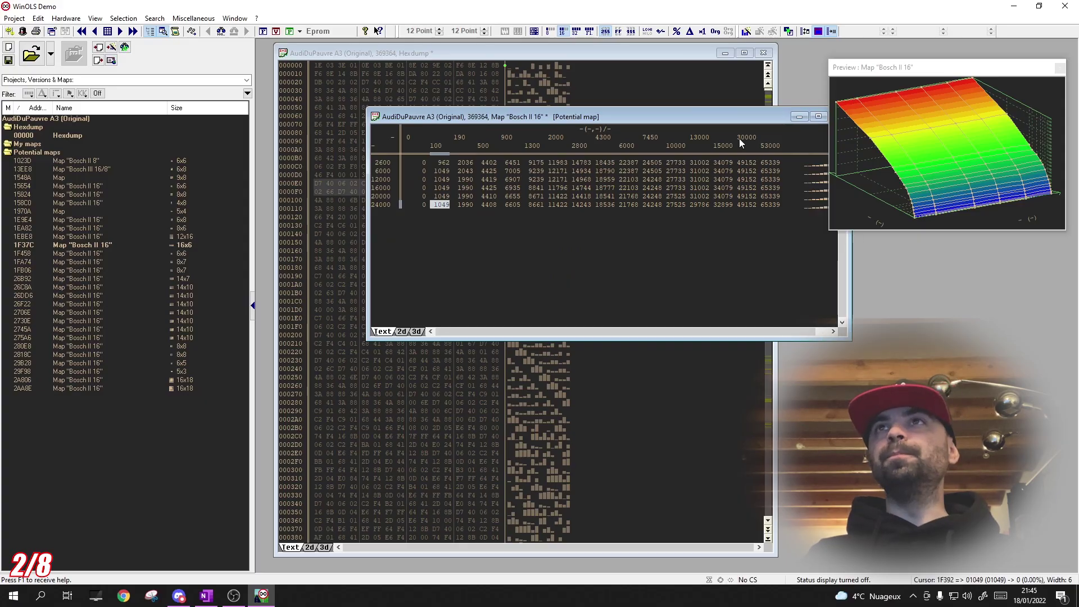
Reposition and widen the 1F37C map window, and display both bar graphs and text characters beside the values.
{"action": "left_click_drag", "start_coordinate": [720, 117], "coordinate": [634, 108]}
{"action": "left_click_drag", "start_coordinate": [773, 269], "coordinate": [806, 269]}
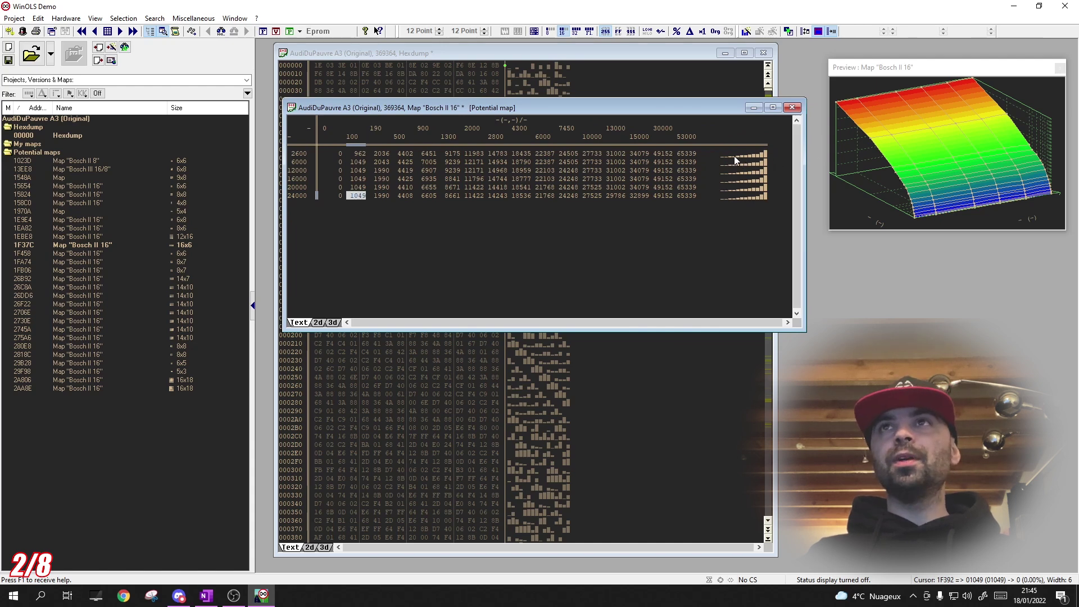
{"action": "left_click_drag", "start_coordinate": [806, 177], "coordinate": [862, 177]}
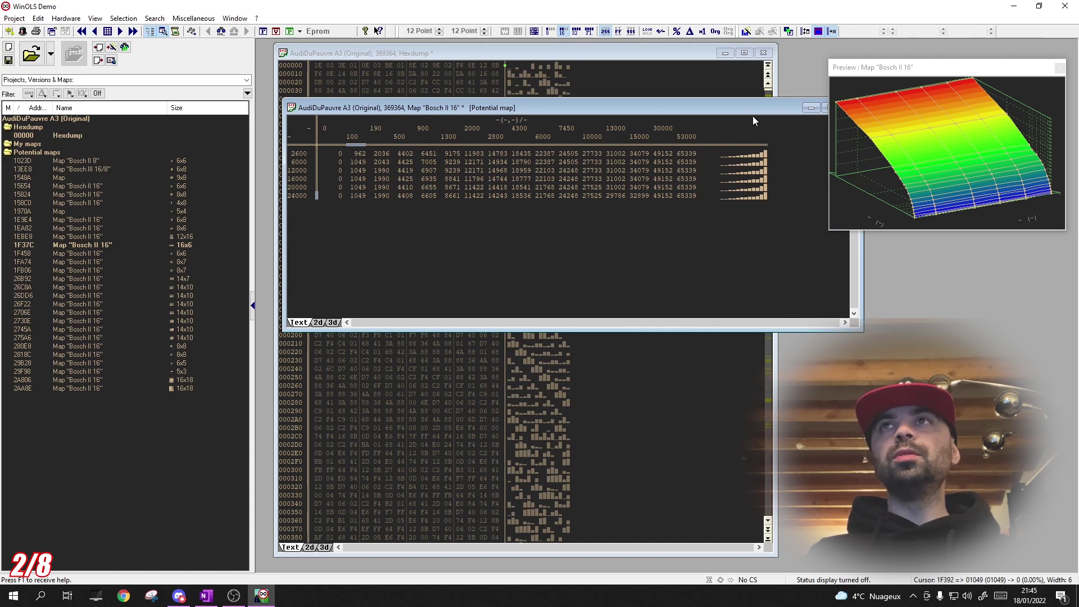
{"action": "left_click_drag", "start_coordinate": [743, 107], "coordinate": [720, 100]}
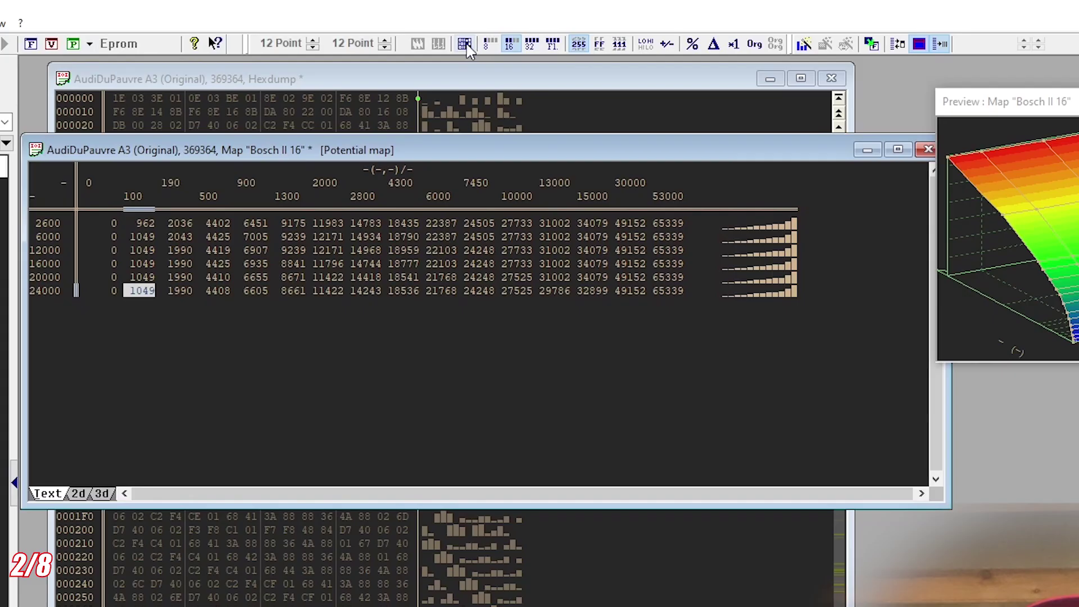
{"action": "left_click", "coordinate": [466, 45]}
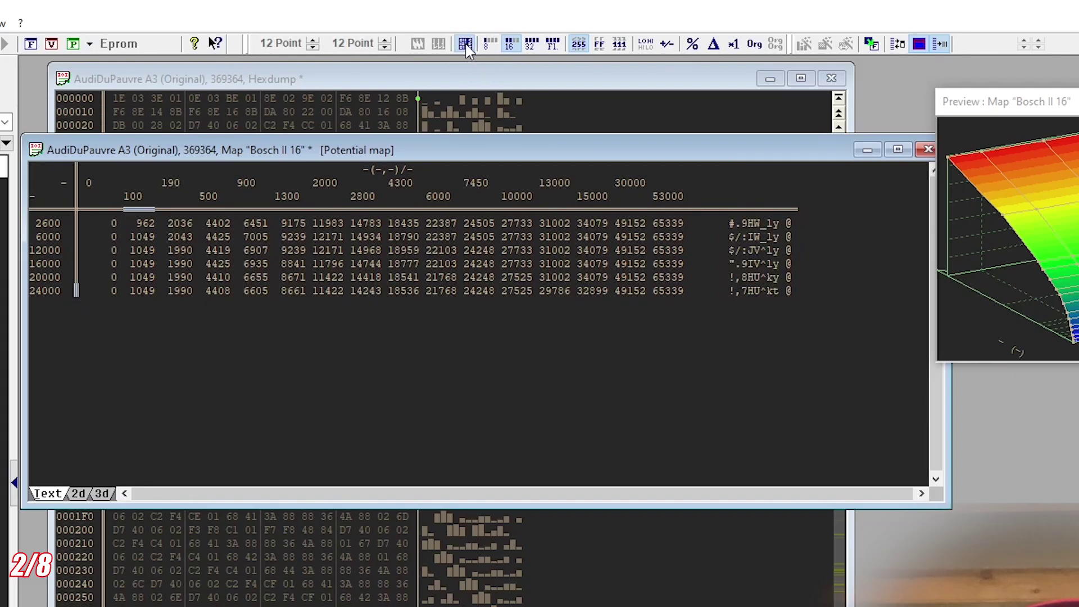
{"action": "left_click", "coordinate": [467, 45]}
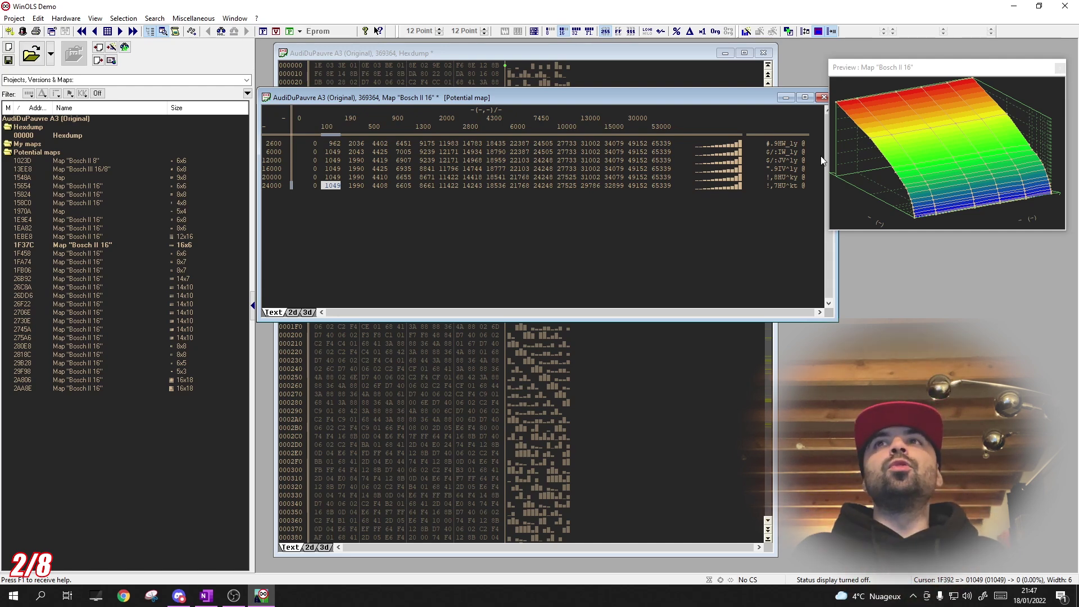
Show only bar graphs beside the 1F37C map values and enlarge the text size to 22 points.
{"action": "left_click", "coordinate": [552, 32]}
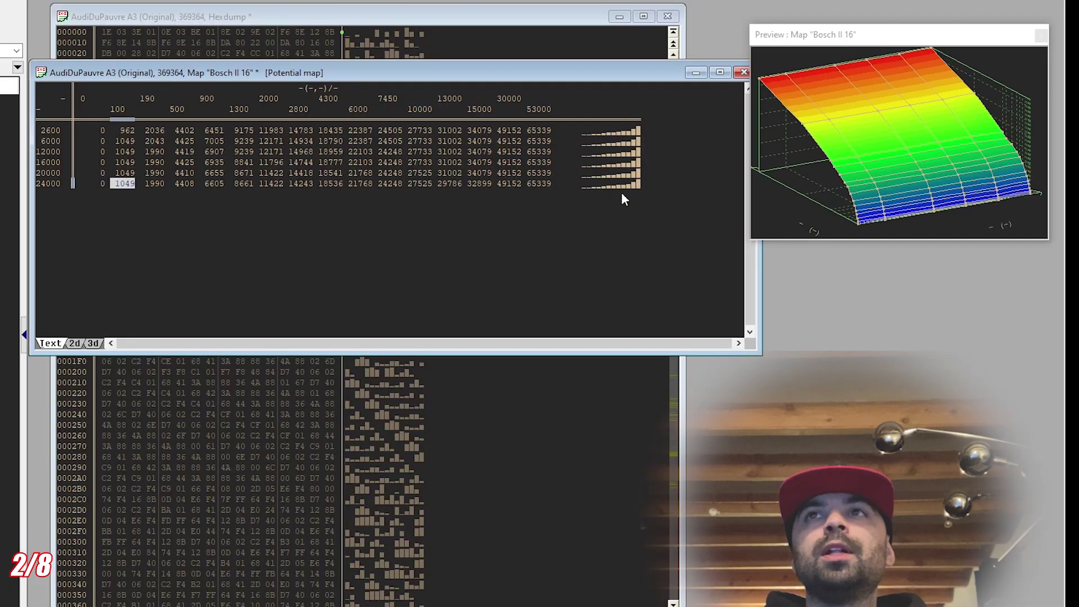
{"action": "scroll", "coordinate": [576, 175], "scroll_direction": "up", "scroll_amount": 4}
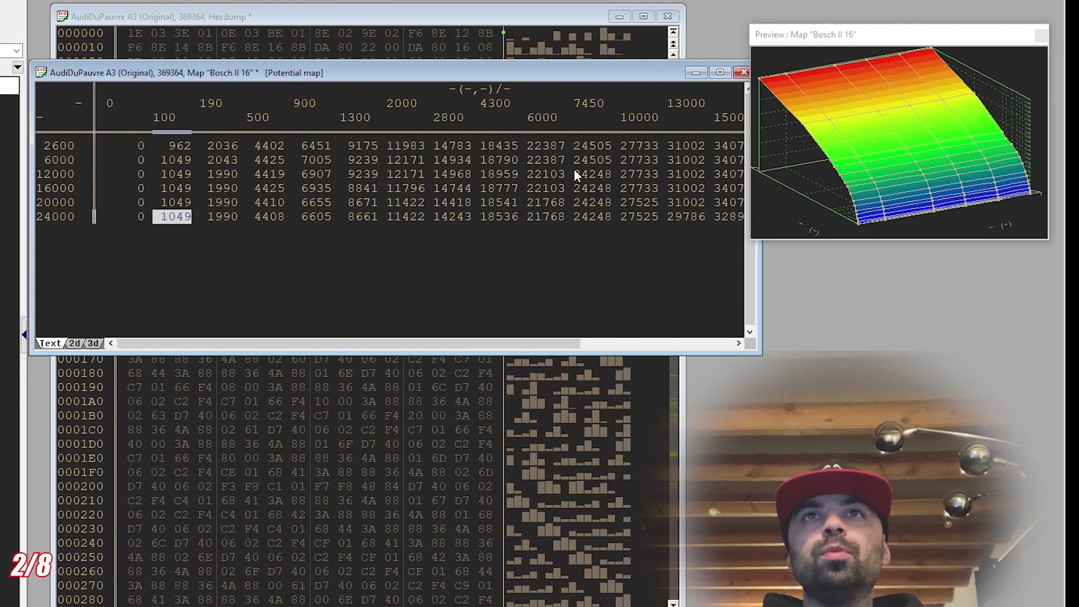
{"action": "scroll", "coordinate": [602, 256], "scroll_direction": "up", "scroll_amount": 1}
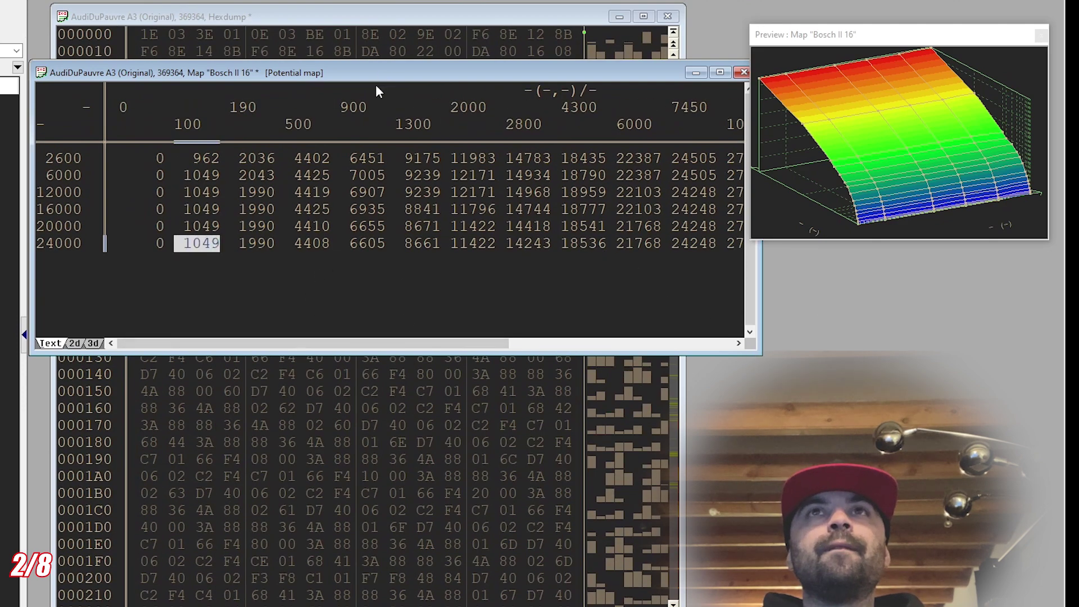
Move the 1F37C map window lower and widen it to show every column, clear of the repositioned 3D preview.
{"action": "left_click_drag", "start_coordinate": [381, 82], "coordinate": [400, 203]}
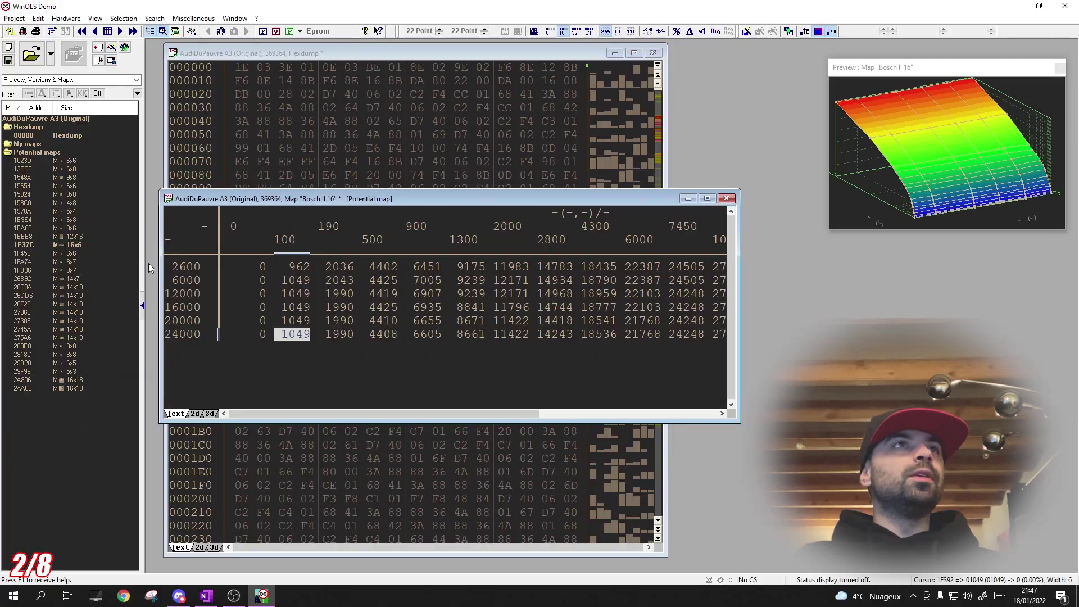
{"action": "left_click_drag", "start_coordinate": [740, 366], "coordinate": [1075, 365]}
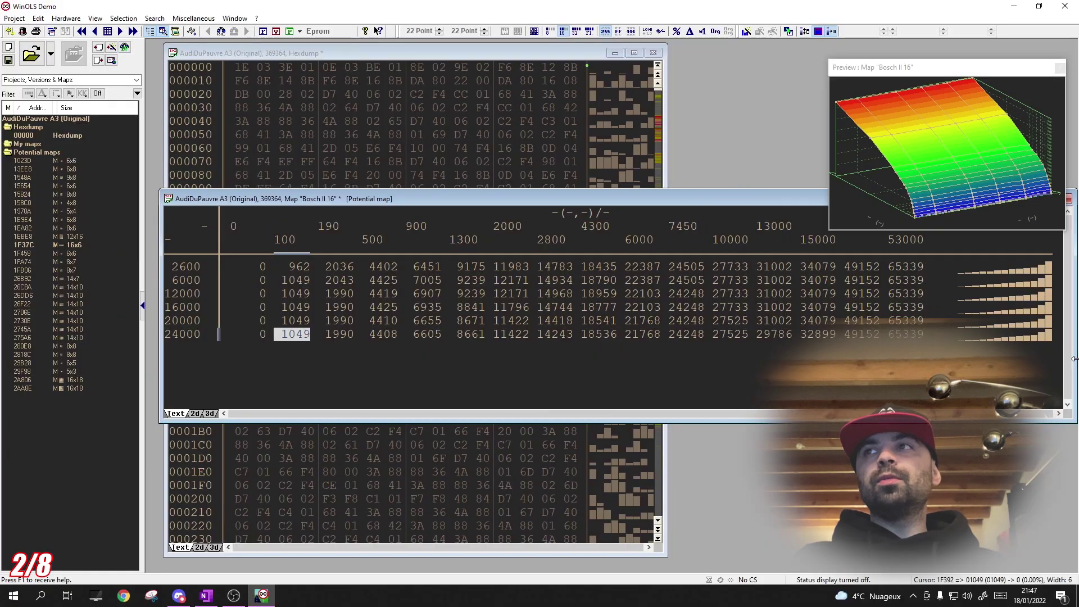
{"action": "left_click_drag", "start_coordinate": [868, 71], "coordinate": [851, 42]}
{"action": "left_click_drag", "start_coordinate": [724, 198], "coordinate": [718, 214]}
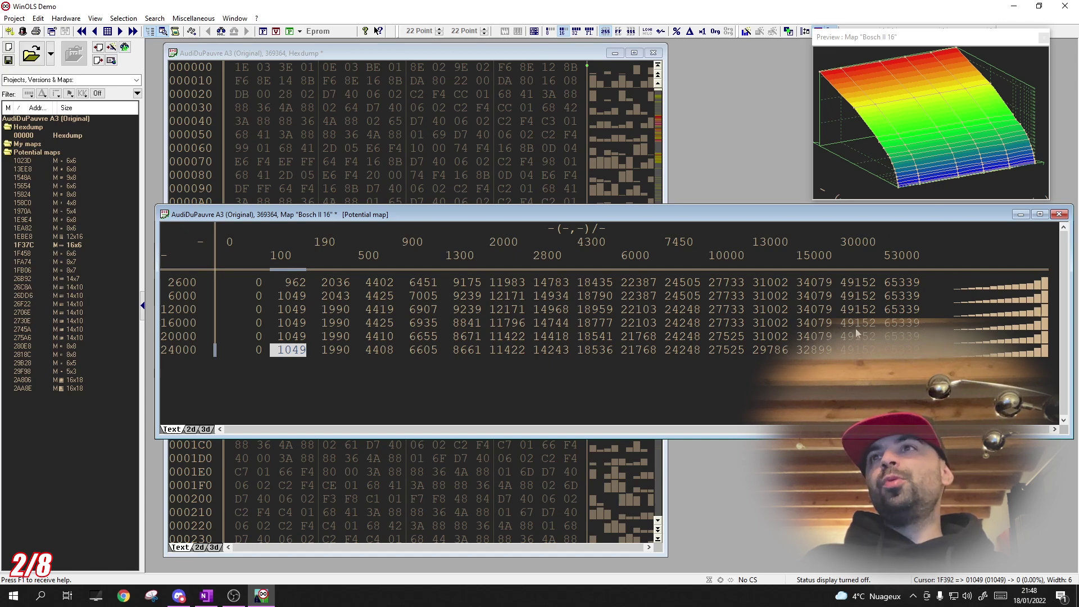
Examine the tallest bars in the 1F37C map's bar graphs and the matching high-end cells of the 24000 row.
{"action": "left_click", "coordinate": [1037, 291]}
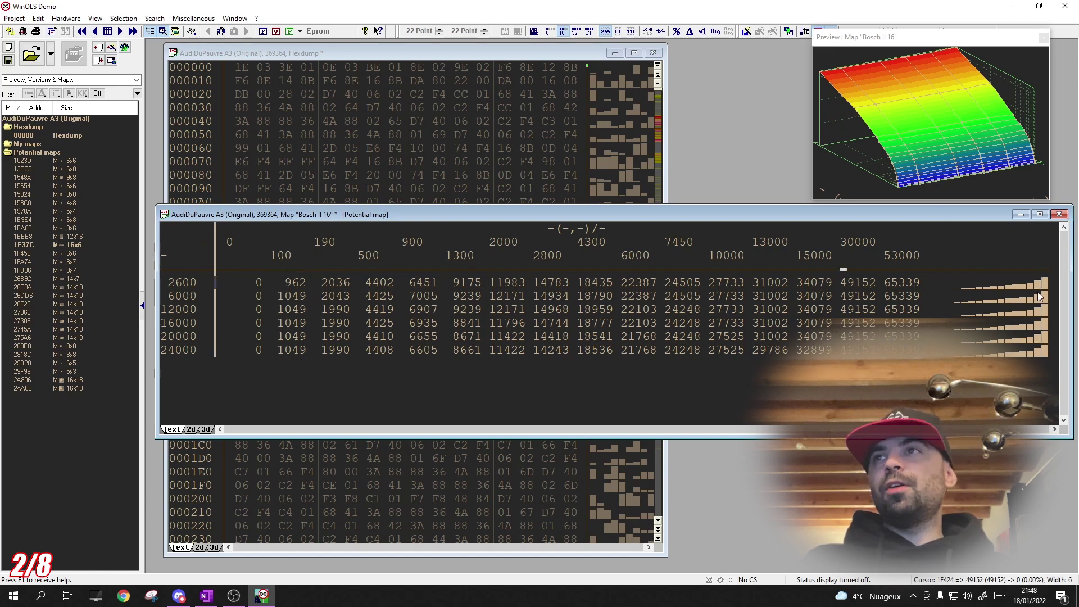
{"action": "left_click", "coordinate": [1042, 354]}
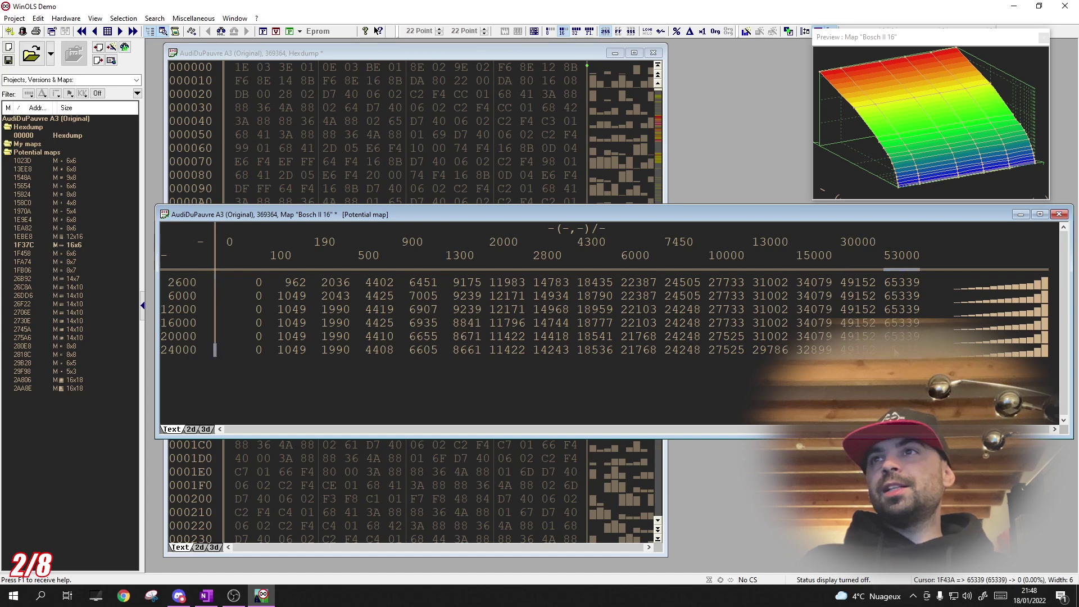
{"action": "left_click", "coordinate": [875, 350]}
{"action": "key", "text": "Left"}
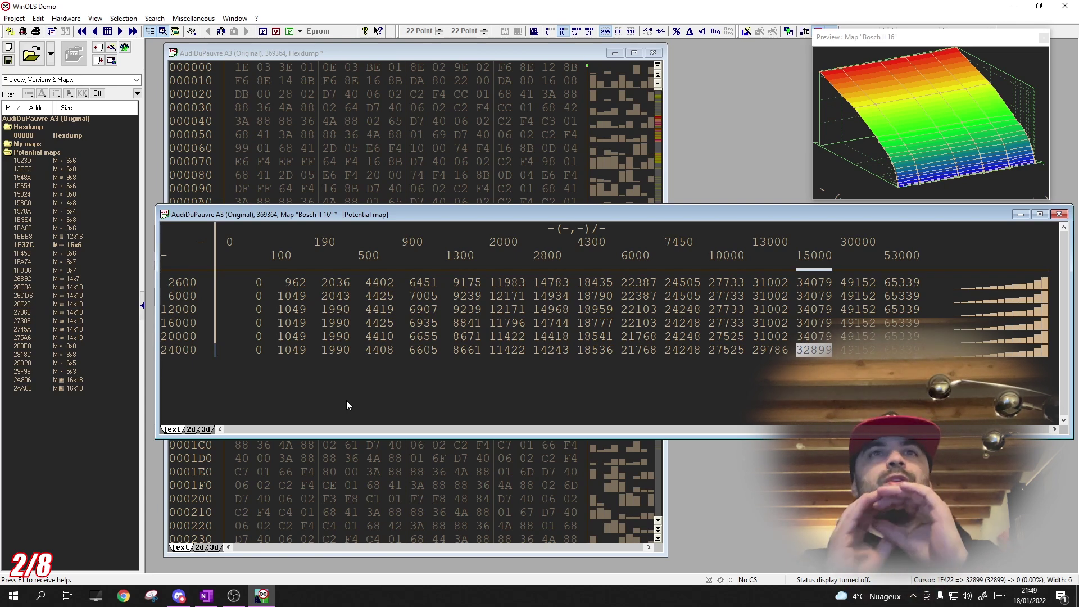
Examine individual cells in the 16000, 20000 and 24000 rows of the 1F37C map.
{"action": "left_click", "coordinate": [380, 336]}
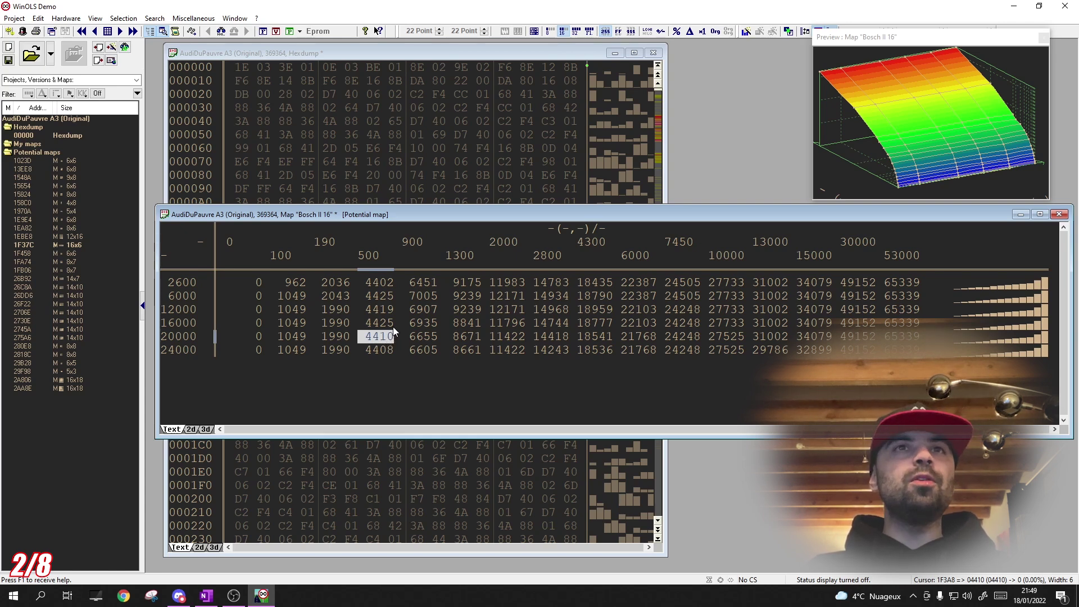
{"action": "left_click", "coordinate": [391, 323]}
{"action": "left_click", "coordinate": [413, 327]}
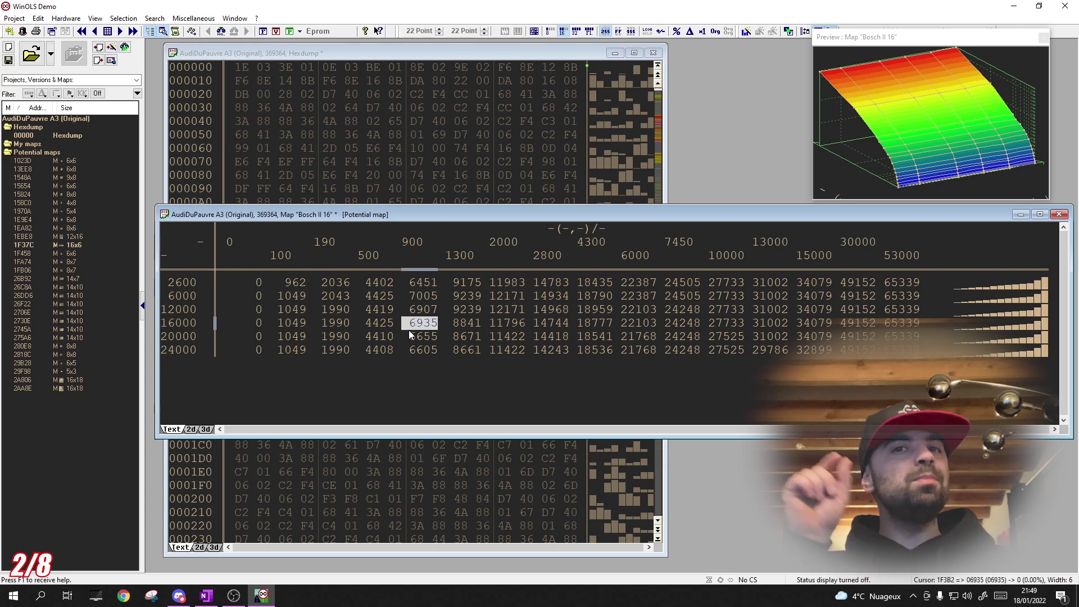
{"action": "left_click", "coordinate": [377, 326]}
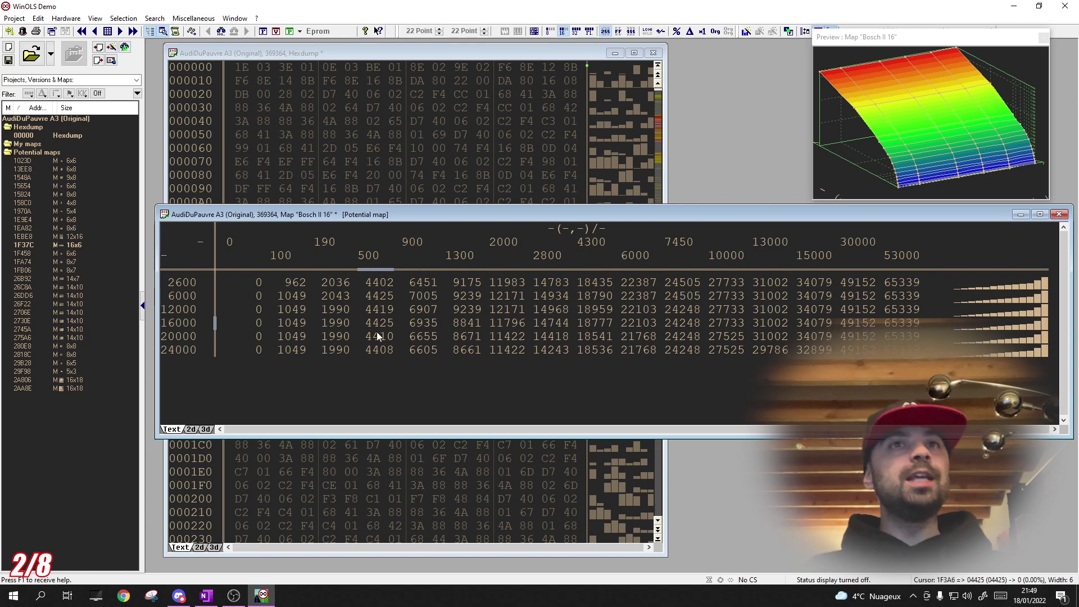
{"action": "left_click", "coordinate": [389, 335]}
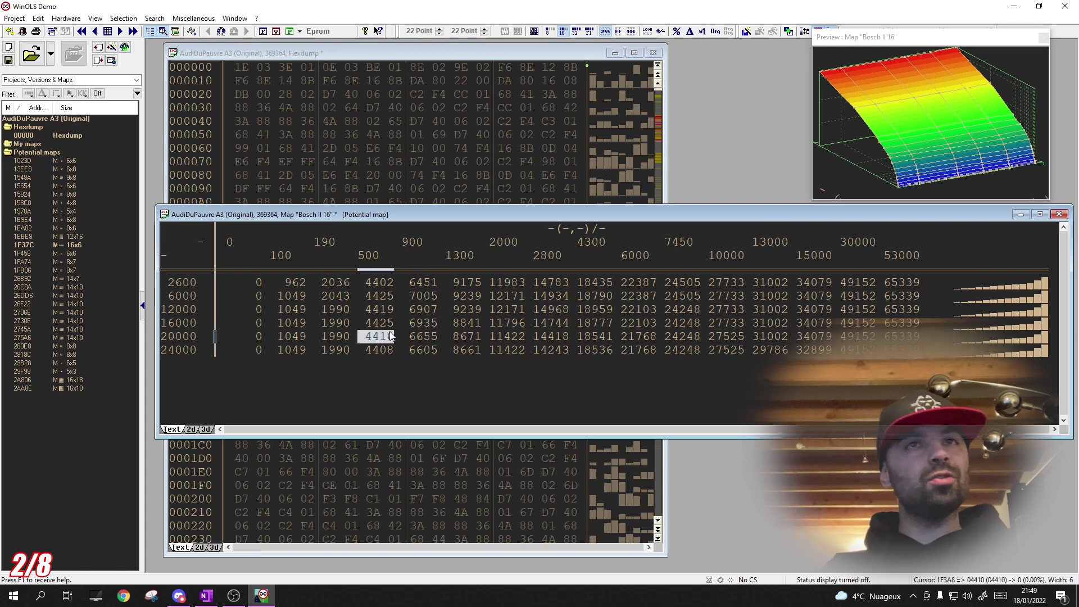
{"action": "left_click", "coordinate": [467, 348]}
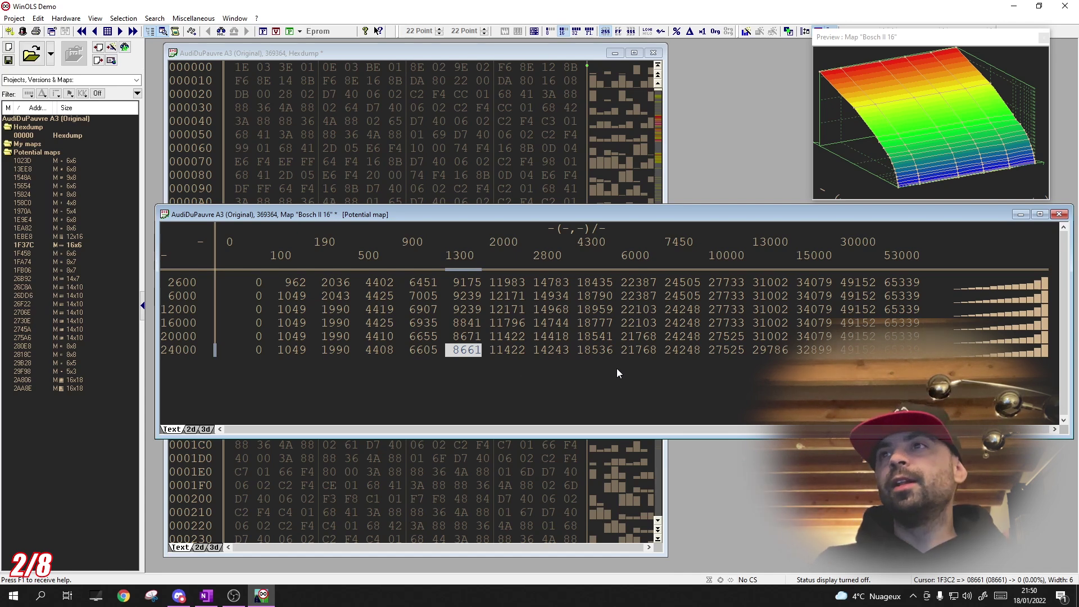
{"action": "left_click_drag", "start_coordinate": [594, 349], "coordinate": [639, 349]}
Show text characters alone beside the 1F37C values, switch to both bars and text, and compare the two displays.
{"action": "left_click", "coordinate": [570, 32]}
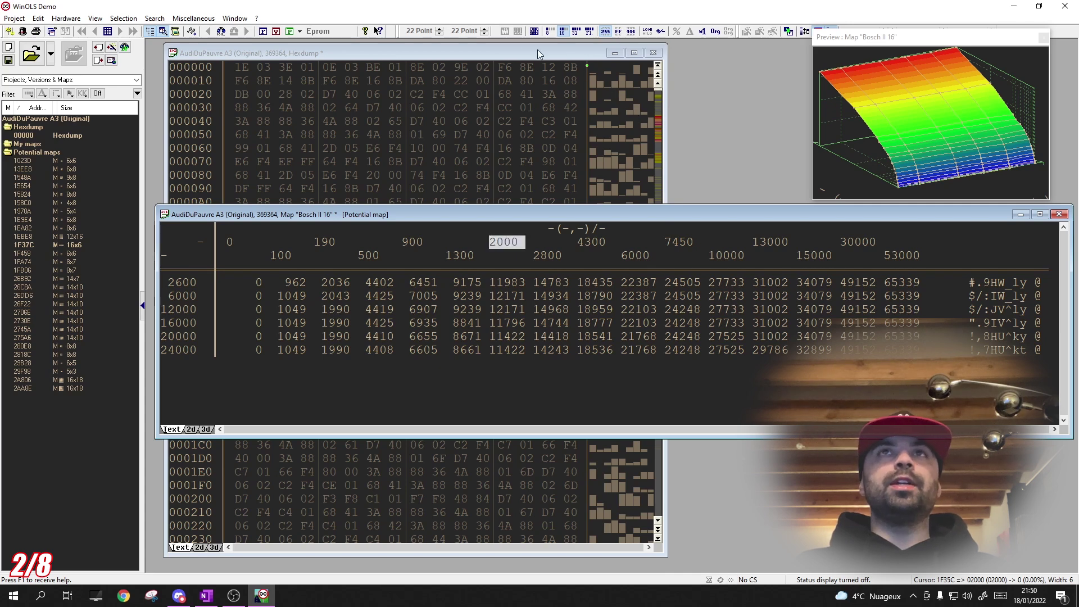
{"action": "left_click", "coordinate": [532, 32]}
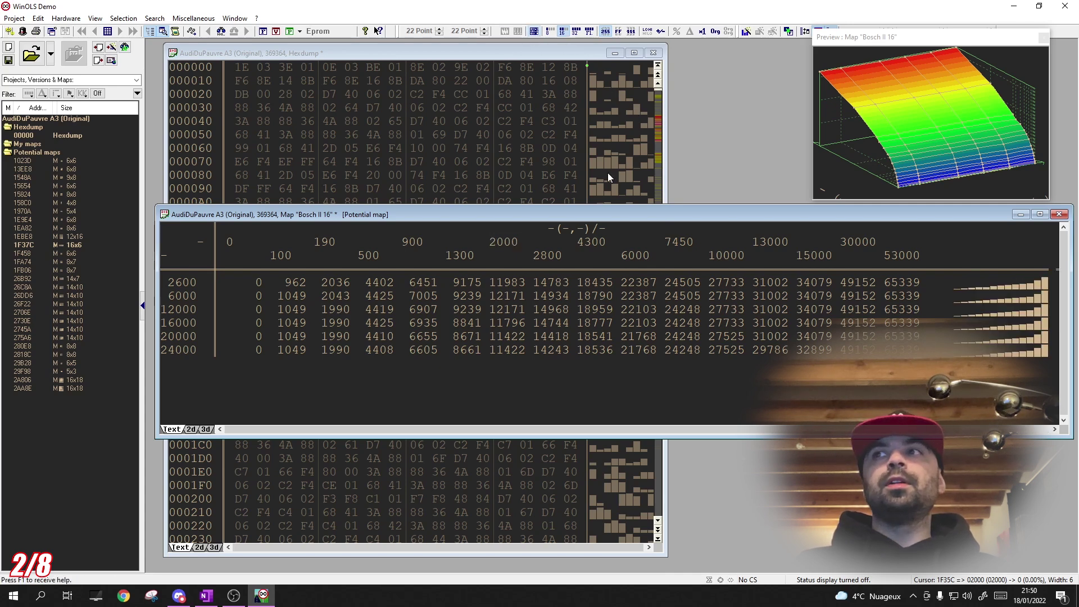
{"action": "left_click_drag", "start_coordinate": [618, 430], "coordinate": [771, 290]}
{"action": "scroll", "coordinate": [771, 288], "scroll_direction": "right", "scroll_amount": 3}
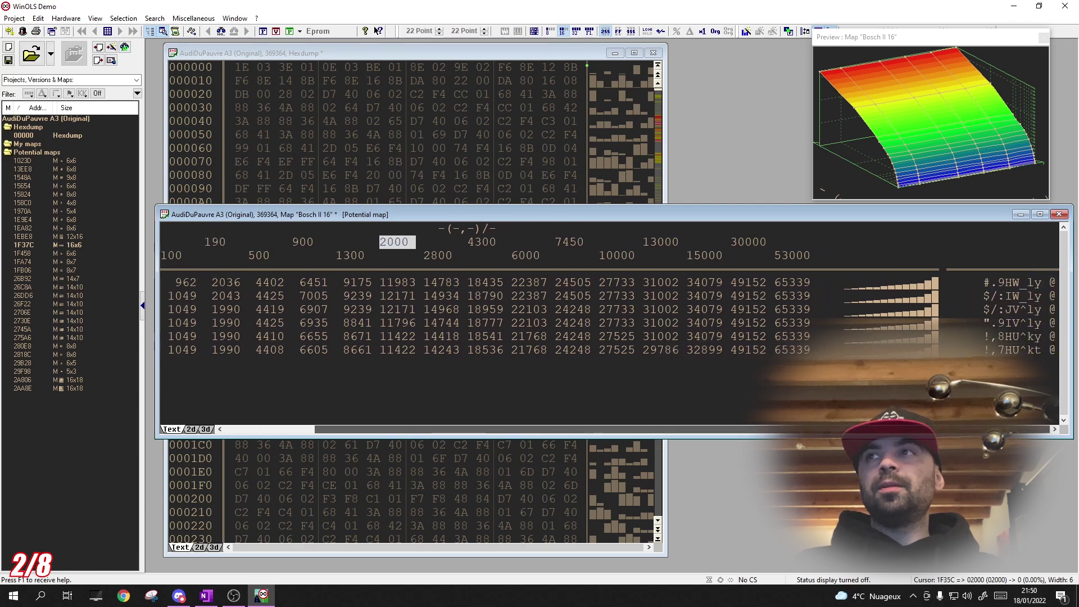
{"action": "left_click", "coordinate": [939, 352]}
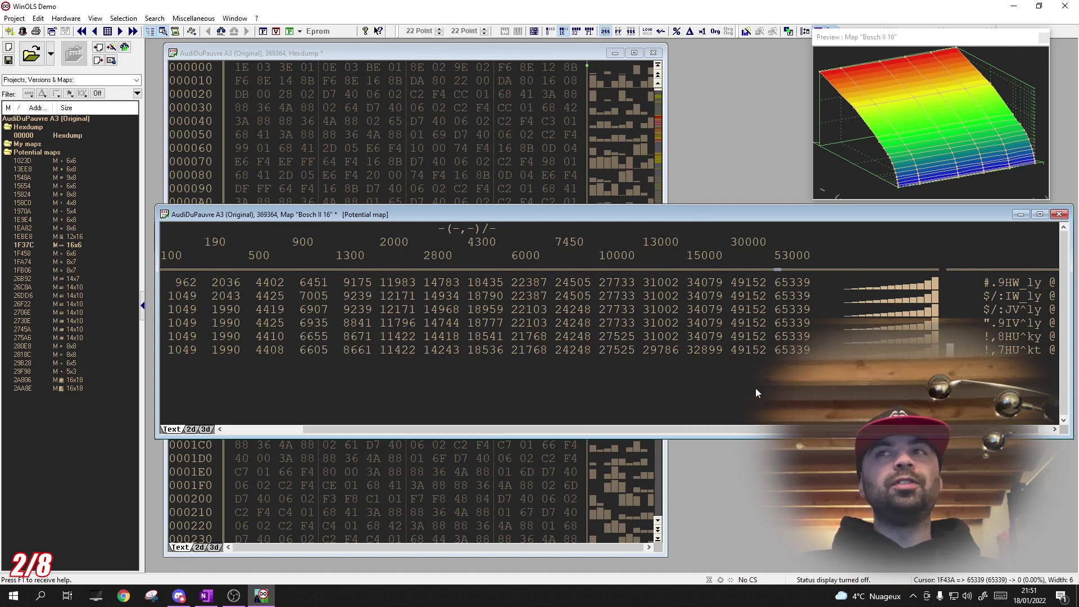
{"action": "left_click_drag", "start_coordinate": [329, 431], "coordinate": [267, 431]}
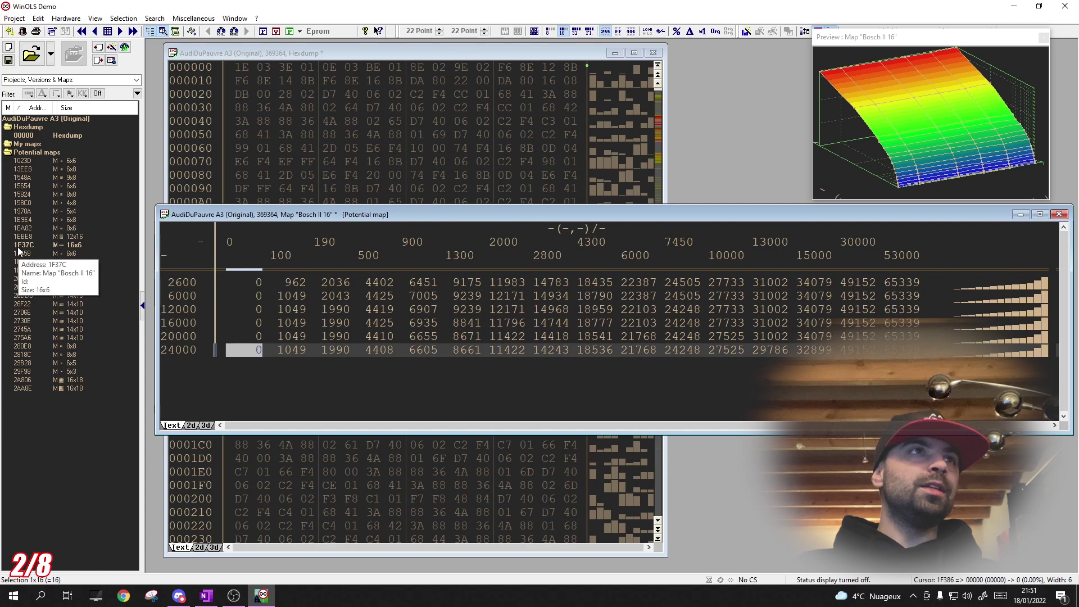
Open the properties of the 1F37C map and reposition the dialog to examine its settings alongside the table.
{"action": "left_click", "coordinate": [253, 285]}
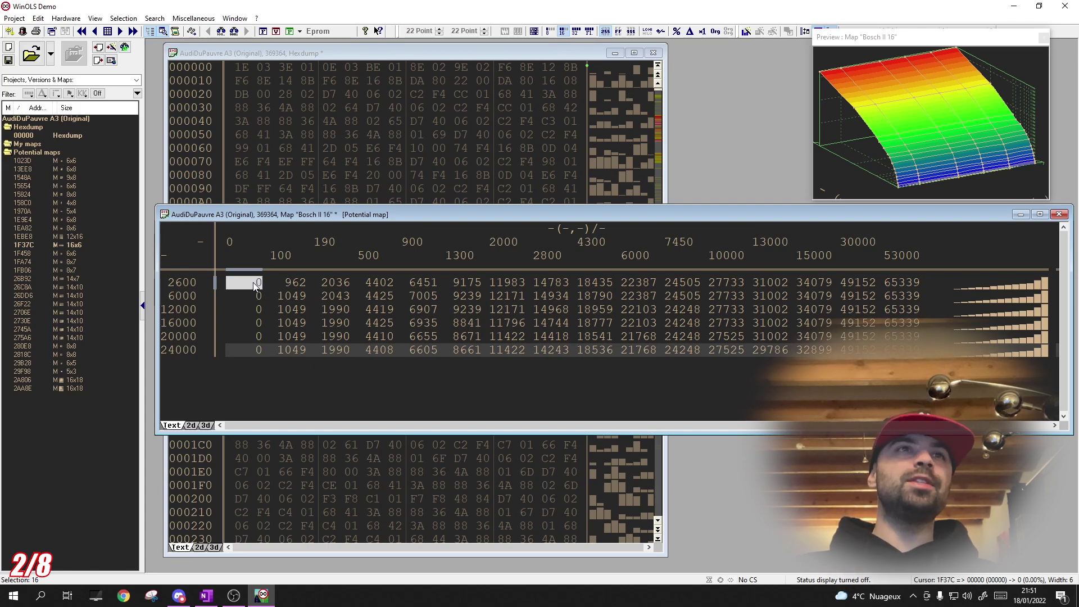
{"action": "key", "text": "alt+Tab"}
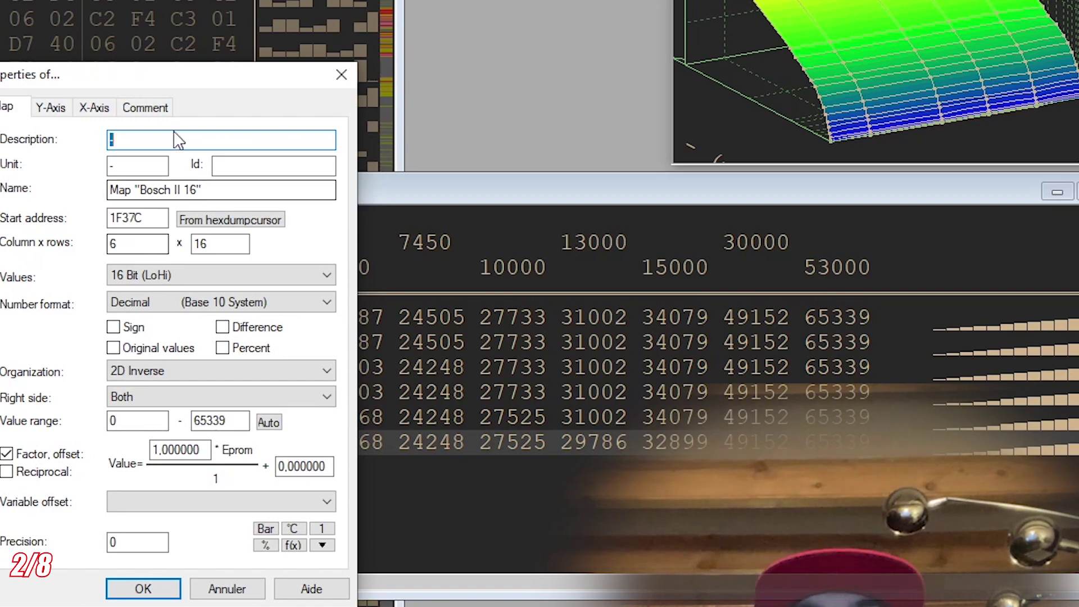
{"action": "left_click_drag", "start_coordinate": [137, 83], "coordinate": [181, 39]}
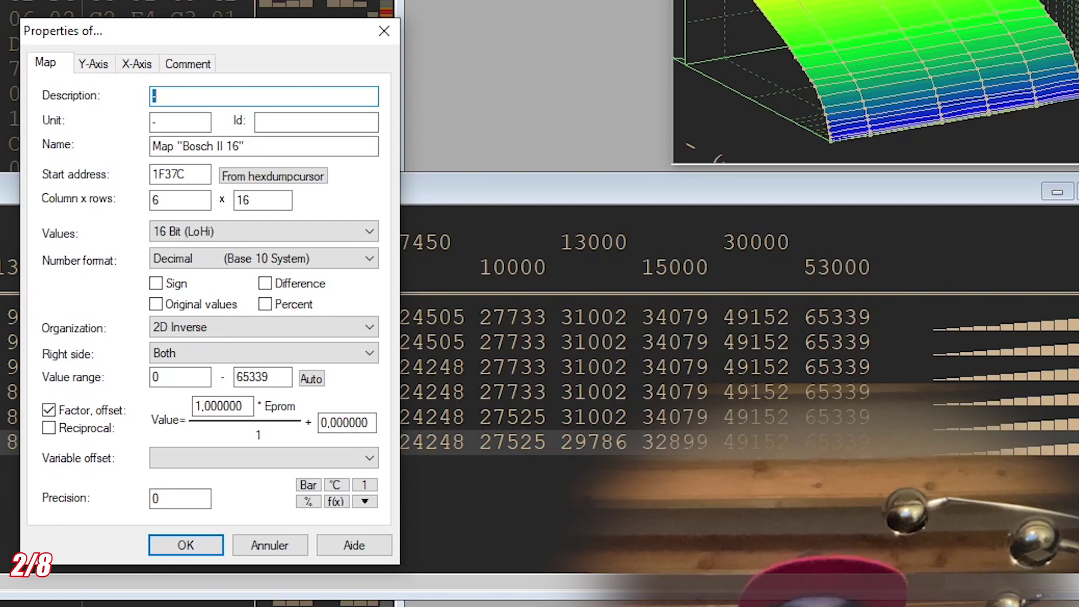
{"action": "mouse_move", "coordinate": [272, 43]}
{"action": "left_mouse_down"}
{"action": "mouse_move", "coordinate": [461, 214]}
{"action": "mouse_move", "coordinate": [291, 29]}
{"action": "mouse_move", "coordinate": [279, 61]}
{"action": "left_mouse_up"}
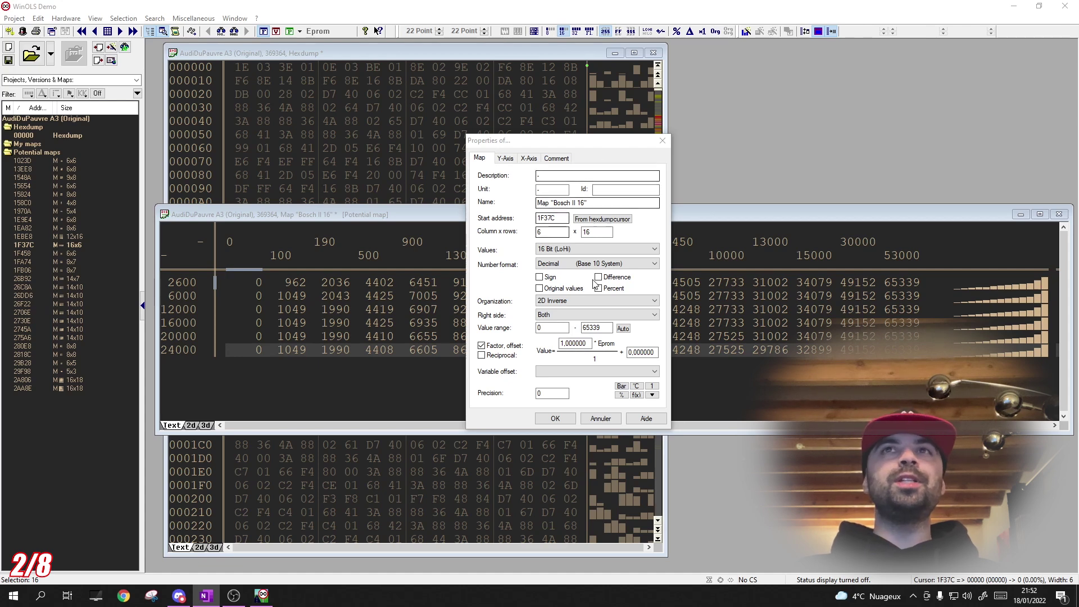
{"action": "left_click_drag", "start_coordinate": [521, 147], "coordinate": [583, 464]}
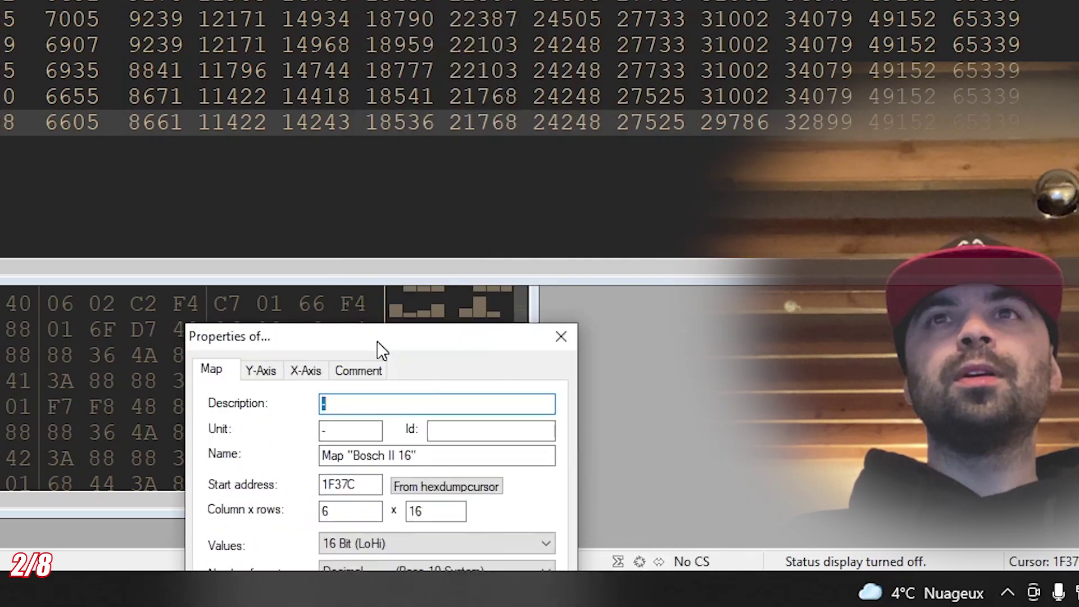
{"action": "left_click_drag", "start_coordinate": [377, 342], "coordinate": [284, 287]}
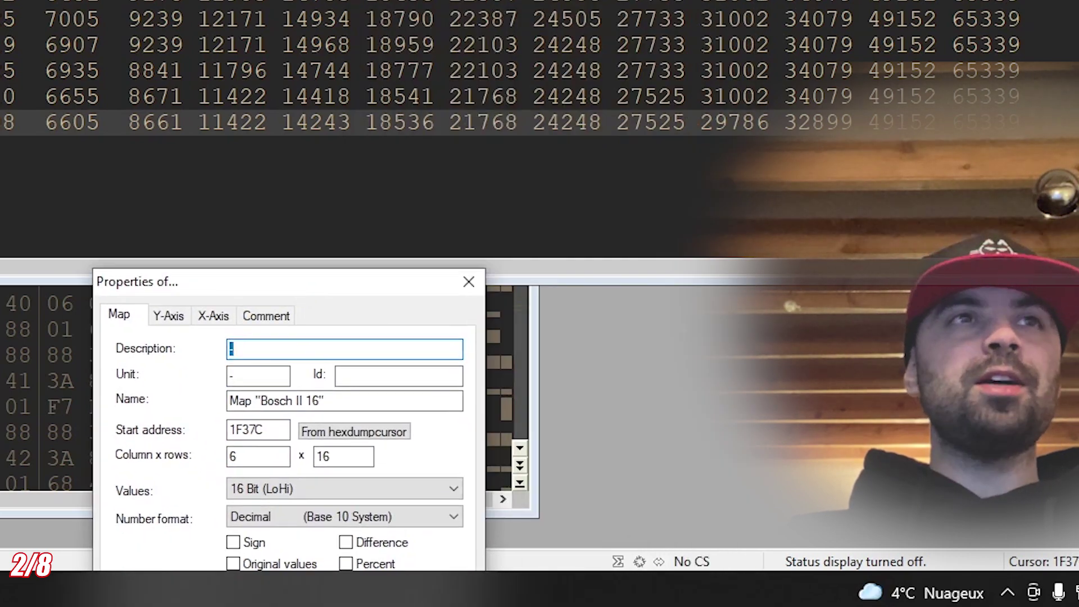
Set the 1F37C map's description to ThrottleBoddy and apply the properties.
{"action": "left_click", "coordinate": [274, 345]}
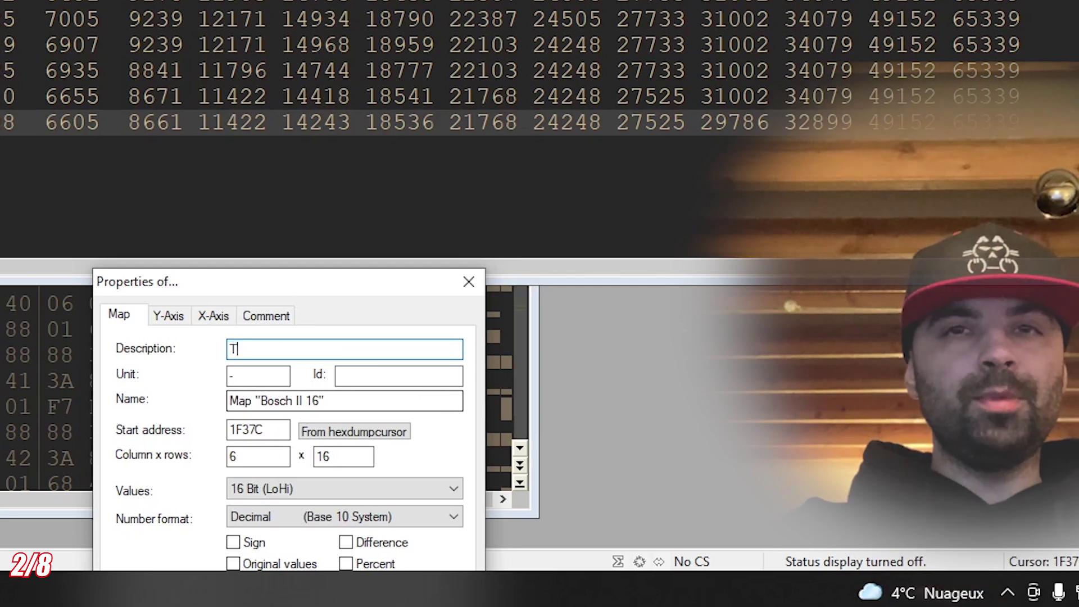
{"action": "type", "text": "Th"}
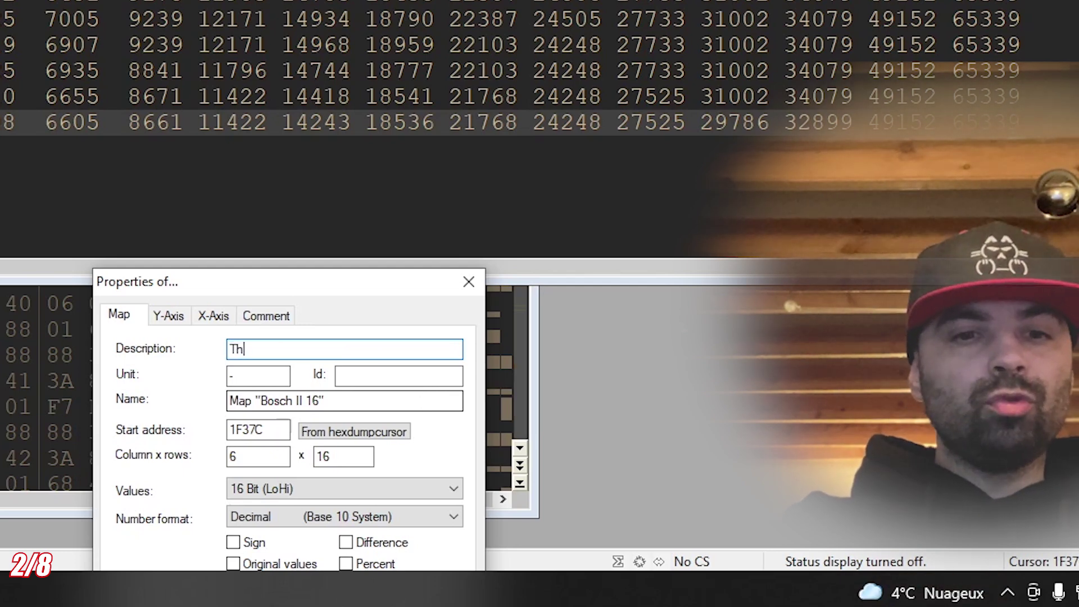
{"action": "type", "text": "rottleBoddy"}
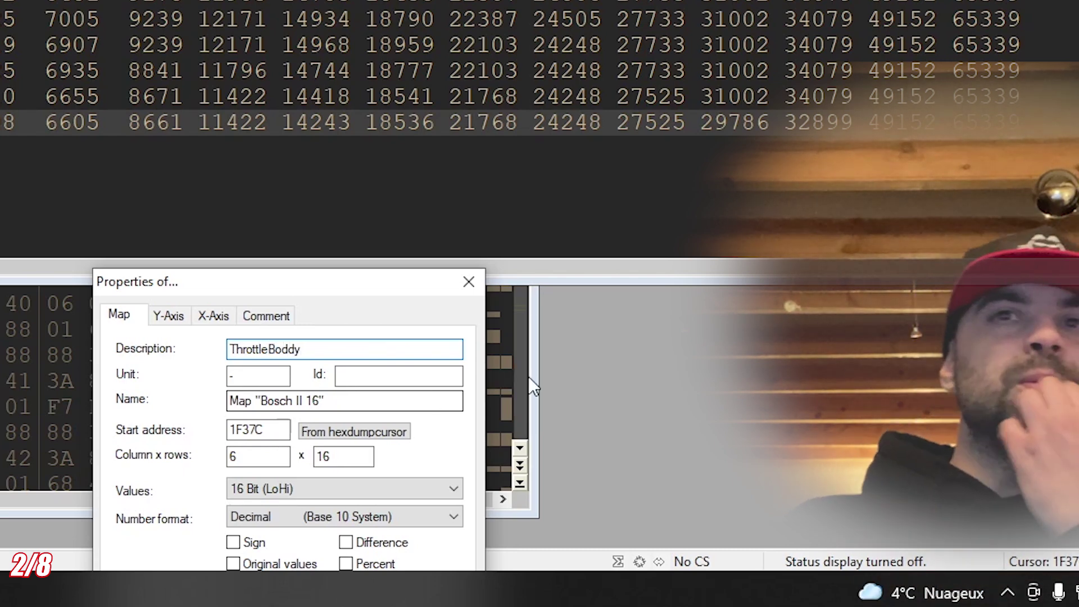
{"action": "left_click_drag", "start_coordinate": [410, 282], "coordinate": [589, 99]}
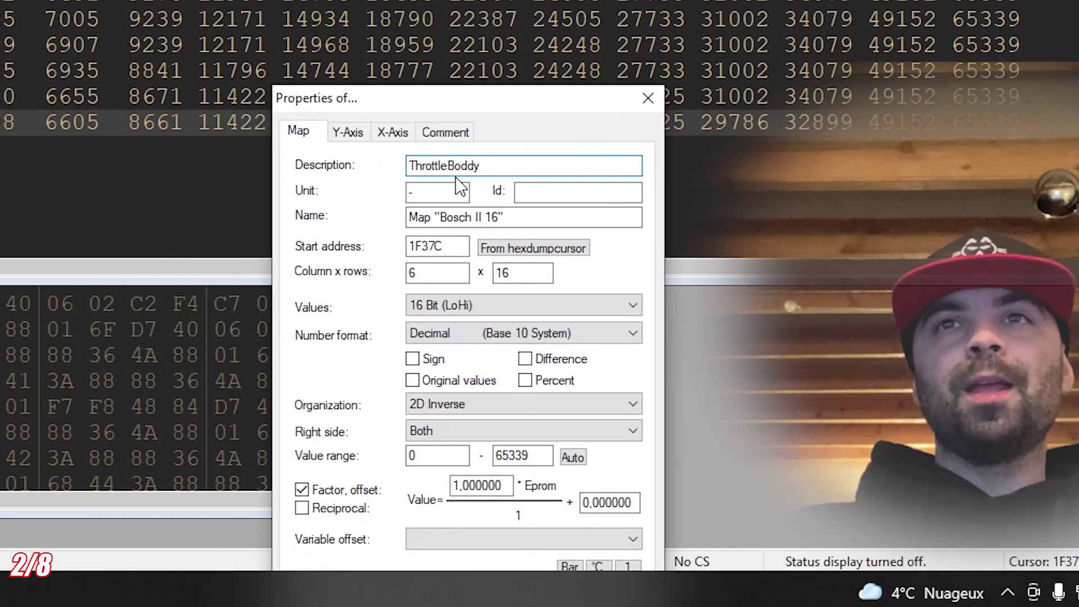
{"action": "left_click_drag", "start_coordinate": [518, 113], "coordinate": [738, 0]}
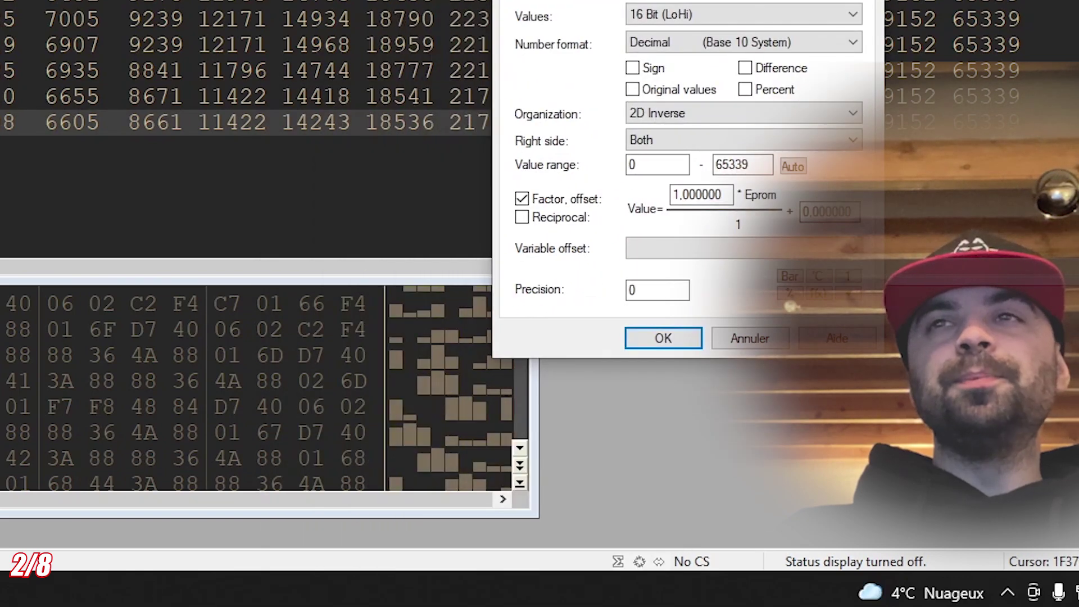
{"action": "left_click", "coordinate": [682, 331]}
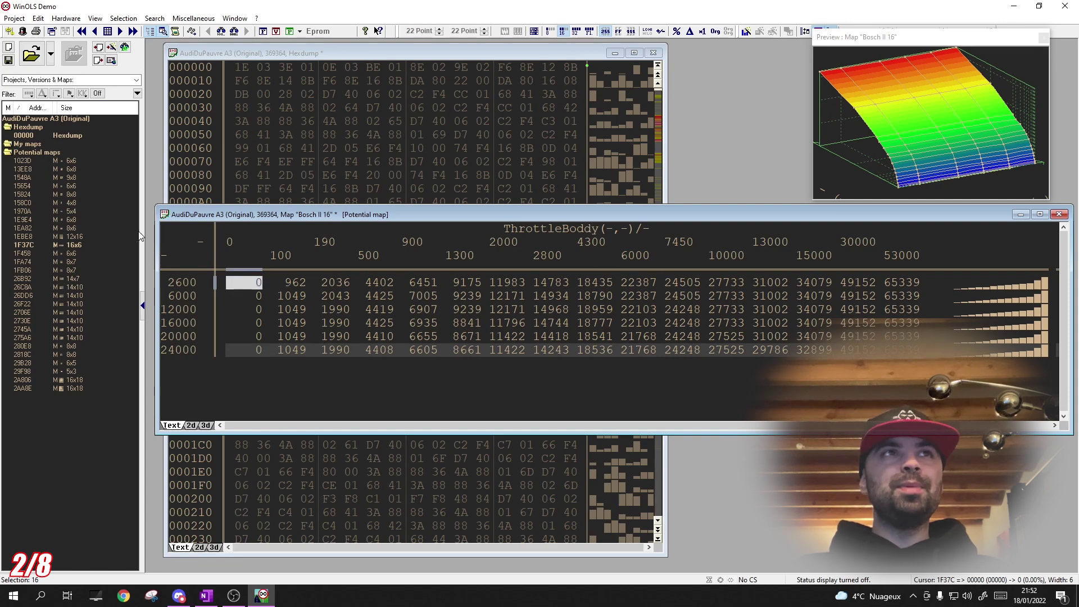
Widen the project tree to reveal the map names and move the 1F37C map window higher over the hexdump.
{"action": "left_click_drag", "start_coordinate": [144, 231], "coordinate": [235, 221]}
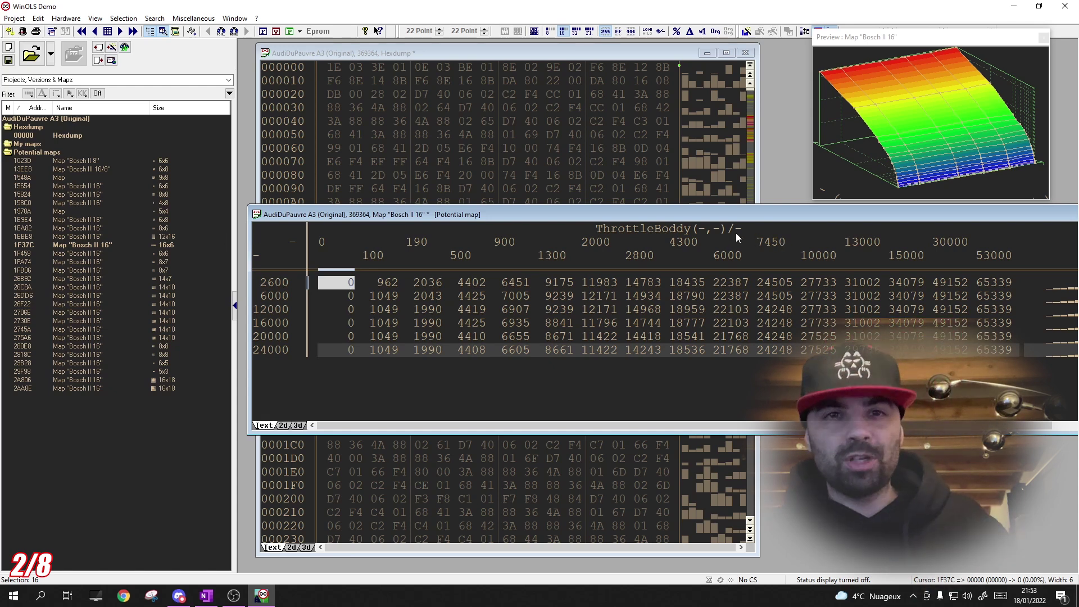
{"action": "left_click_drag", "start_coordinate": [713, 215], "coordinate": [713, 190]}
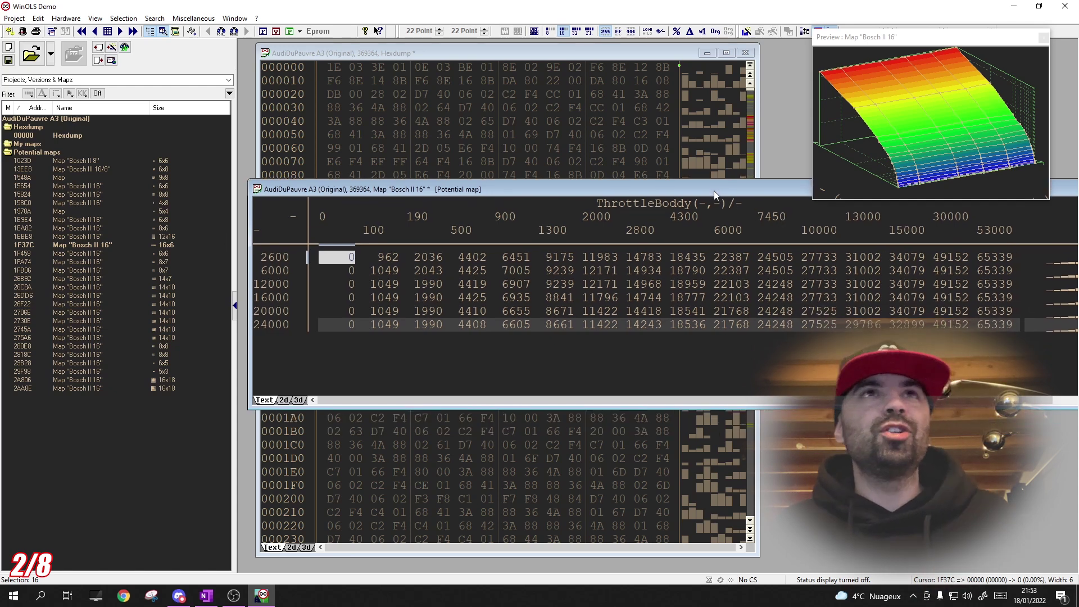